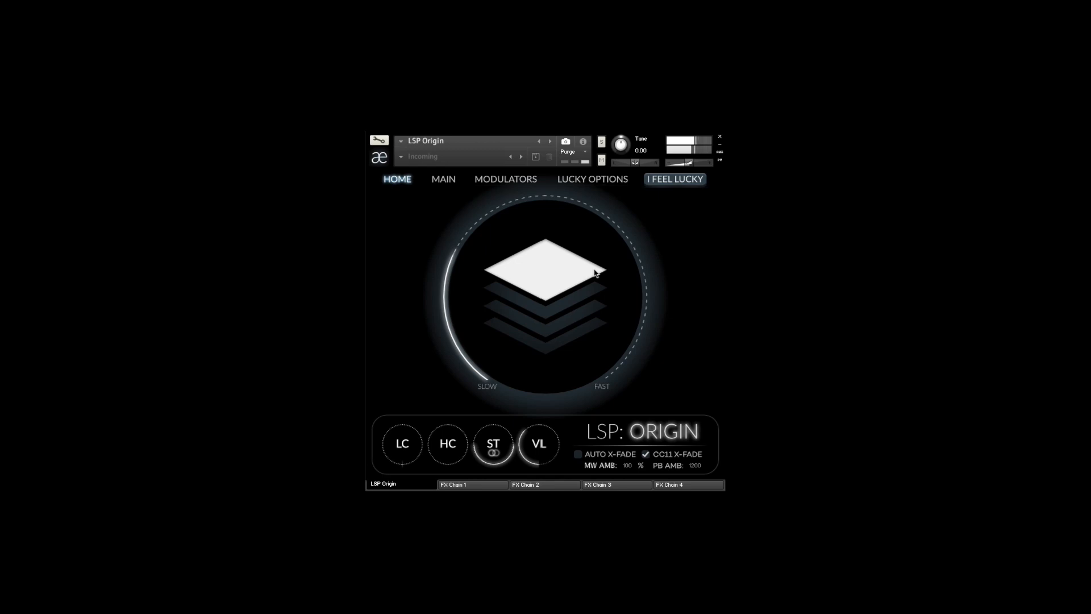
Switch on the inactive sound layers on the home page until all four layers are active
left_click(596, 287)
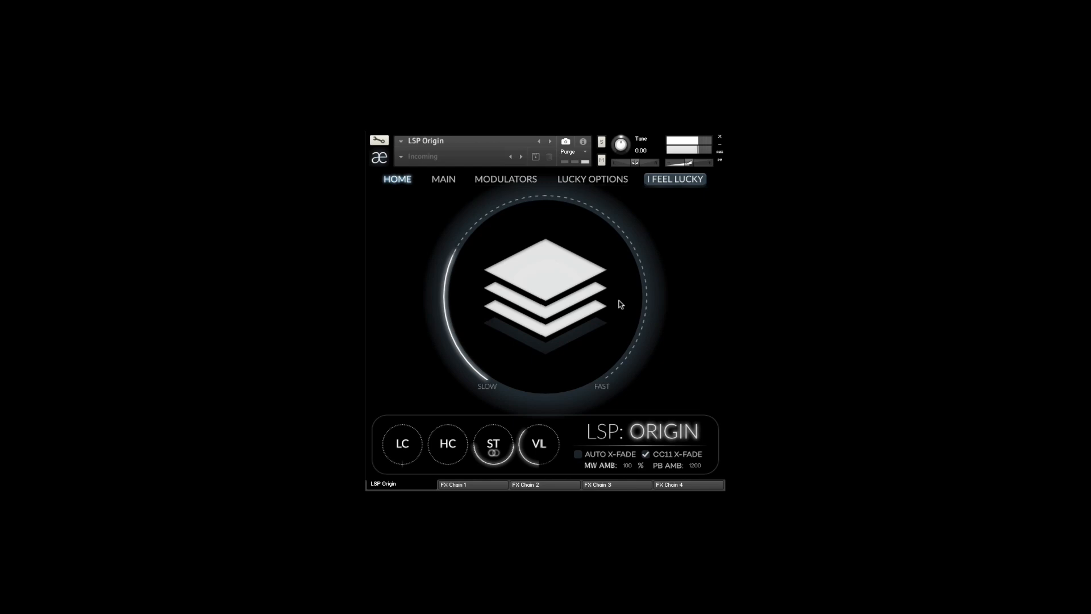
left_click(601, 322)
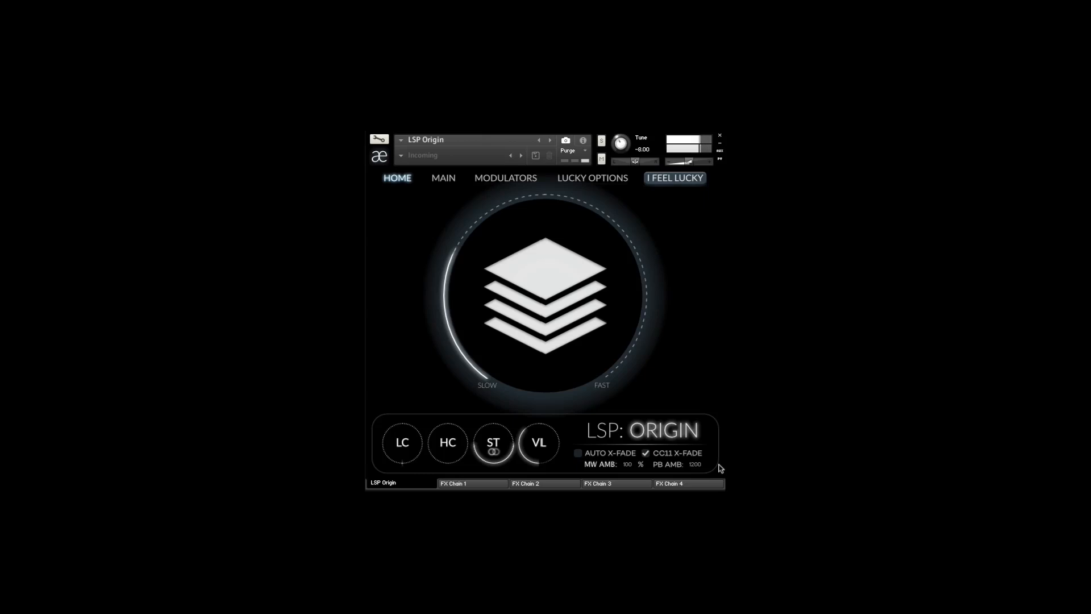
Try two new pitch-bend ambitus (PB AMB) values in turn, a wider one and a narrower one
double_click(694, 464)
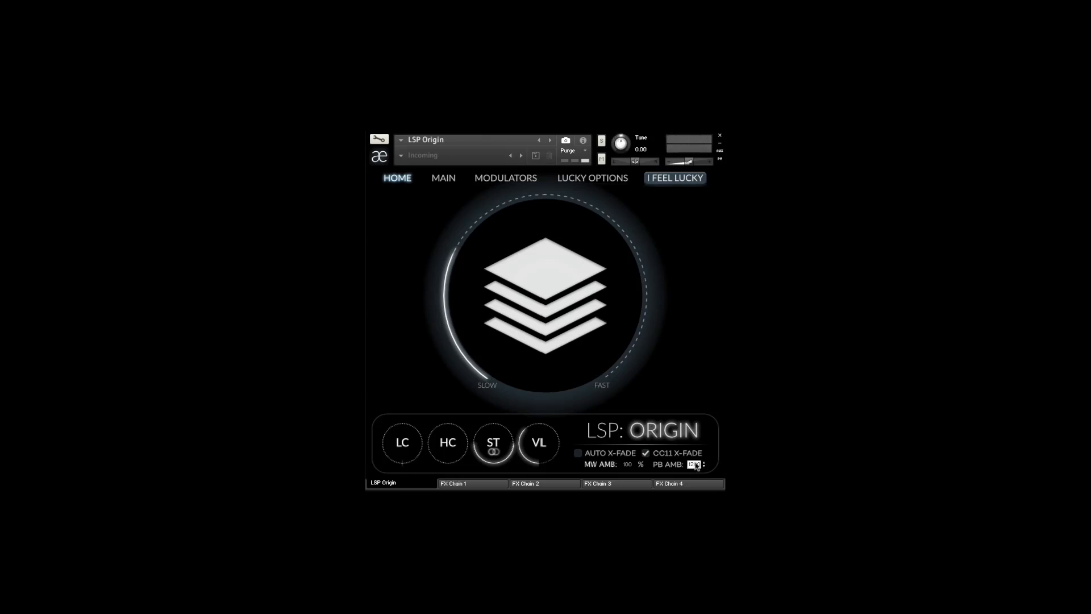
type("36")
key("Return")
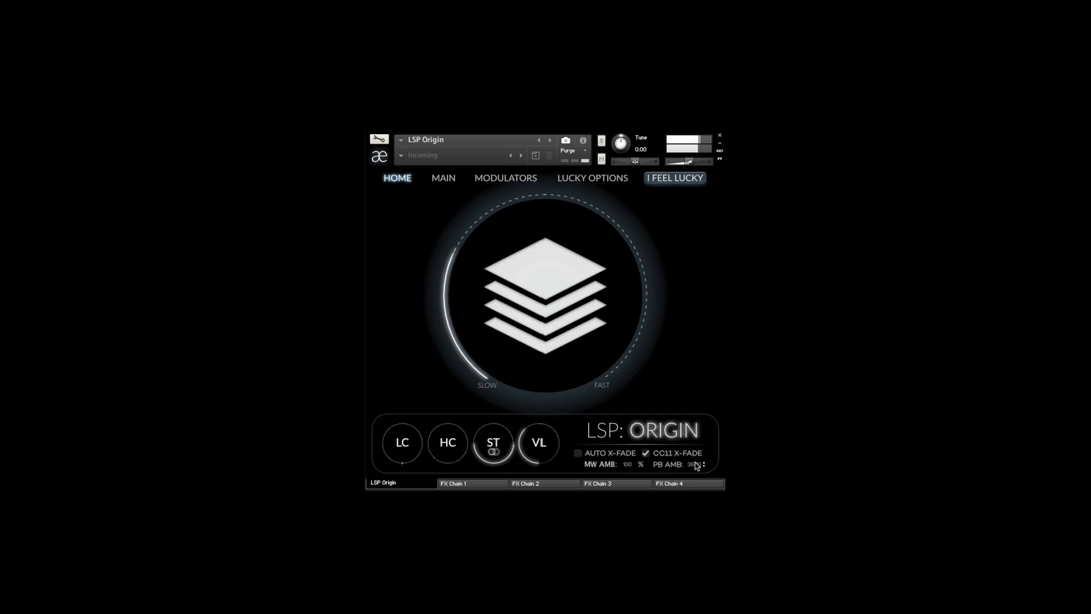
type("8")
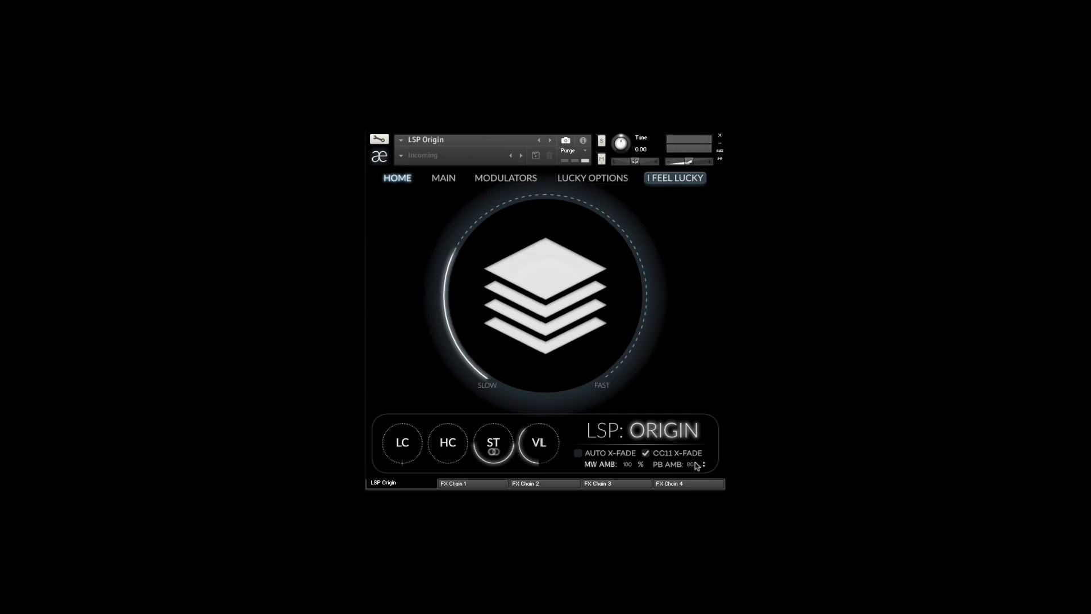
type("0")
key("Return")
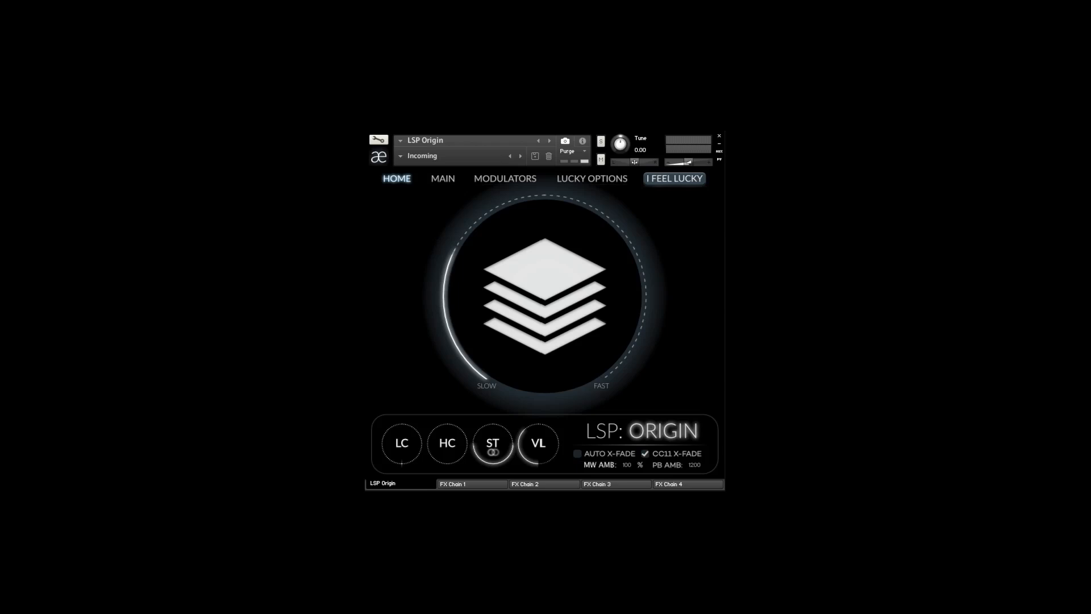
Load the Atmospheric snapshot Galaxy Reflexions I, followed by the Bass snapshot Cello Bass
left_click(400, 162)
mouse_move(406, 170)
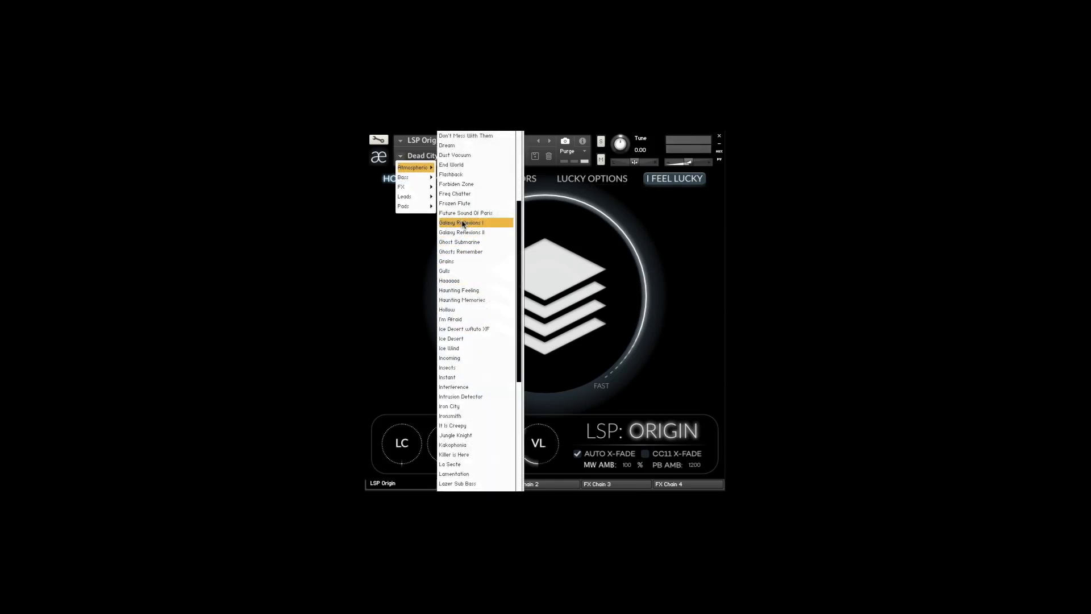
left_click(463, 224)
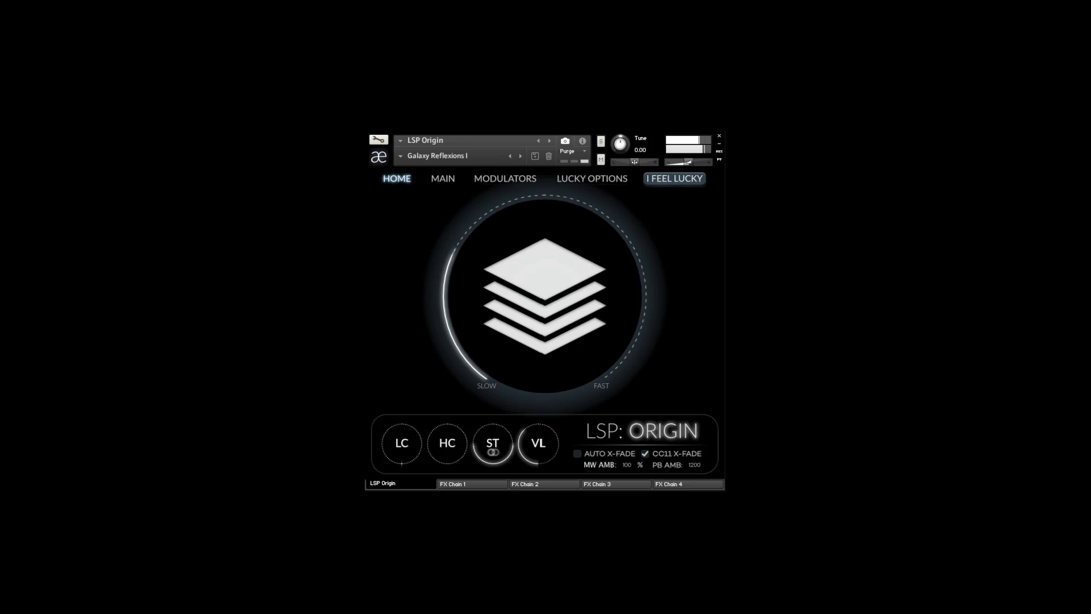
left_click(424, 156)
mouse_move(414, 176)
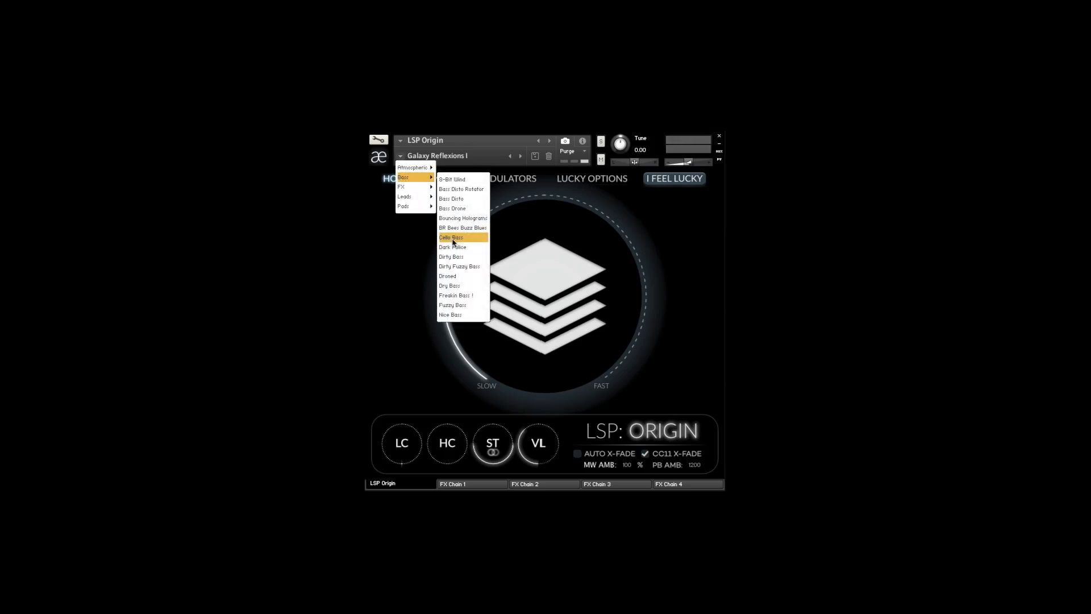
left_click(453, 254)
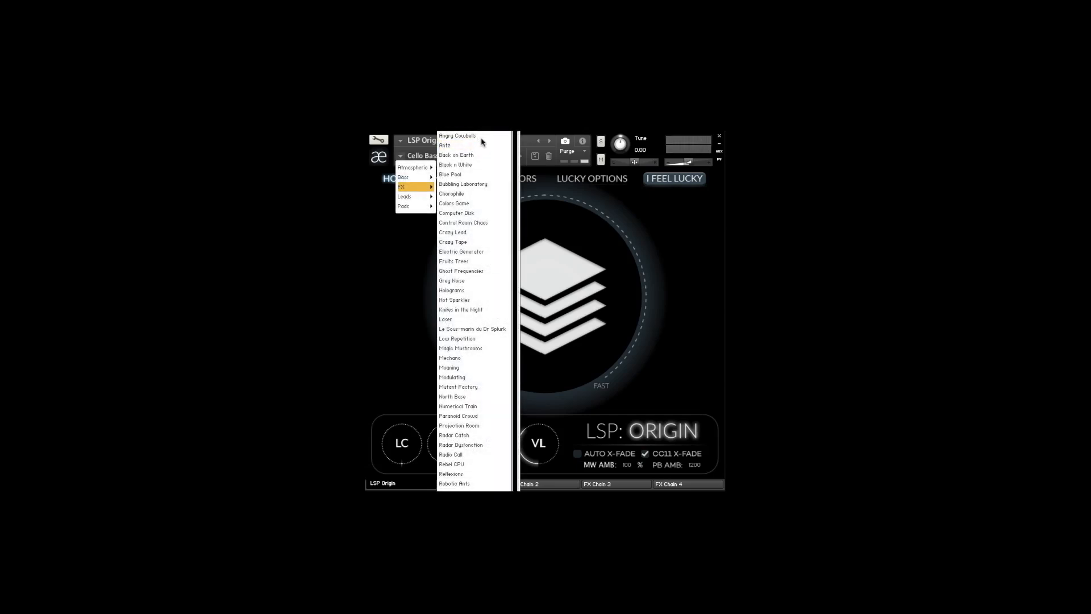
Load the FX snapshot Air Drops, followed by the FX snapshot Fruits Trees
left_click(483, 142)
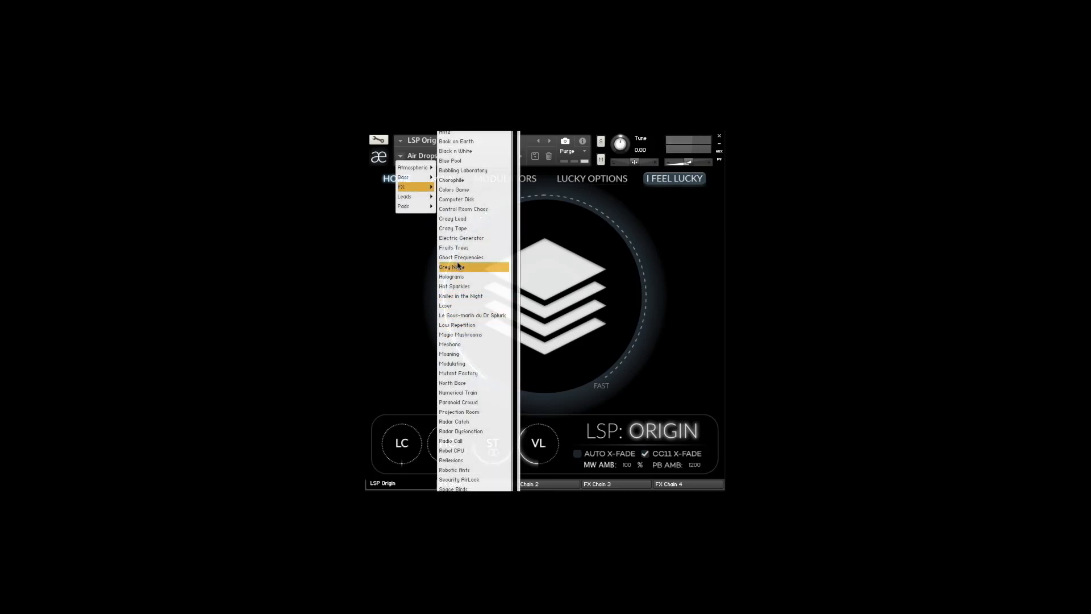
left_click(457, 248)
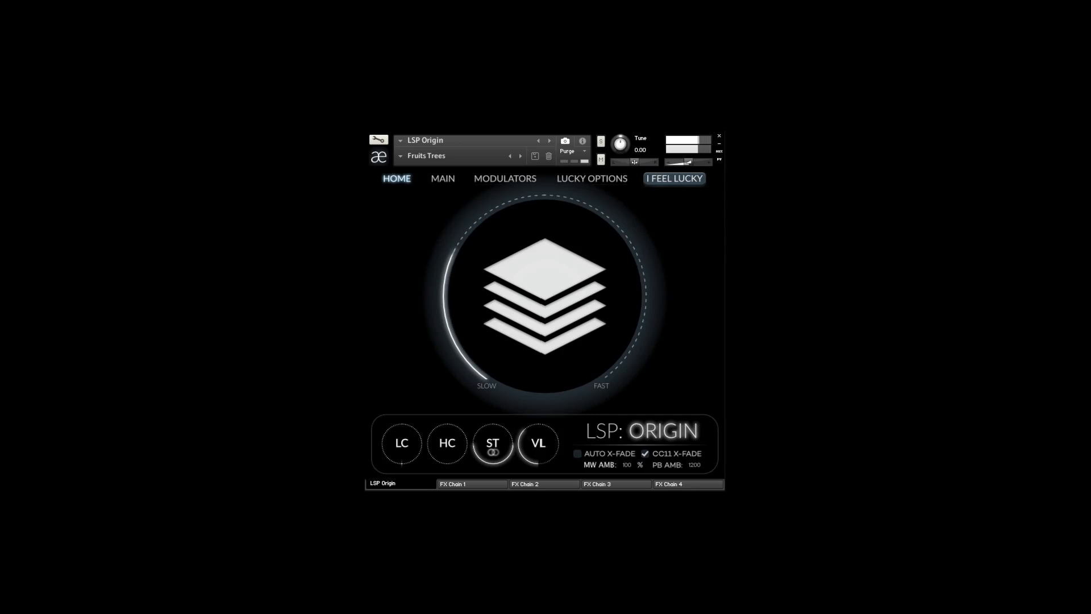
Load the Leads snapshot Neon, followed by the Pads snapshot Hornz
left_click(415, 156)
left_click(467, 411)
left_click(415, 155)
mouse_move(415, 206)
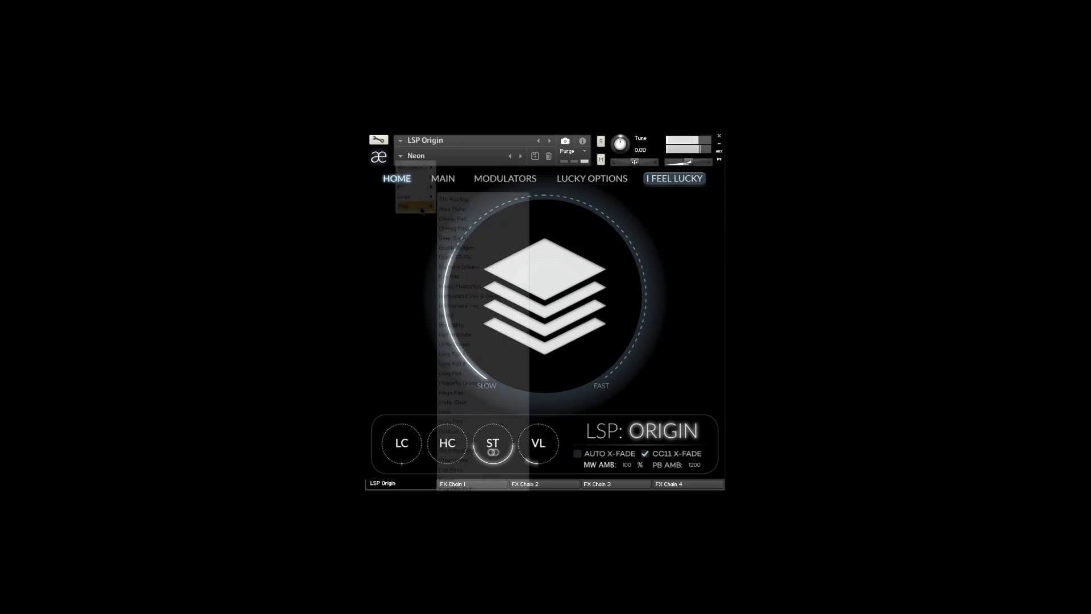
left_click(460, 315)
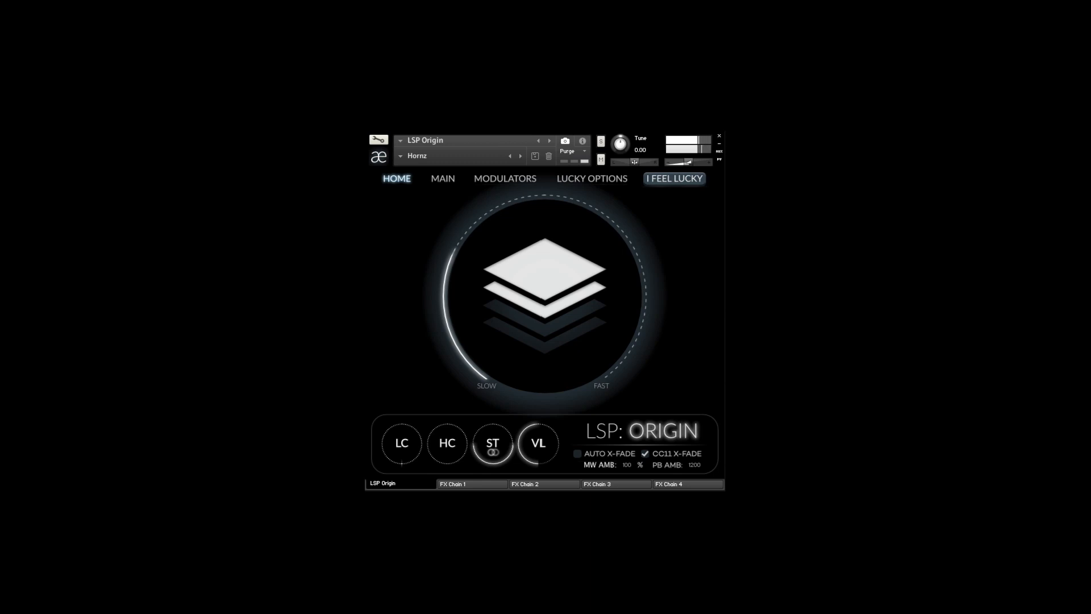
Randomize the current patch with the I Feel Lucky function
left_click(689, 185)
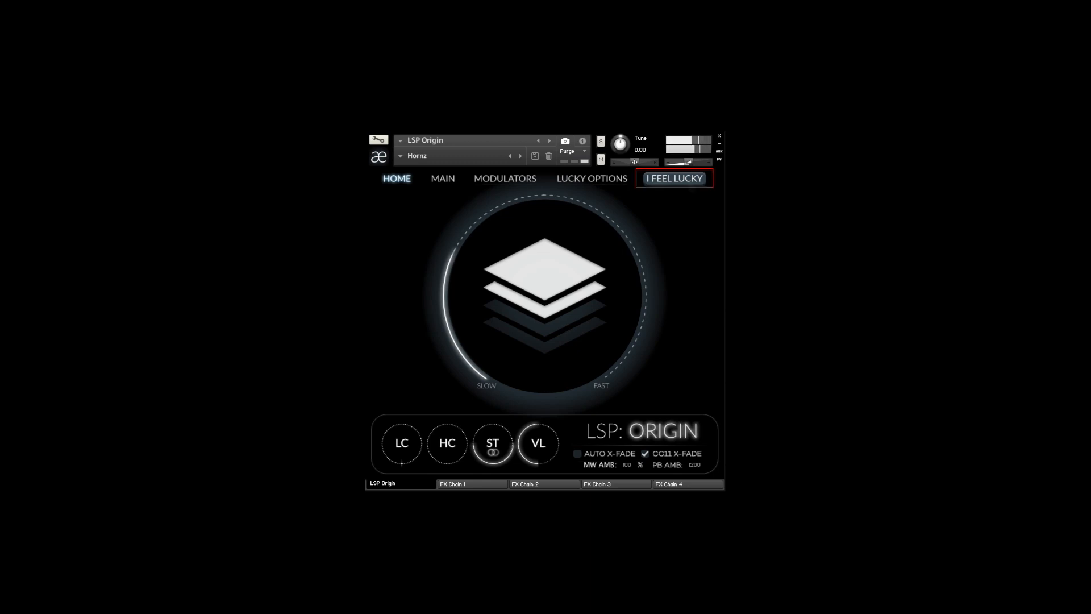
left_click(690, 183)
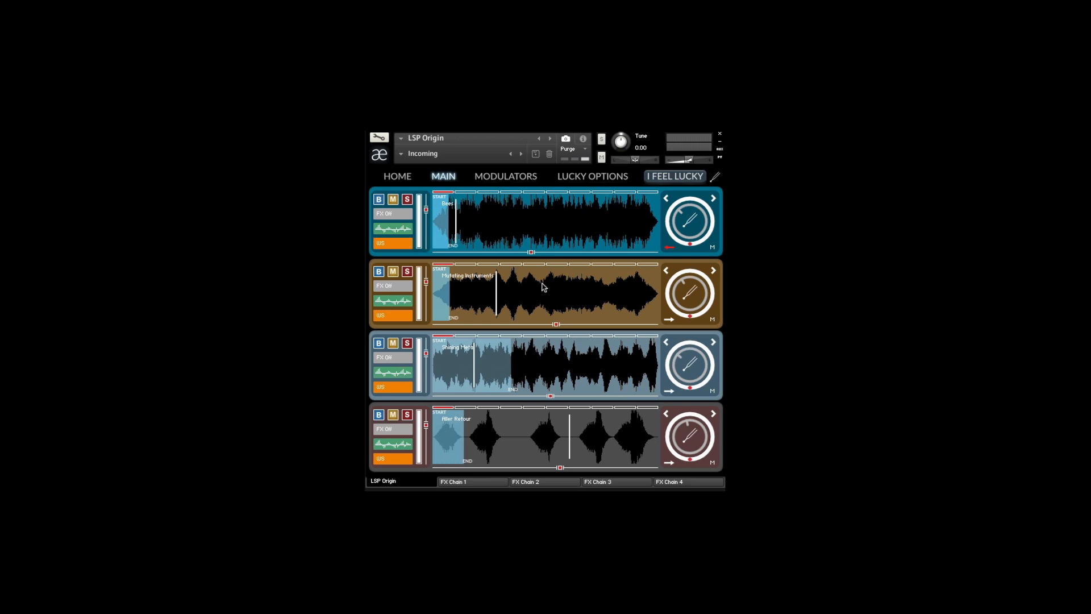
On the main page, solo the first layer and then the second layer, releasing each solo again
left_click(409, 197)
left_click(410, 197)
left_click(407, 270)
left_click(405, 272)
Mute the third and second layers, briefly solo the fourth layer, and unmute both muted layers
left_click(393, 343)
left_click(392, 271)
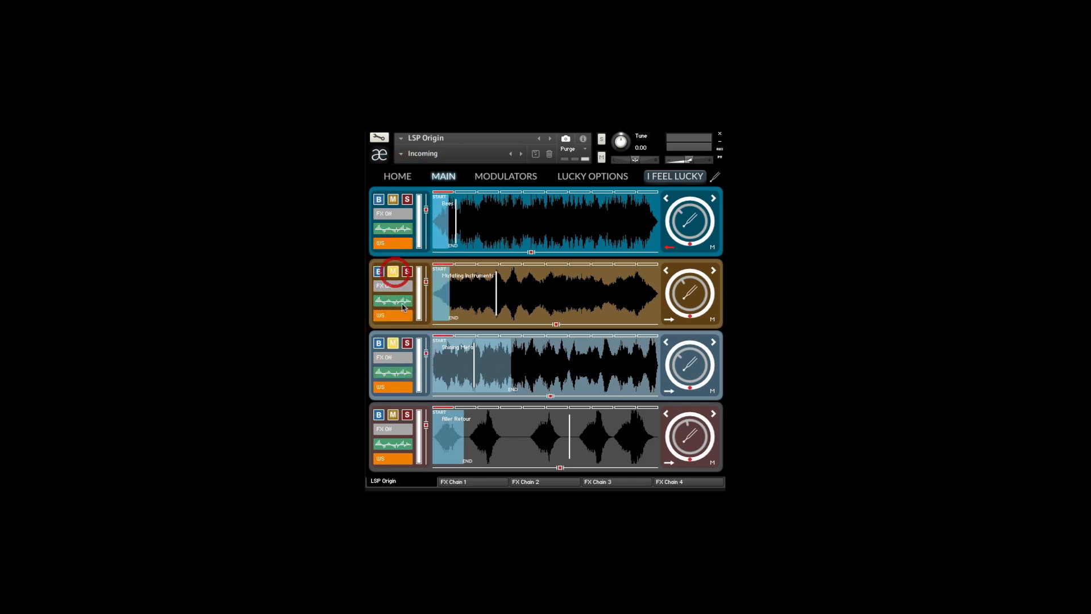
left_click(407, 415)
left_click(407, 415)
left_click(400, 344)
left_click(395, 272)
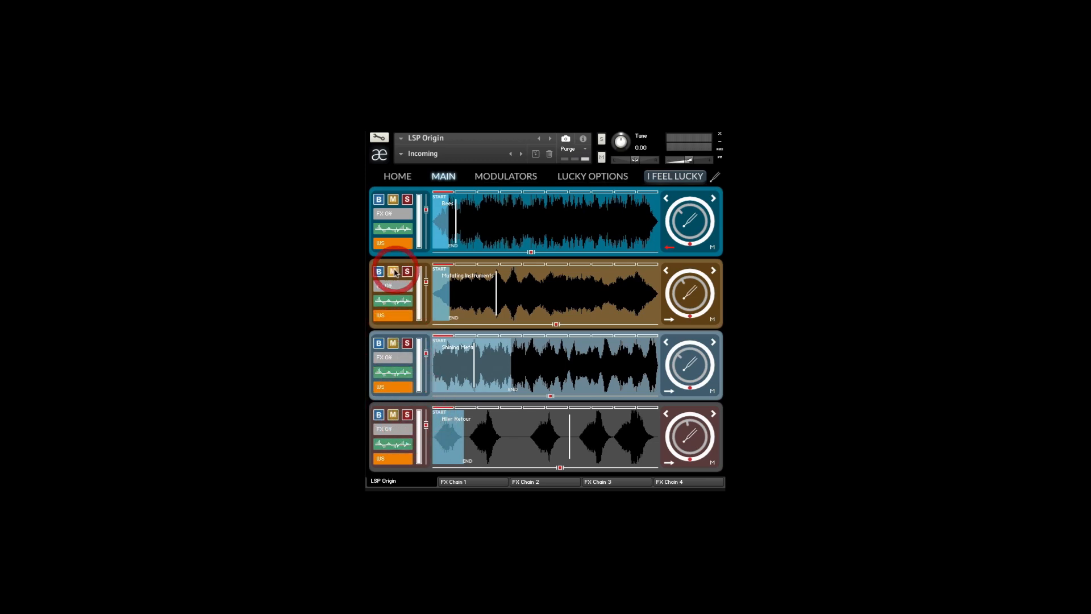
Open the first layer's sound browser and filter the sound files by the Chords tag
left_click(379, 200)
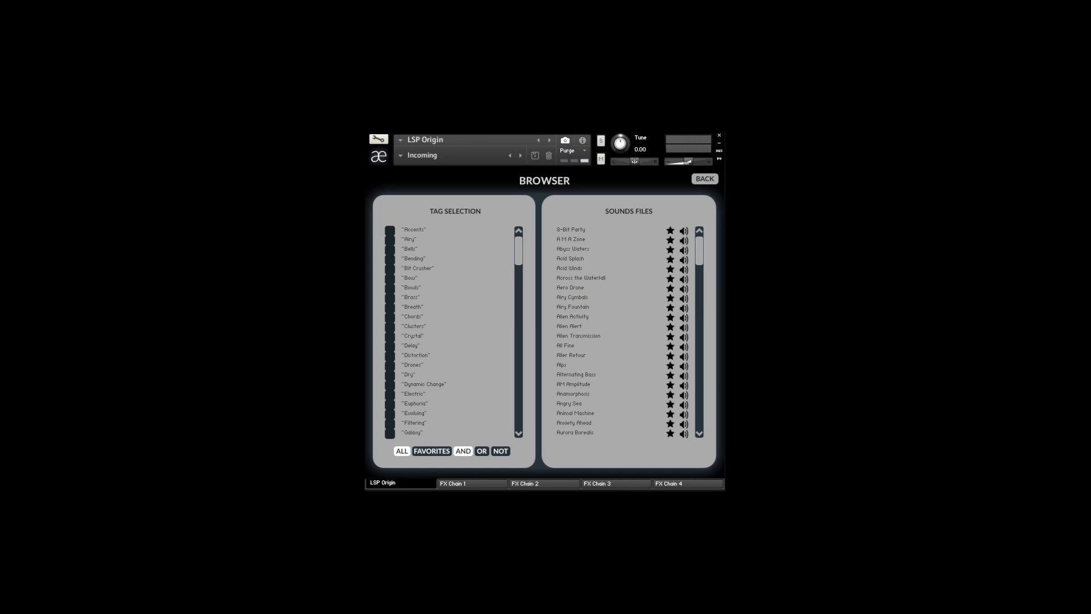
mouse_move(700, 248)
left_mouse_down()
mouse_move(700, 419)
mouse_move(701, 242)
left_mouse_up()
mouse_move(519, 261)
left_mouse_down()
mouse_move(519, 364)
mouse_move(518, 242)
left_mouse_up()
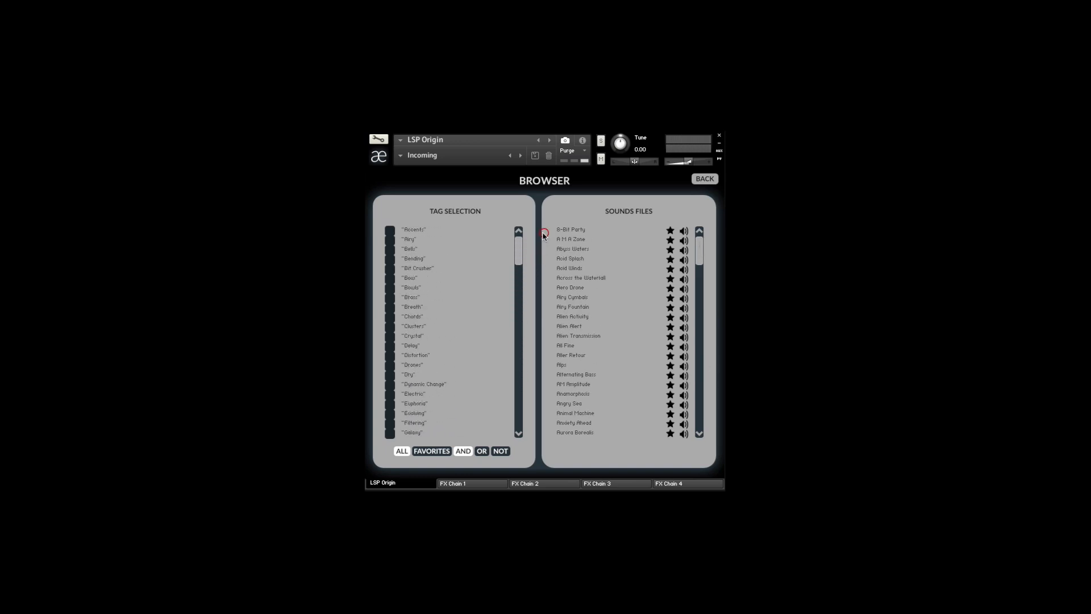
left_click(460, 316)
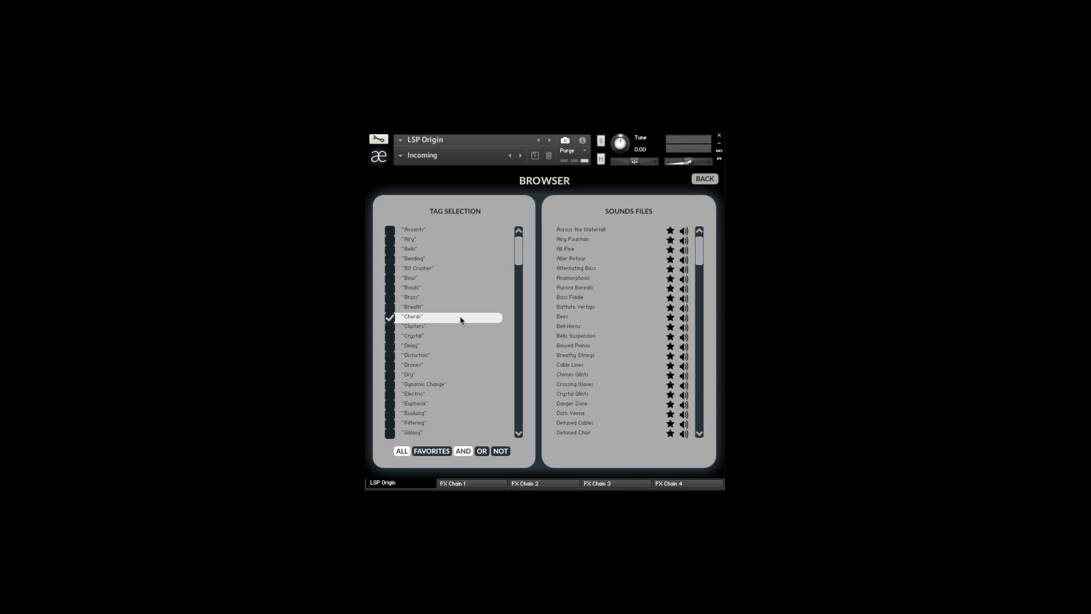
Preview the sounds Across the Waterfall, Airy Fountain, All Fine and Aller Retour, and stop the playback
left_click(684, 230)
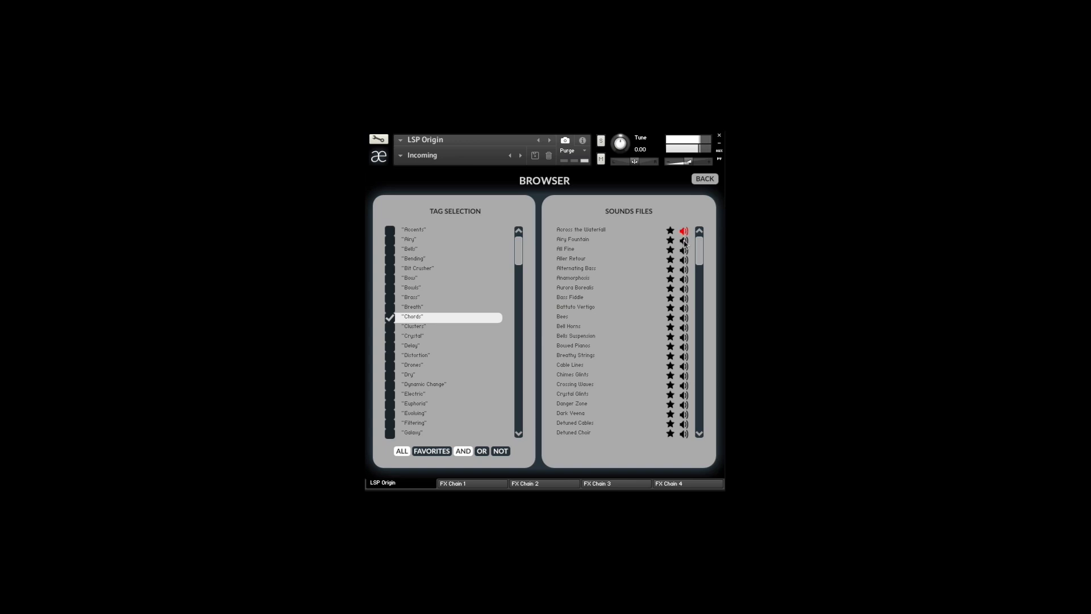
left_click(684, 240)
left_click(684, 250)
left_click(685, 261)
left_click(685, 260)
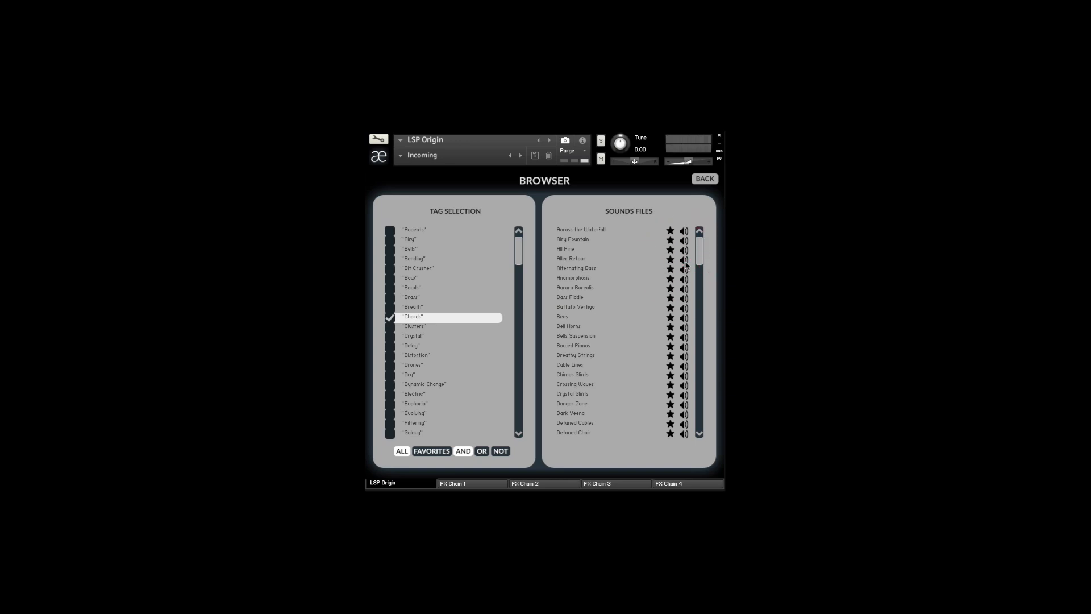
Add the Dynamic Change and Euphoria tags to the sound filter
left_click(422, 384)
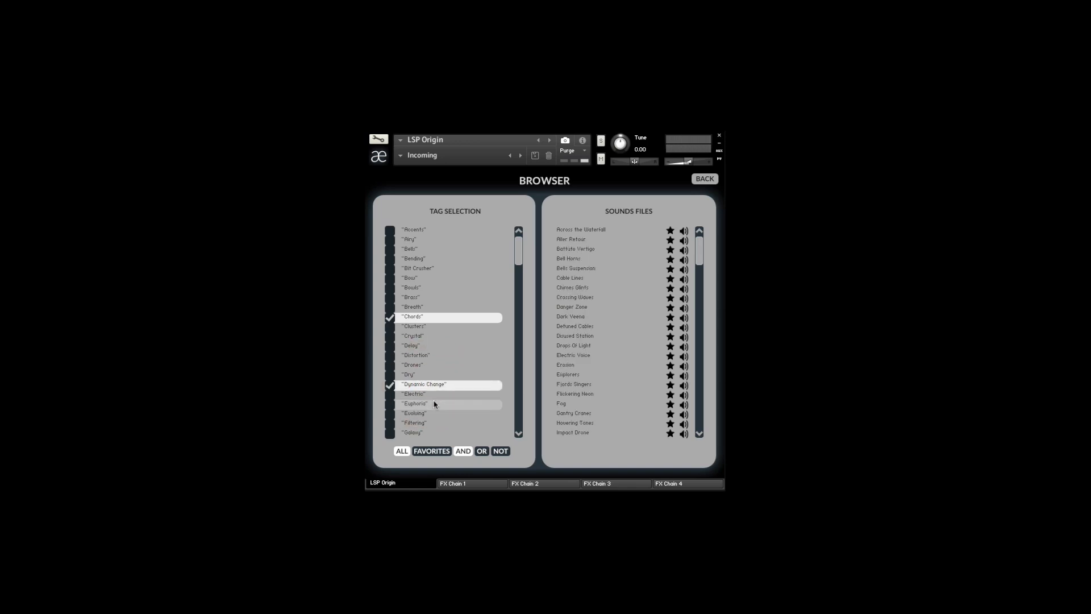
left_click(433, 403)
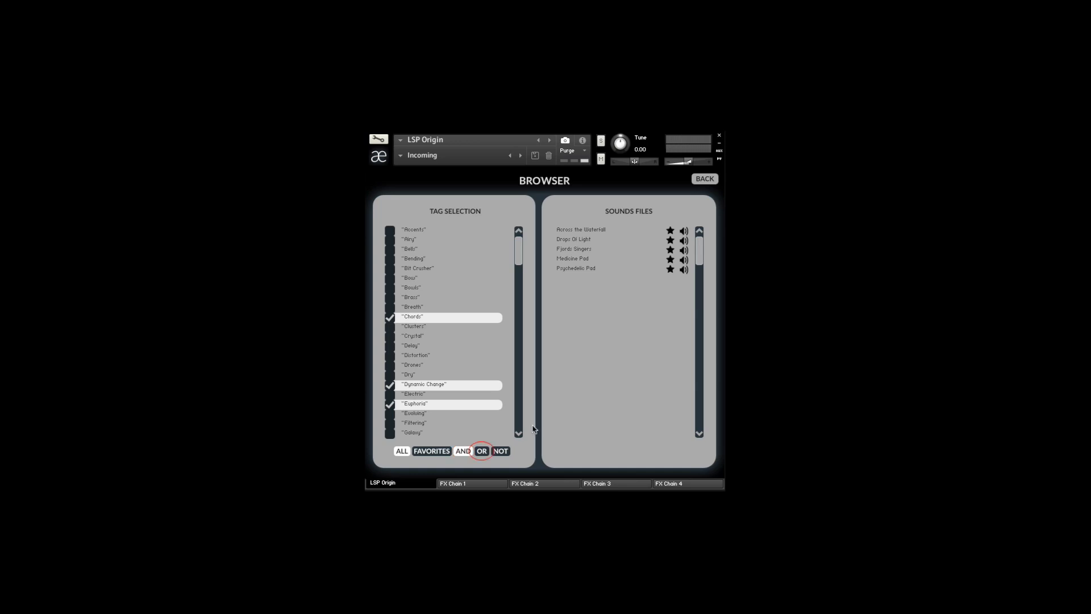
Combine the selected tags with OR, and after checking the list change the filter logic to NOT
left_click(483, 451)
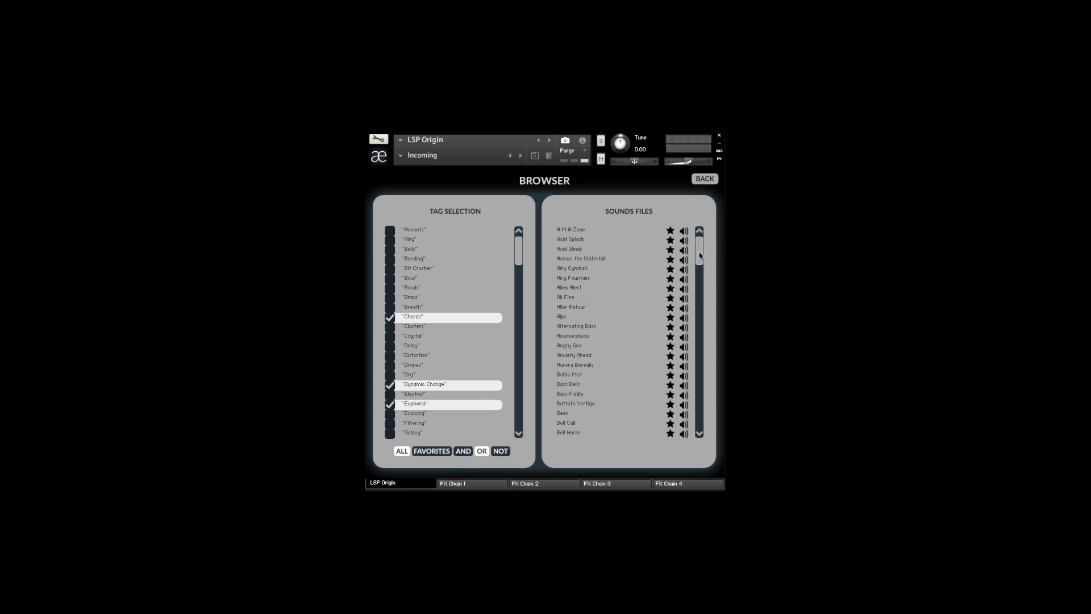
mouse_move(700, 256)
left_mouse_down()
mouse_move(699, 414)
mouse_move(705, 241)
left_mouse_up()
left_click(500, 451)
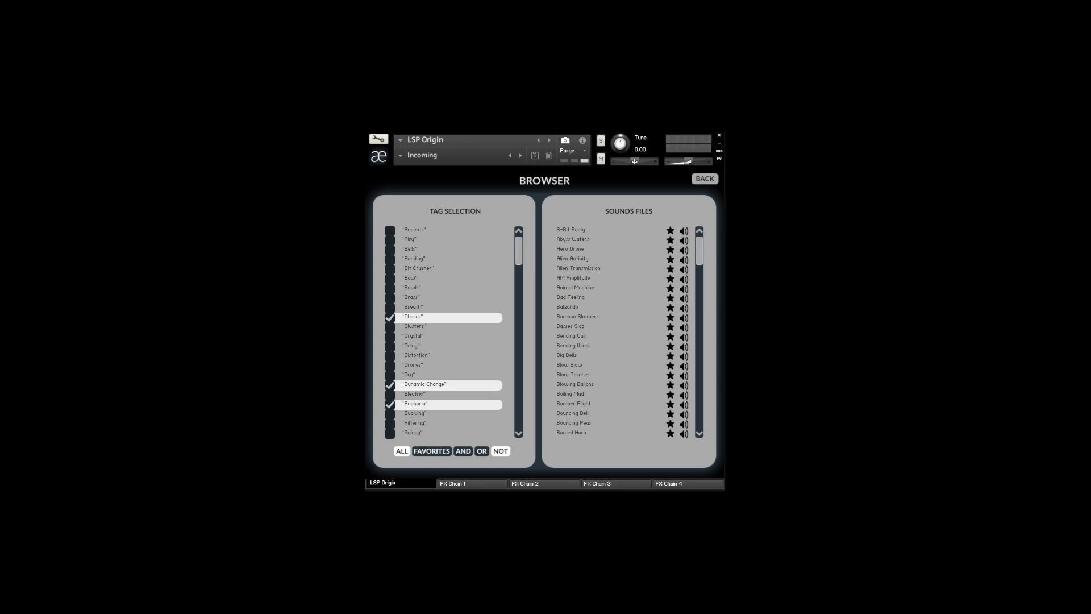
Mark Abyss Waters, AM Amplitude, Bad Feeling, Balzando, Sub Wind and Stones Rain as favorites
left_click(671, 241)
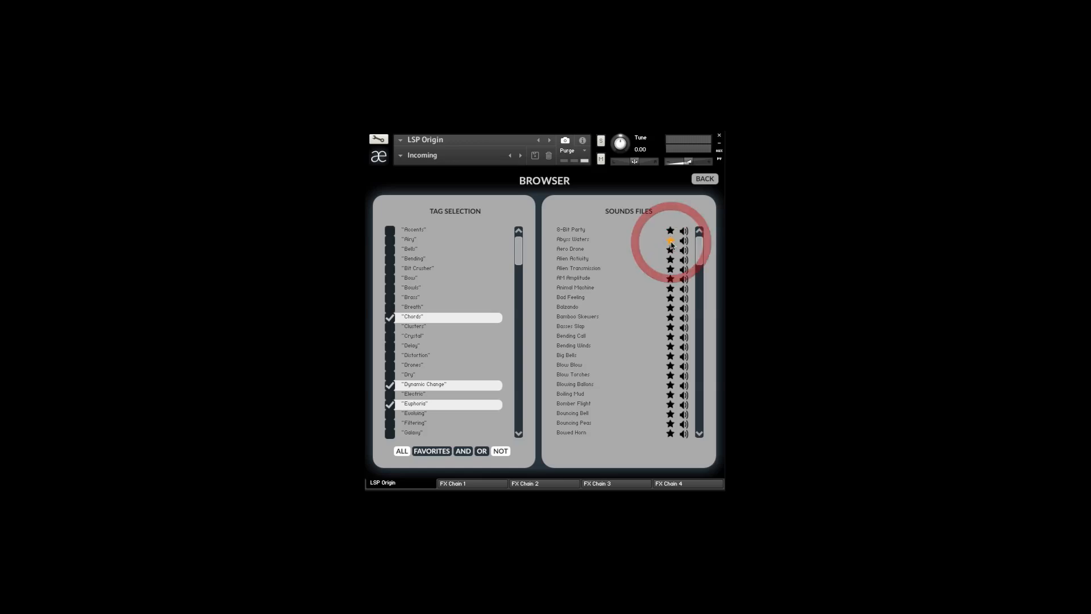
left_click(670, 279)
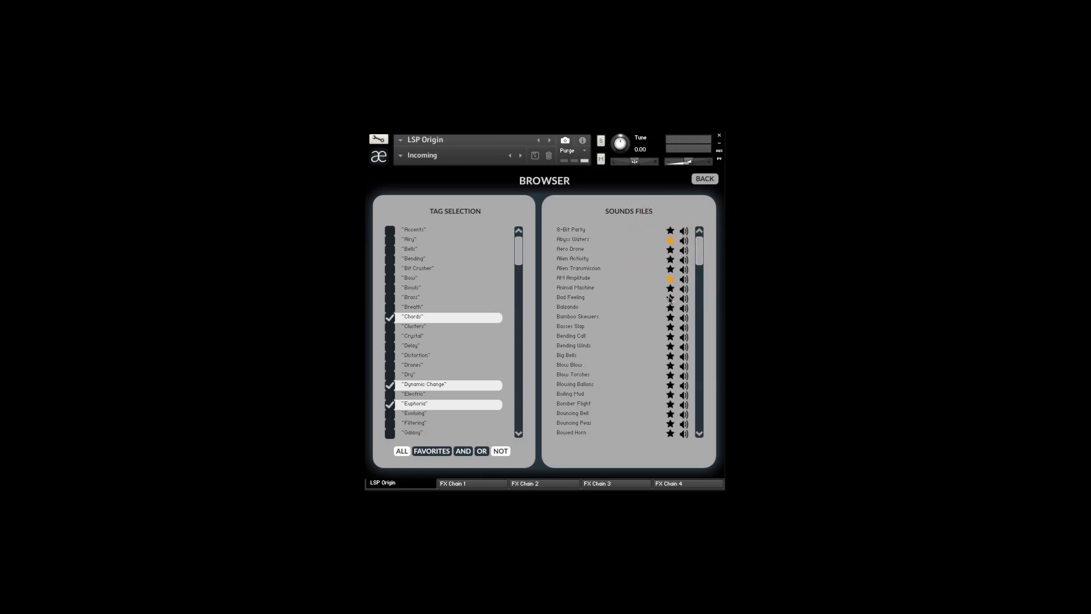
left_click(670, 298)
left_click(671, 308)
left_click_drag(702, 257, 702, 293)
left_click(671, 298)
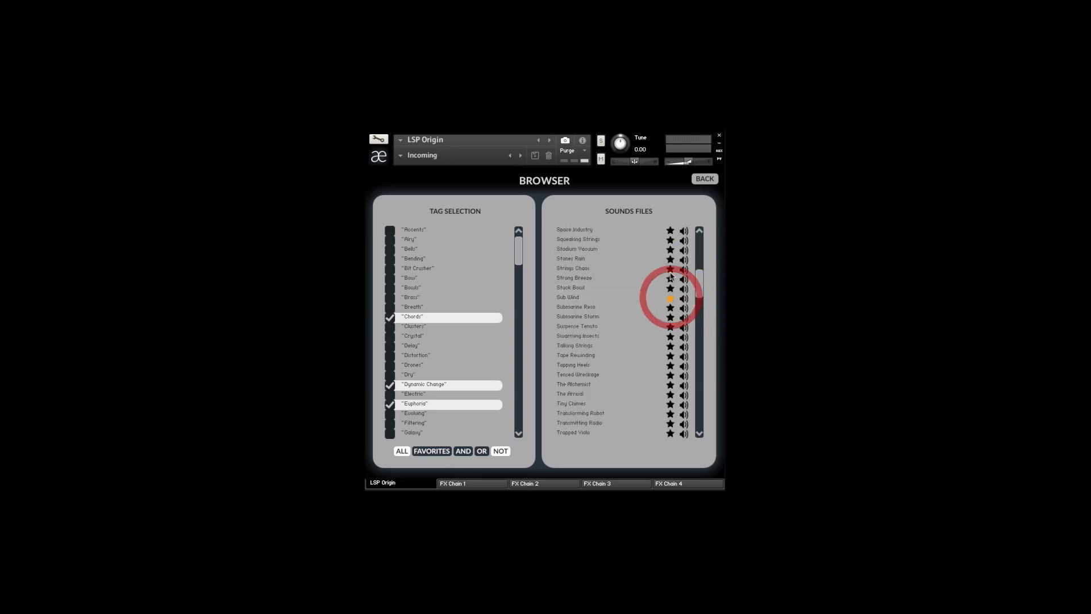
left_click(671, 261)
left_click_drag(701, 287, 703, 228)
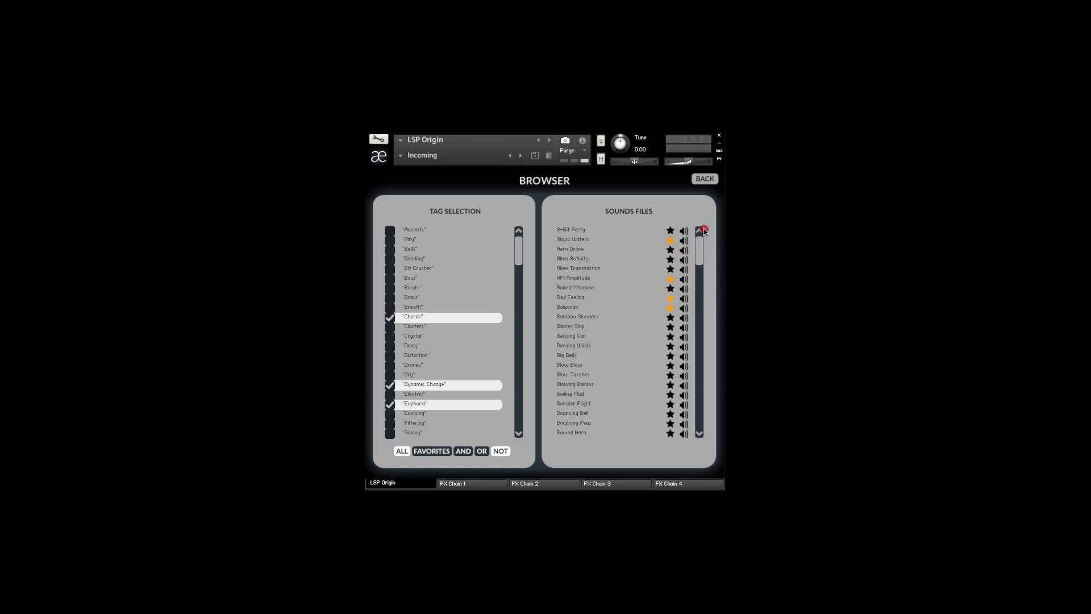
Limit the sound list to favorites and choose Balzando for the layer
left_click(442, 452)
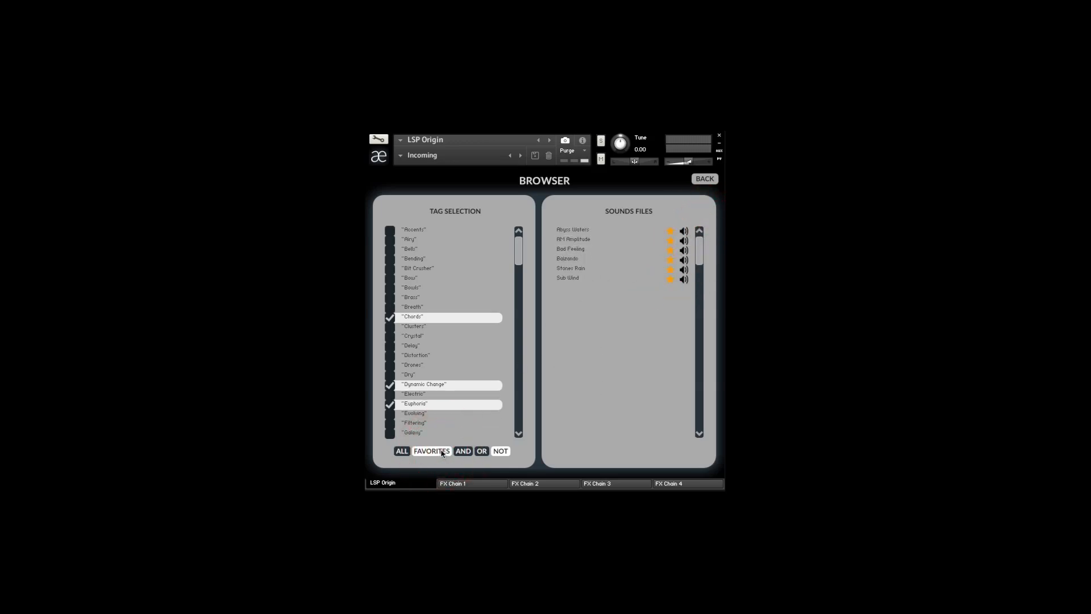
left_click(635, 260)
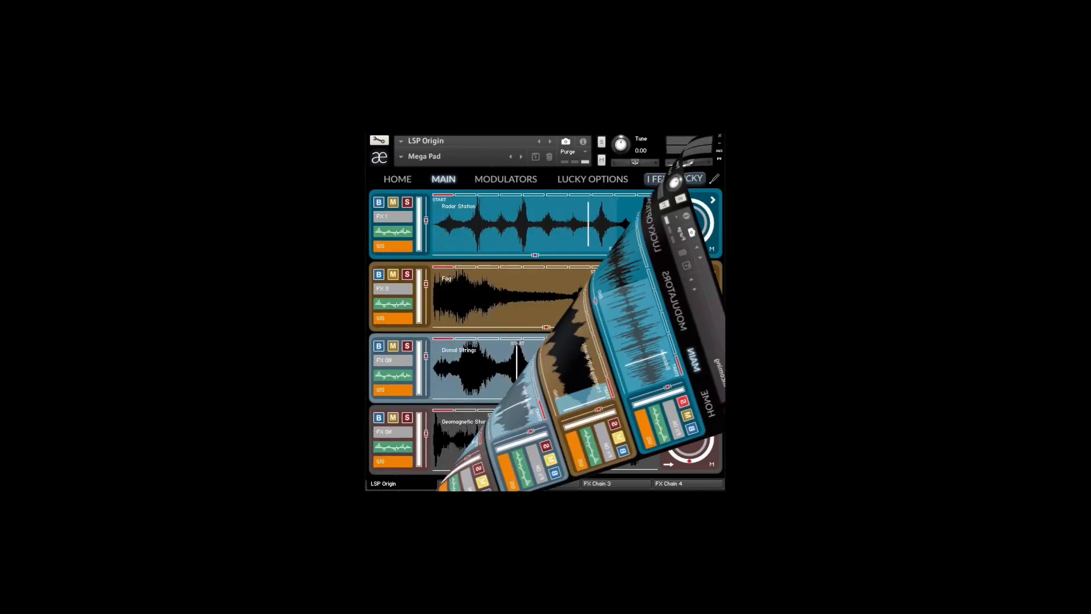
In the Mega Pad snapshot, adjust the first layer's pan and lower its volume slightly
left_click_drag(537, 256, 560, 255)
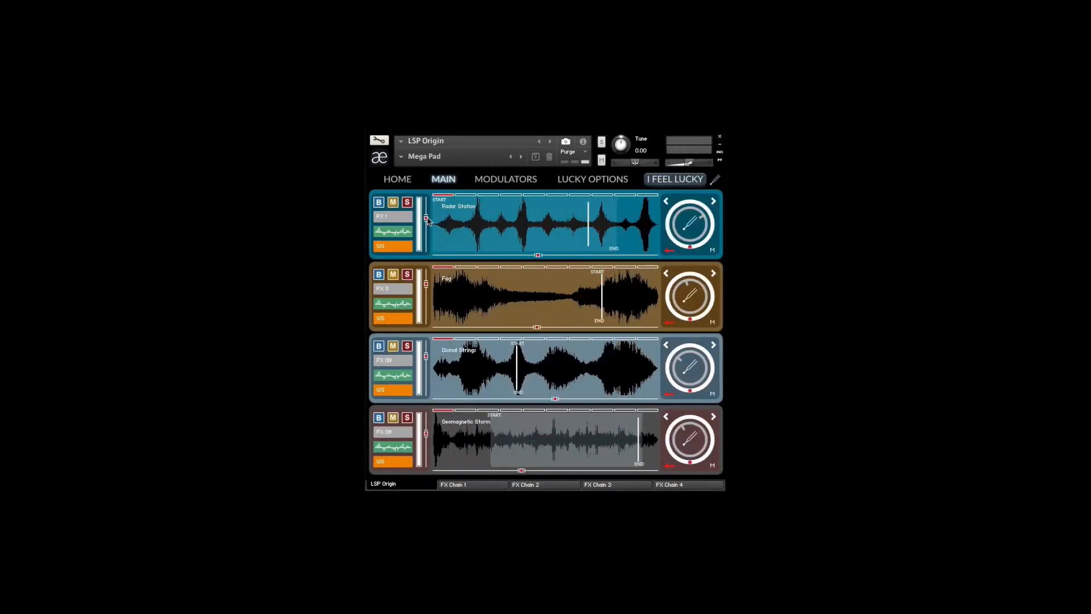
left_click_drag(426, 218, 426, 222)
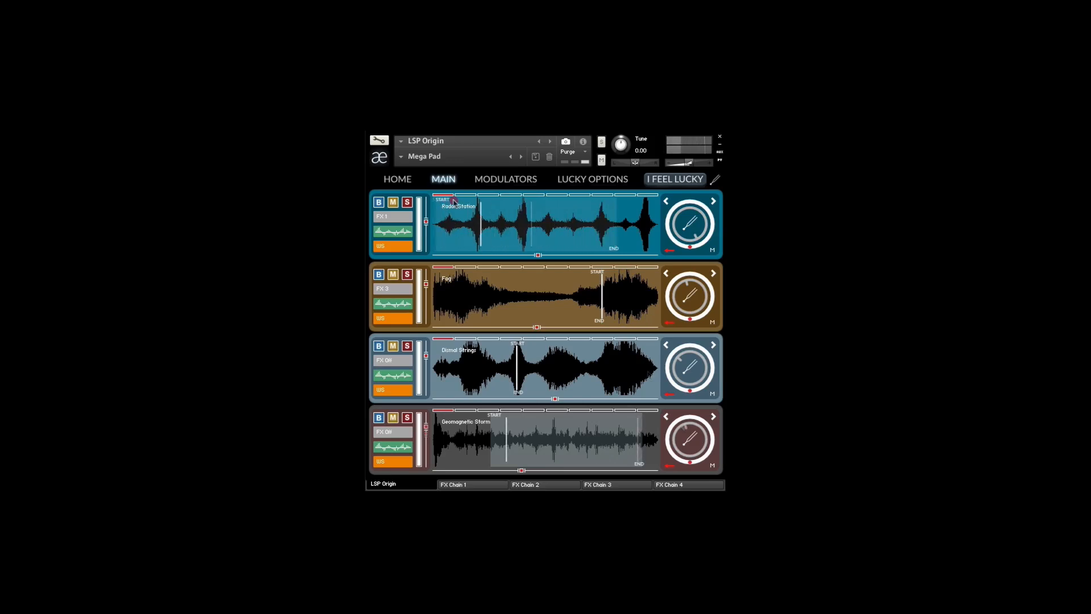
Narrow the first layer's playback region in the Mega Pad snapshot by moving its start and end markers inward
left_click_drag(454, 201, 551, 205)
left_click_drag(614, 248, 530, 245)
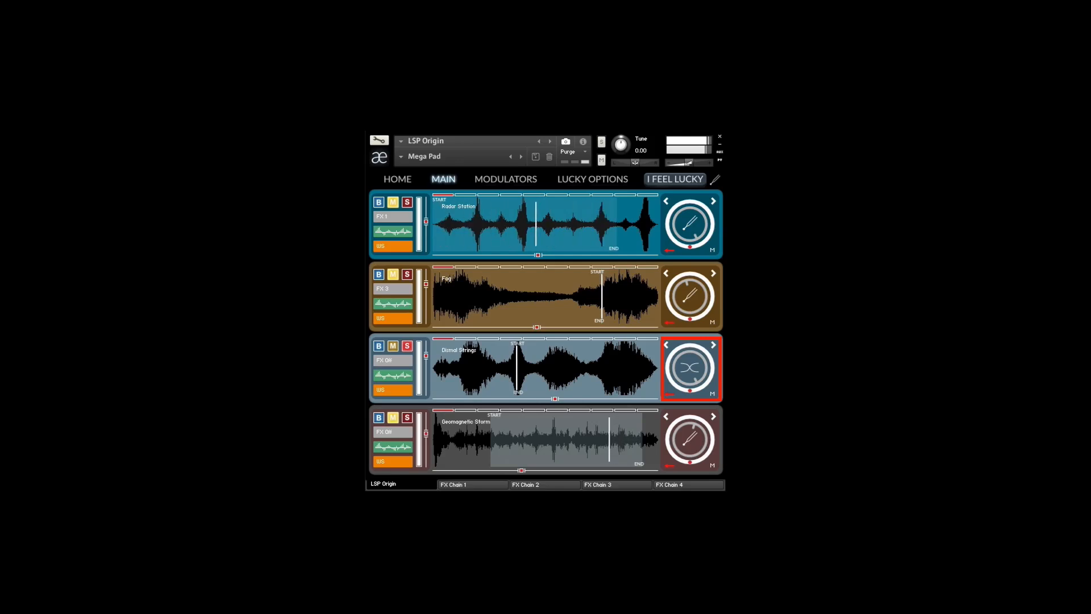
left_click(667, 344)
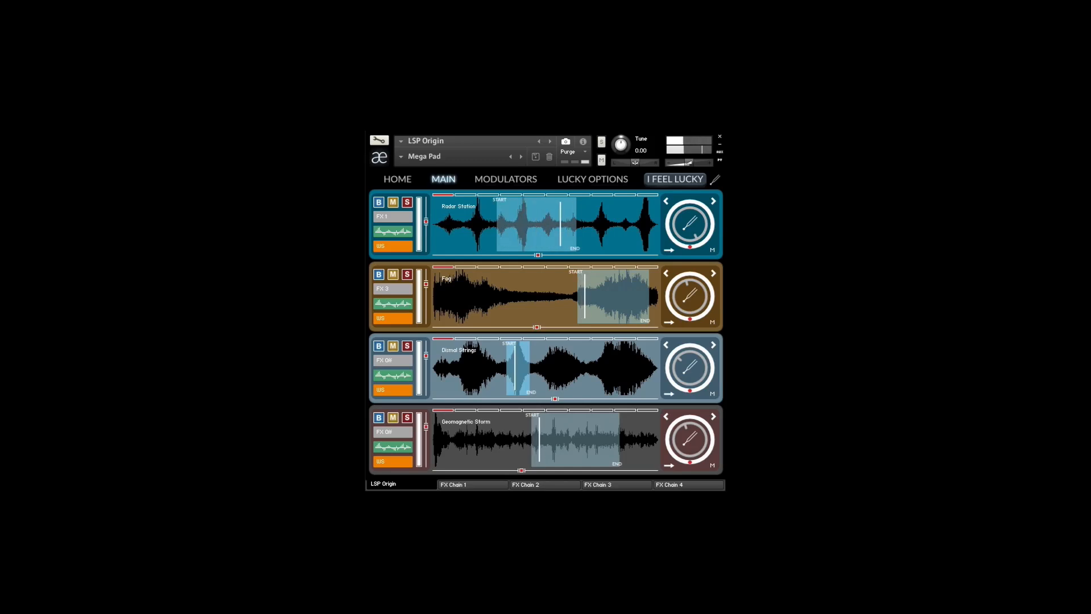
Switch the layers' playback direction from forward to reverse
left_click(669, 250)
left_click(669, 393)
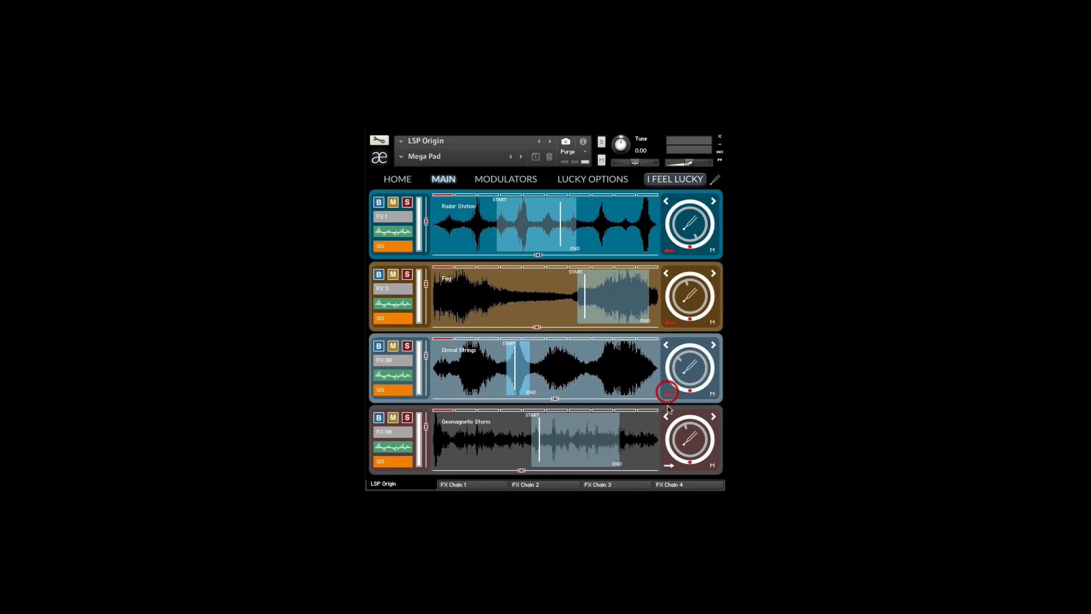
left_click(669, 466)
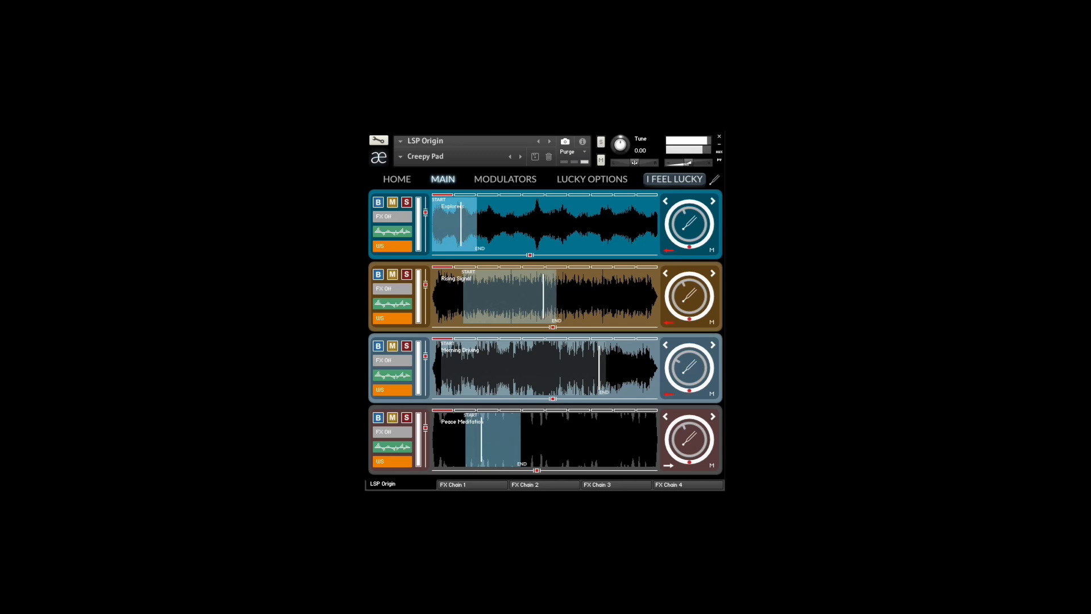
In the Creepy Pad snapshot, route the layers in order to FX 1, FX 3, FX 2 and FX 1
left_click(392, 217)
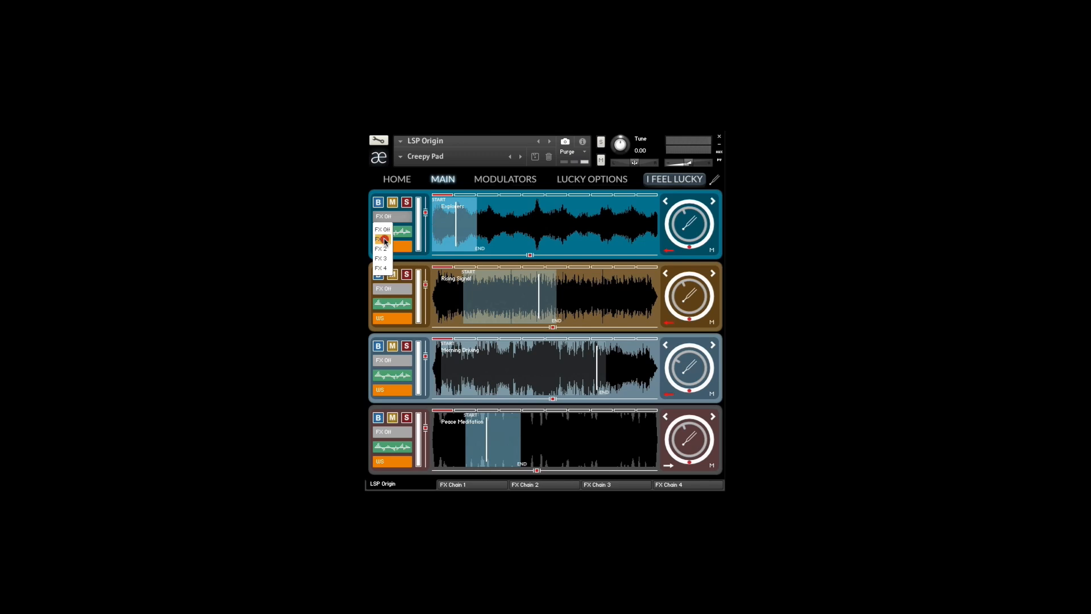
left_click(384, 239)
left_click(392, 288)
left_click(383, 330)
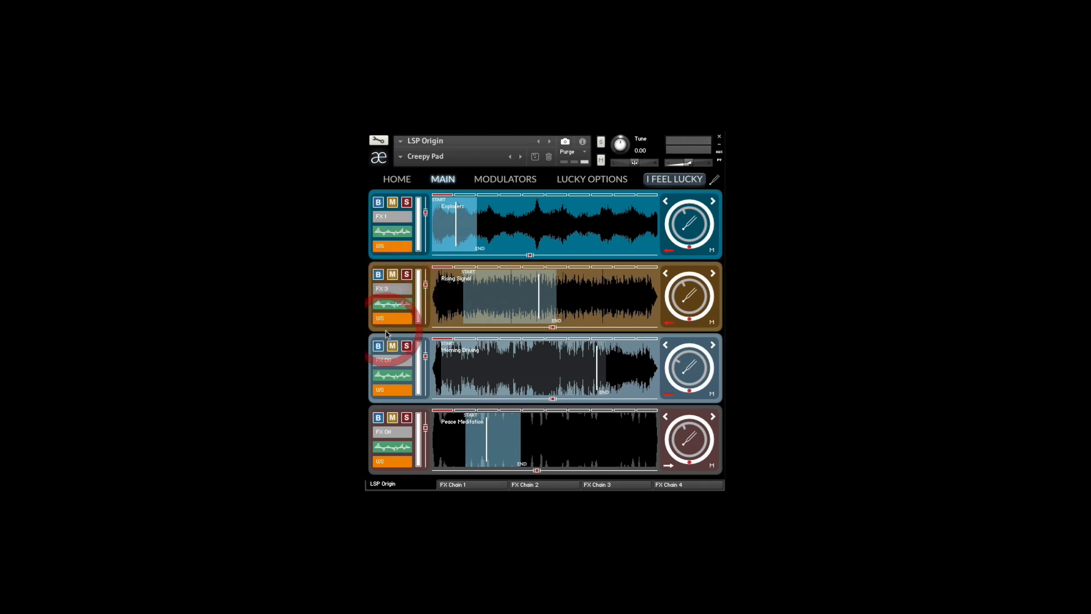
left_click(388, 360)
left_click(388, 392)
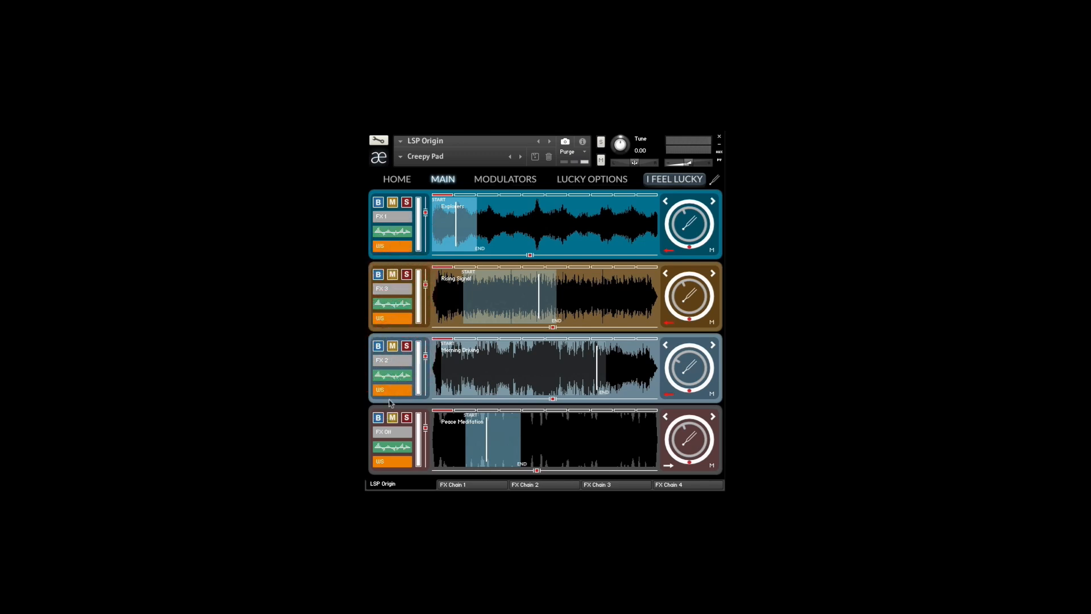
left_click(391, 431)
left_click(384, 454)
Examine the effects available in FX chains 1 to 4, including chain 1's Chorus, Skreamer, Lo-Fi and Delay controls
left_click(482, 484)
left_click(565, 484)
left_click(613, 483)
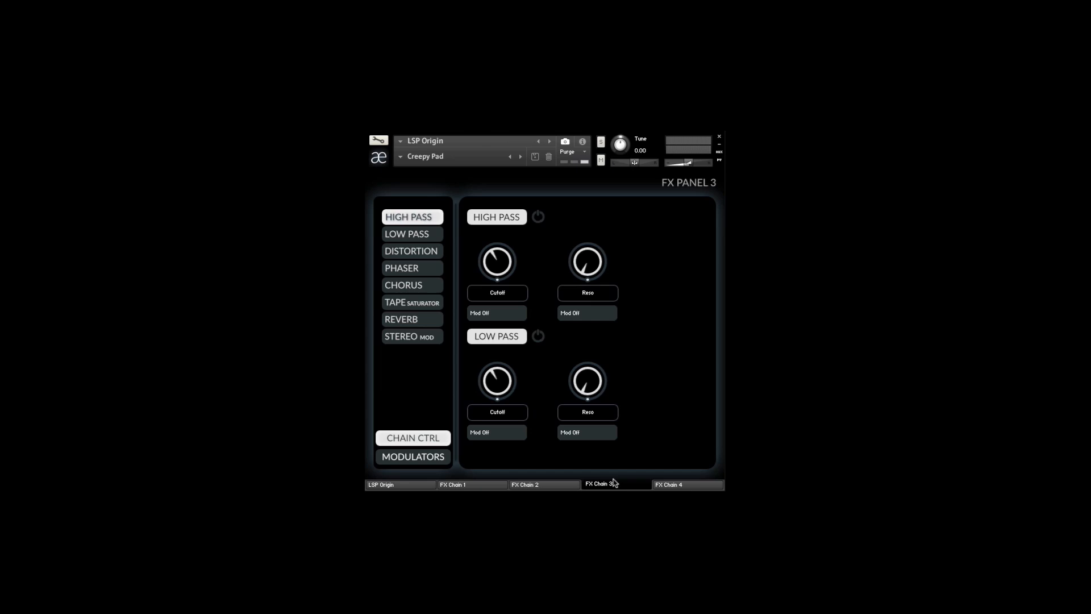
left_click(656, 485)
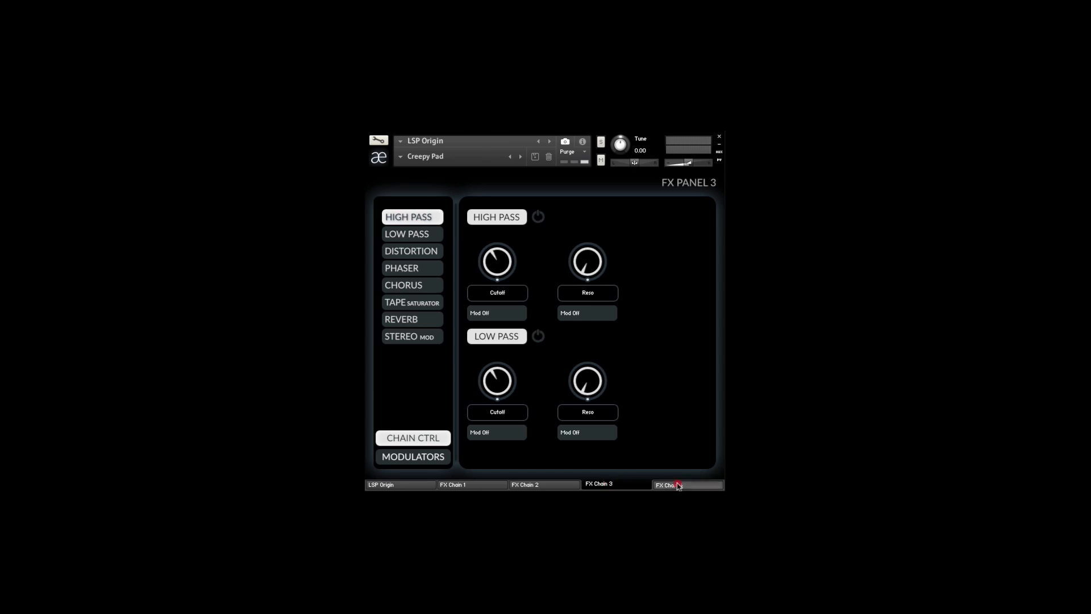
left_click(488, 484)
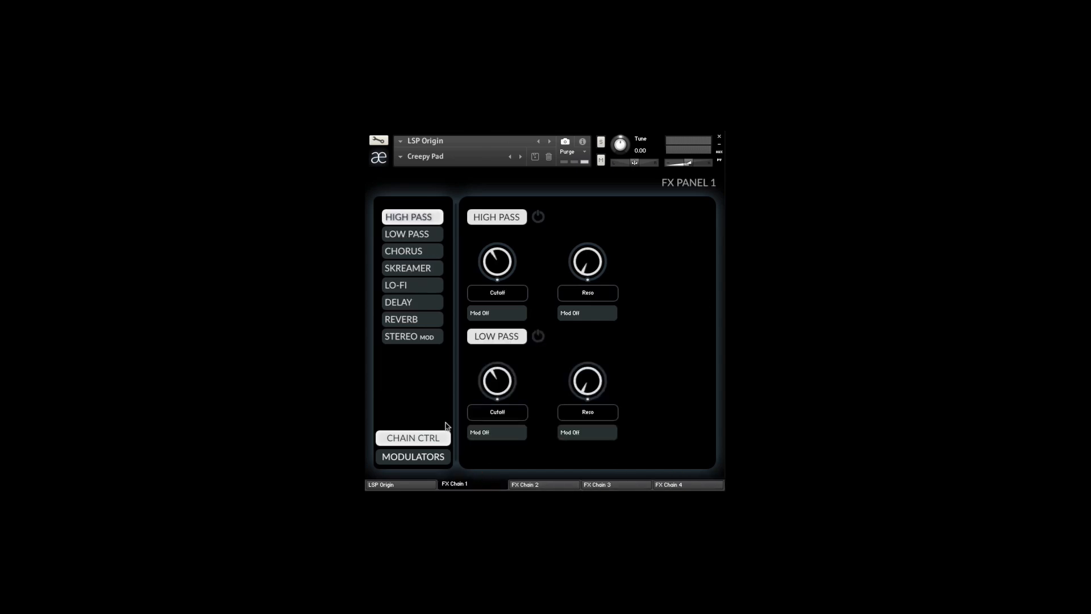
left_click(429, 251)
left_click(439, 268)
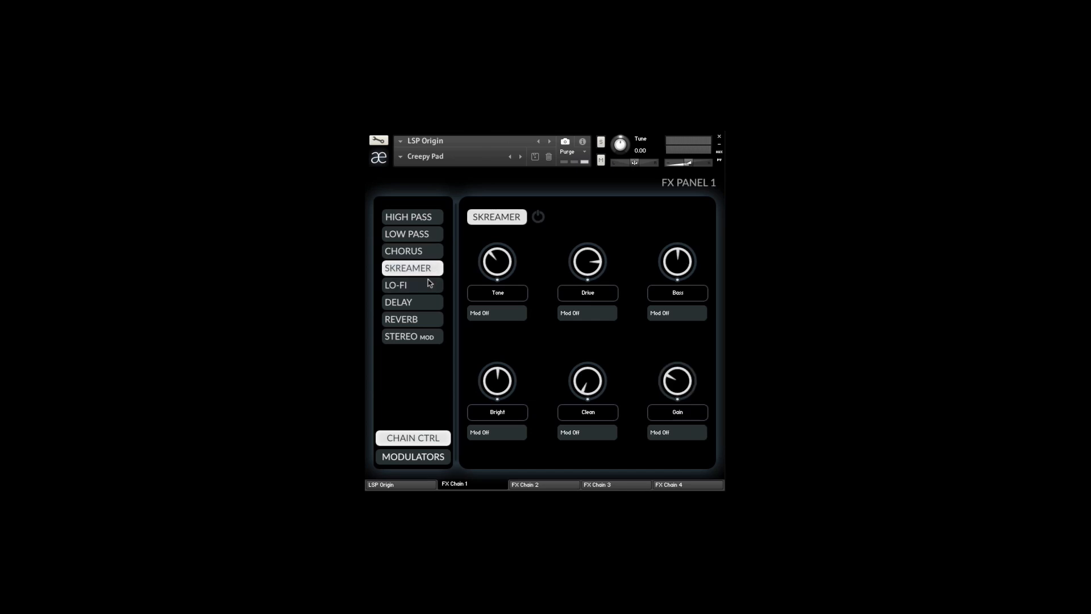
left_click(429, 284)
left_click(431, 301)
Turn on the reverb in FX chain 1 and set its type to Cathedral
left_click(431, 319)
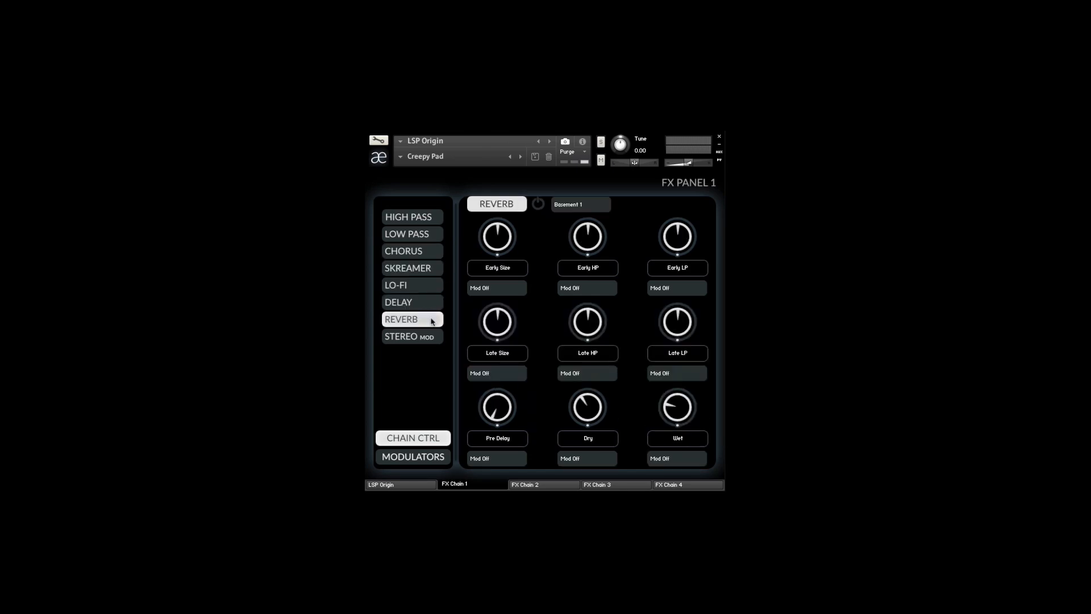
left_click(573, 206)
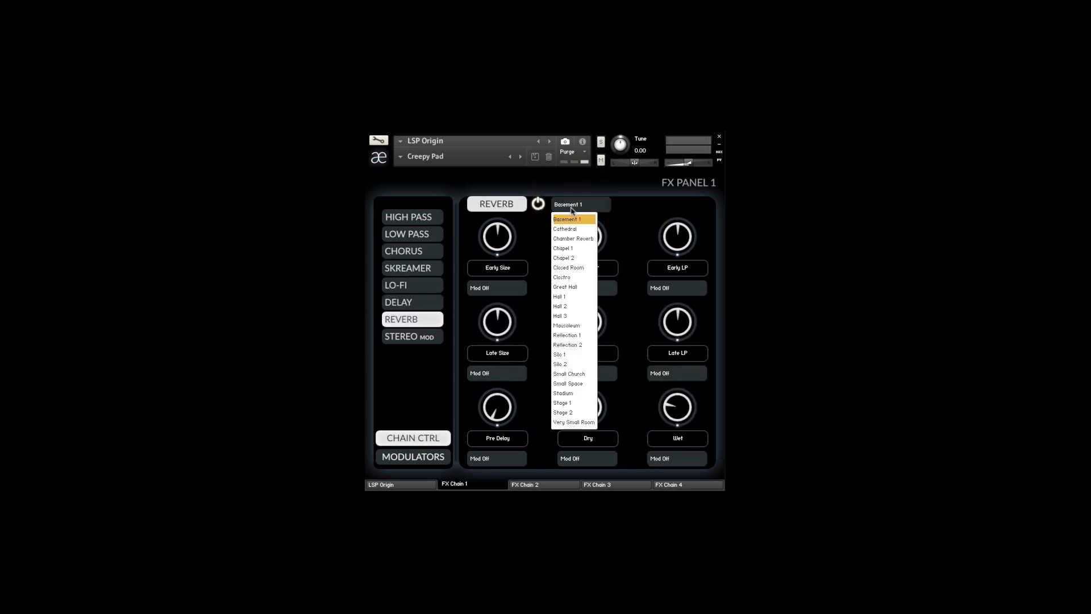
left_click(565, 229)
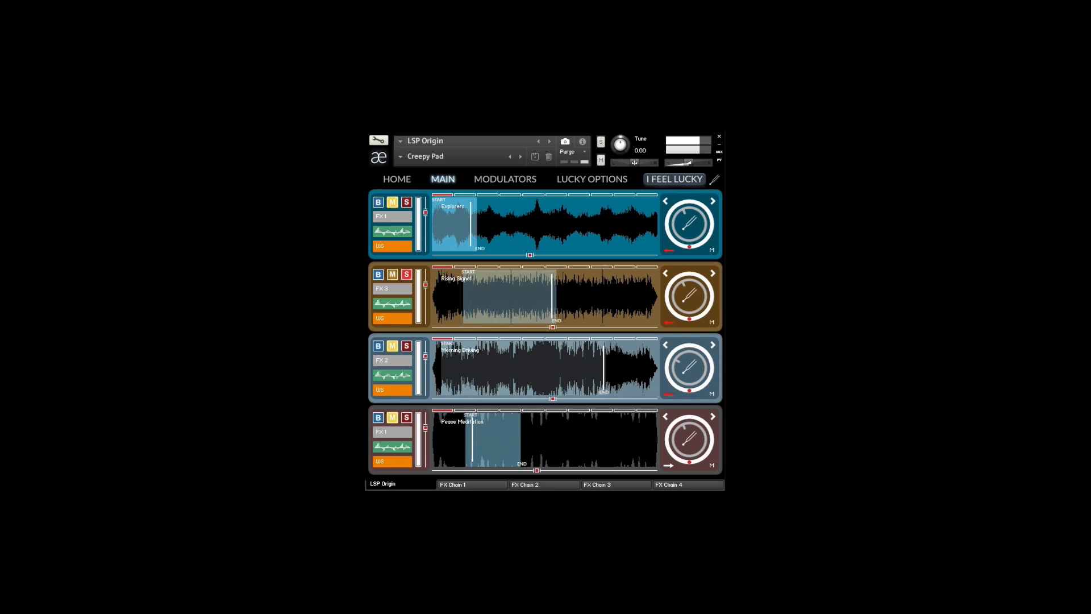
In FX chain 3, raise the chorus depth to about 96, lower its speed and raise its phase
left_click(611, 484)
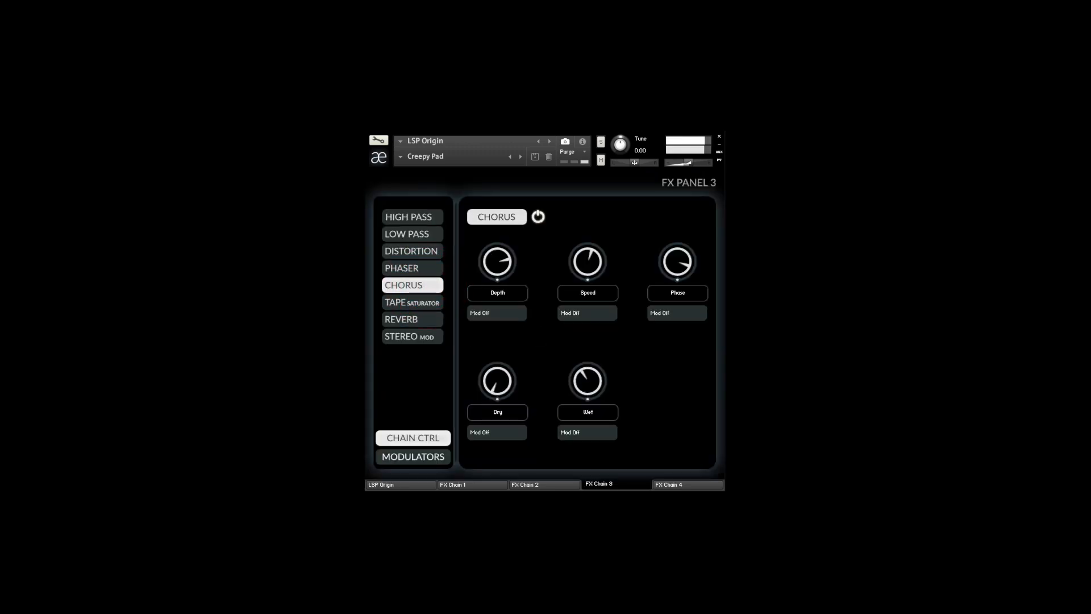
left_click_drag(497, 261, 497, 258)
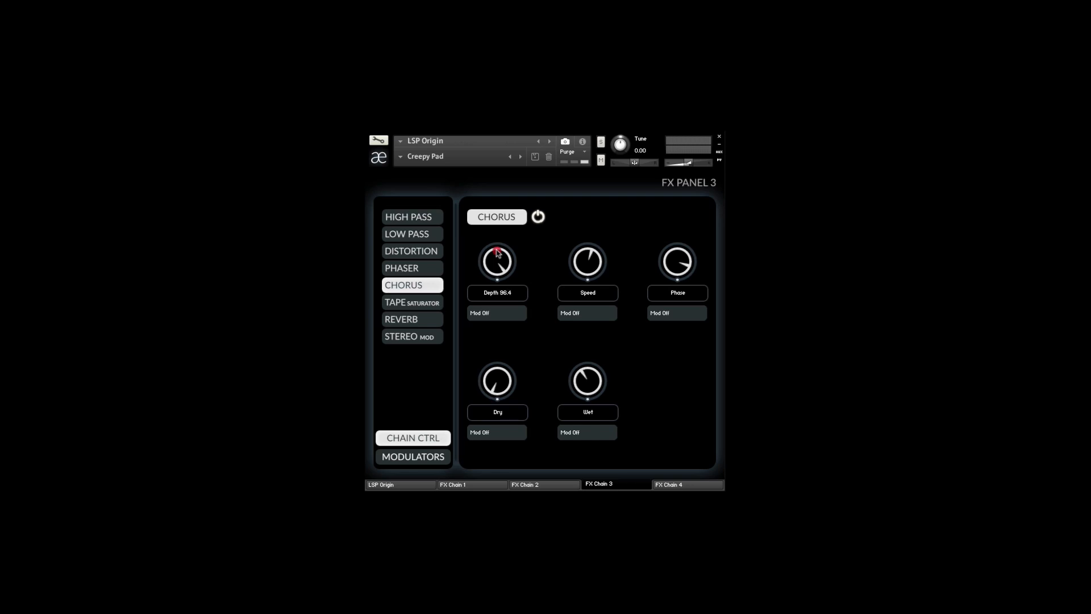
left_click_drag(587, 264, 586, 274)
left_click_drag(671, 267, 671, 259)
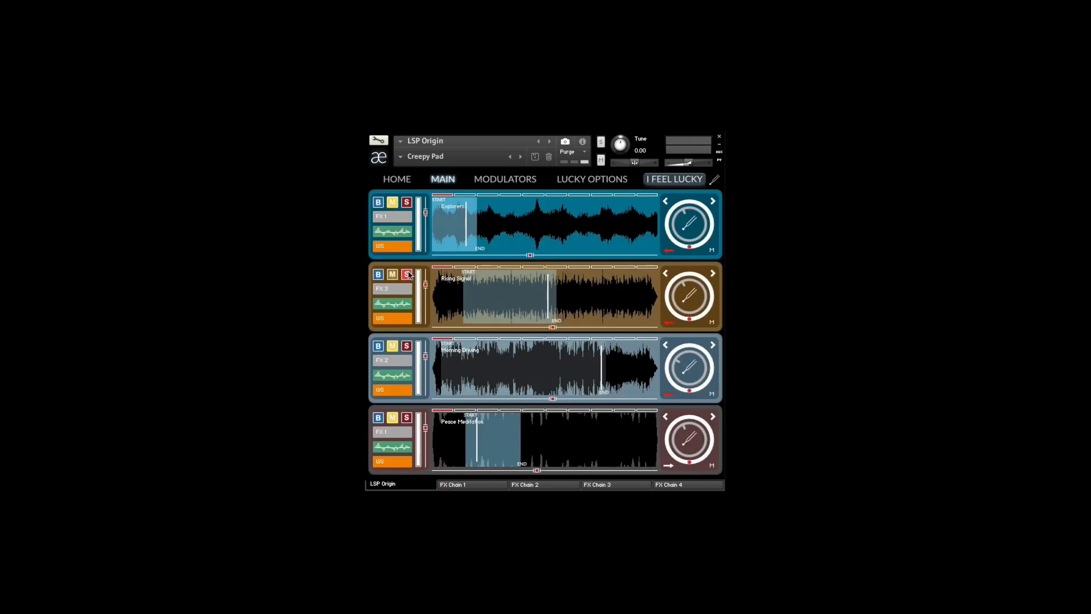
Solo the third layer instead of the second, and turn on PRO 53 in FX chain 2 with an adjusted cutoff
left_click(407, 274)
left_click(407, 346)
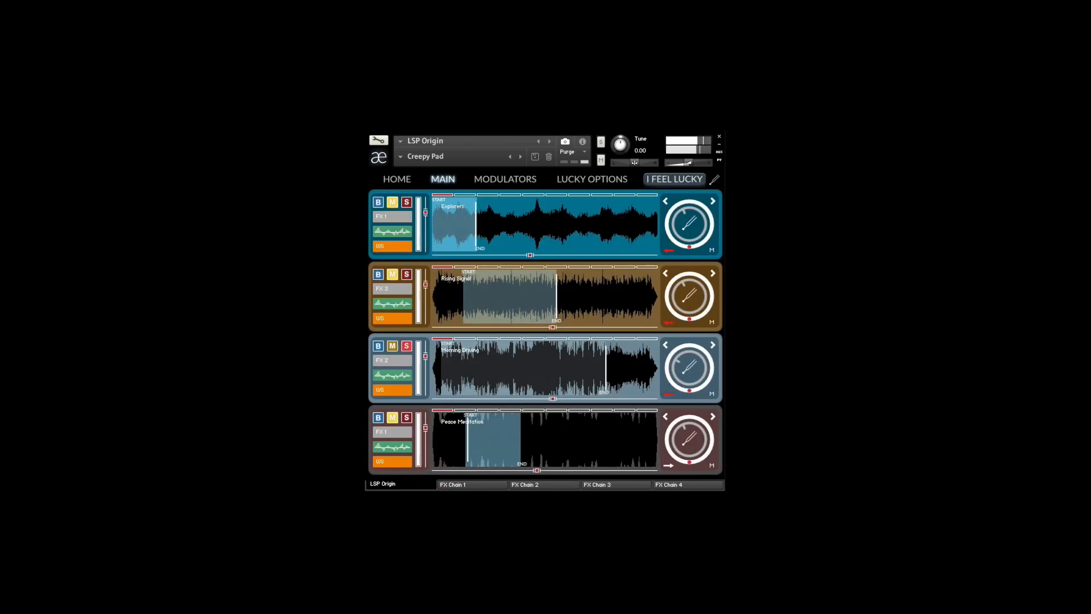
left_click(542, 484)
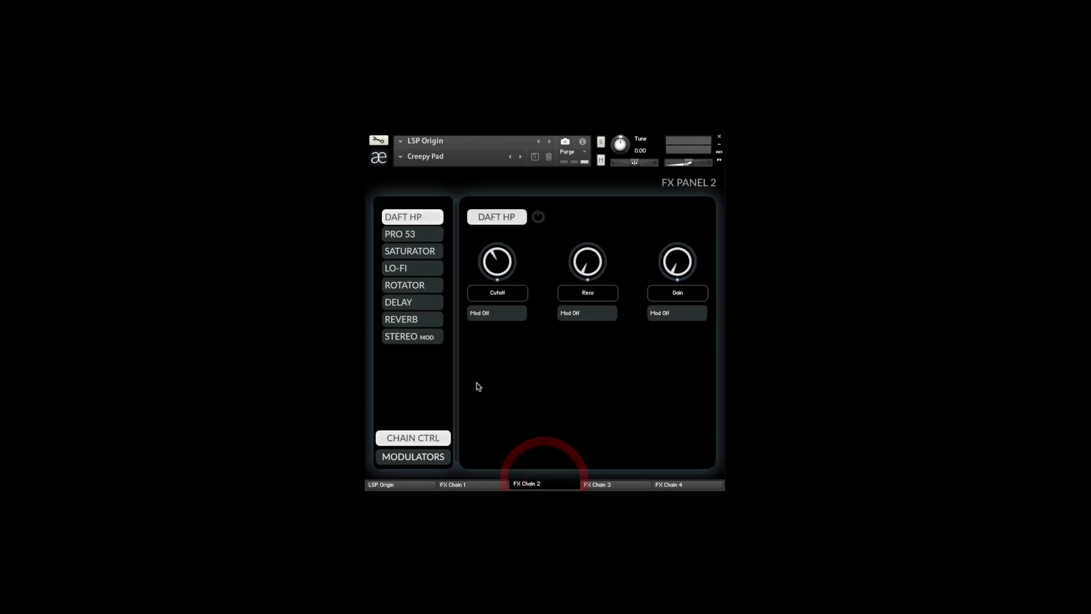
left_click(431, 235)
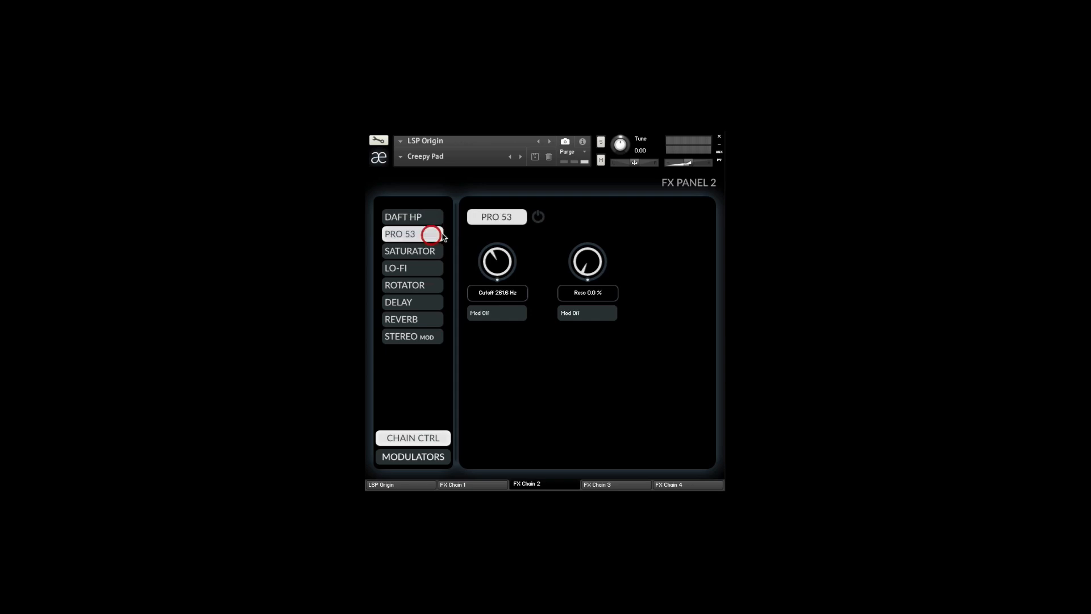
left_click(537, 217)
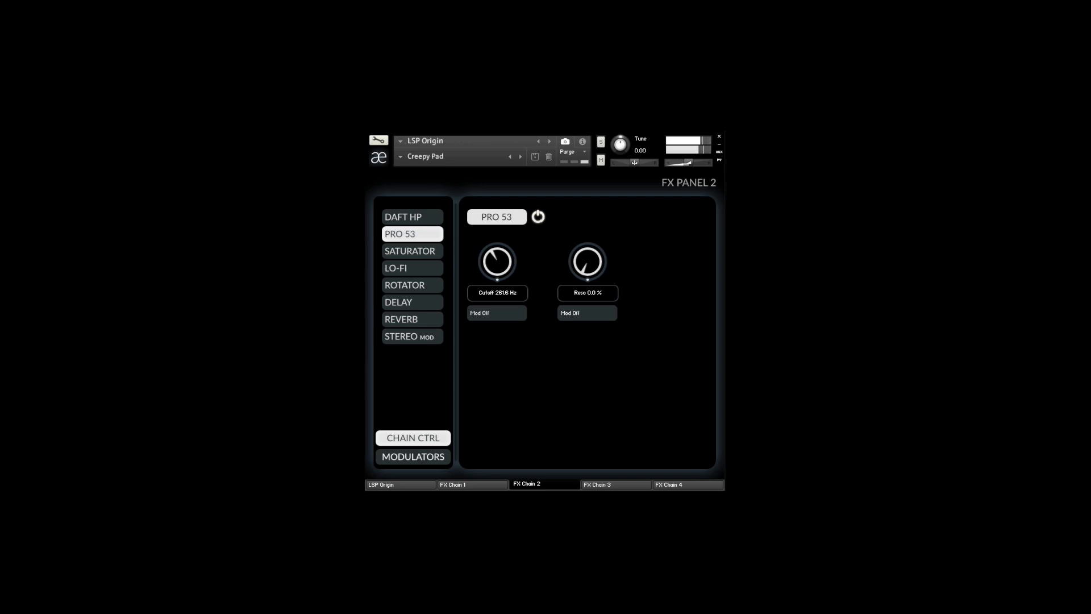
left_click_drag(498, 272, 498, 268)
Turn on the Saturator in FX chain 2 and set its shape to about 21.4 %
left_click(419, 251)
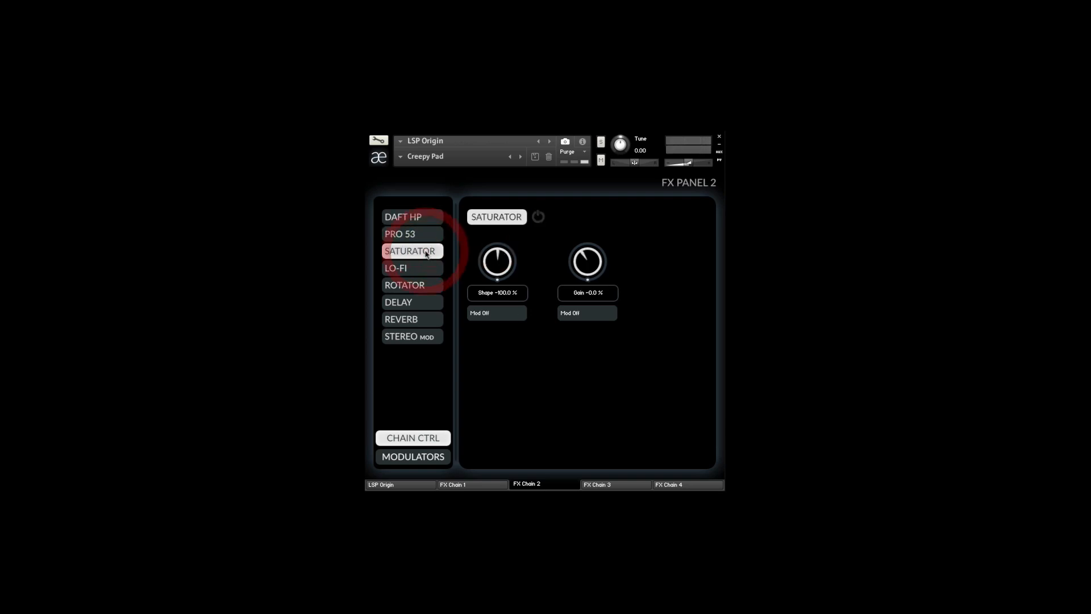
left_click(544, 219)
left_click_drag(491, 266, 491, 259)
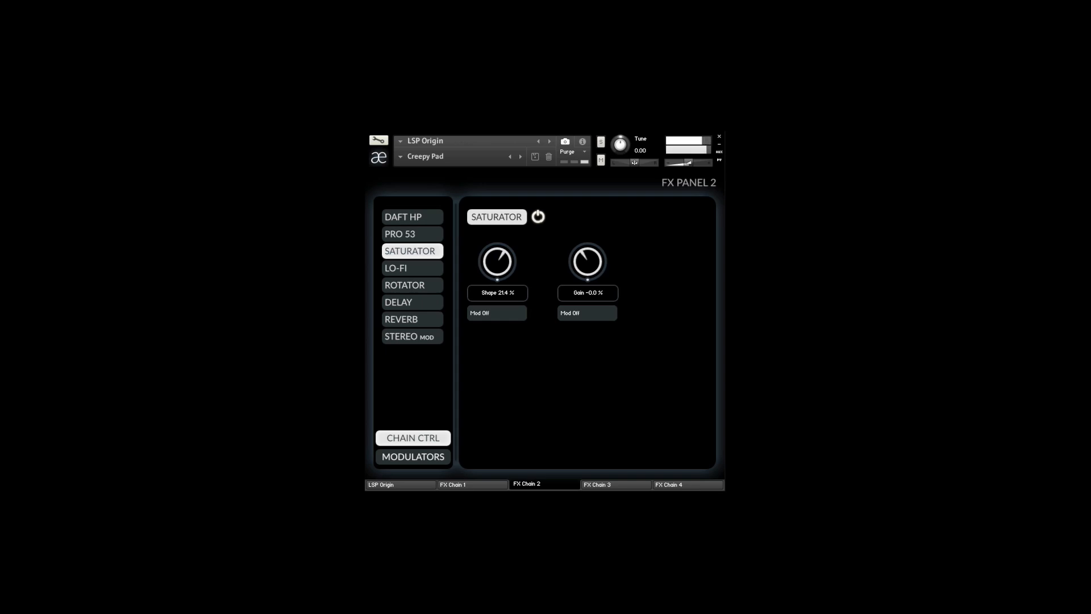
Turn on the reverb in FX chain 2, set its type to Silo 2 and return to the layer view
left_click(419, 318)
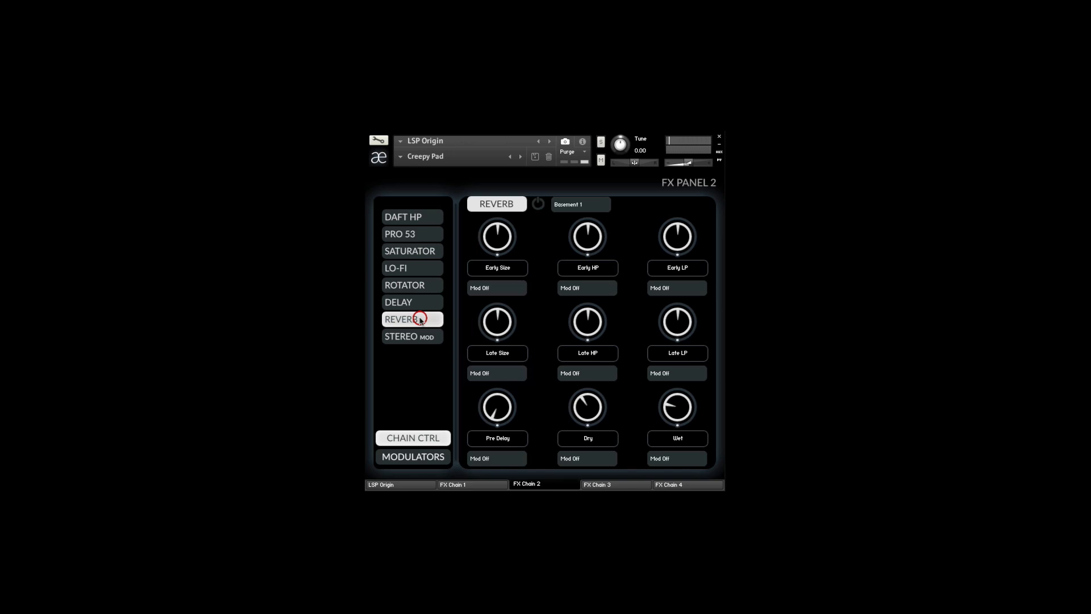
left_click(566, 209)
left_click(568, 360)
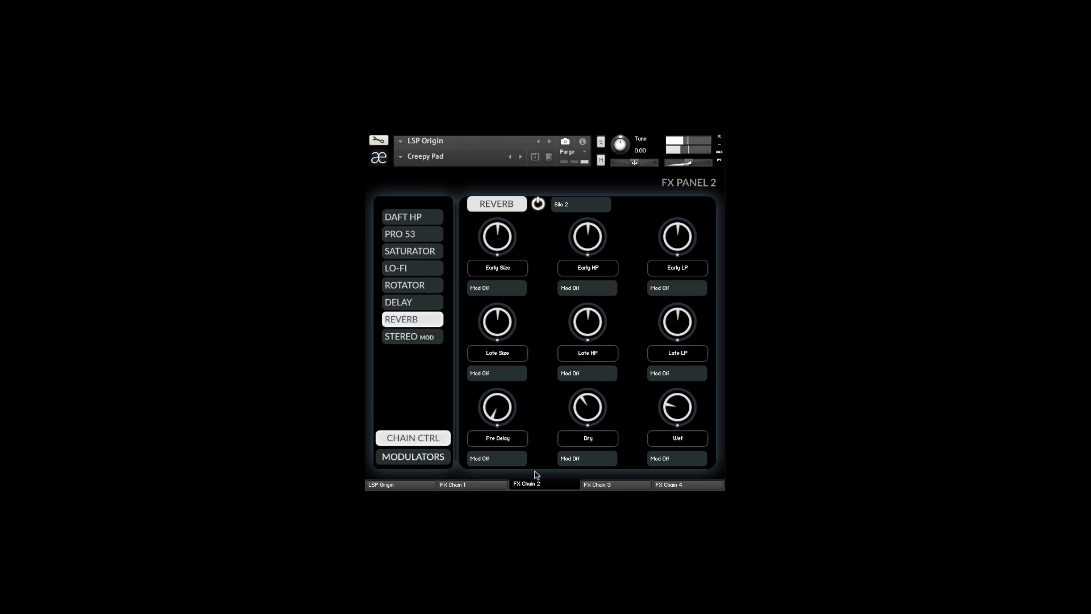
left_click(397, 484)
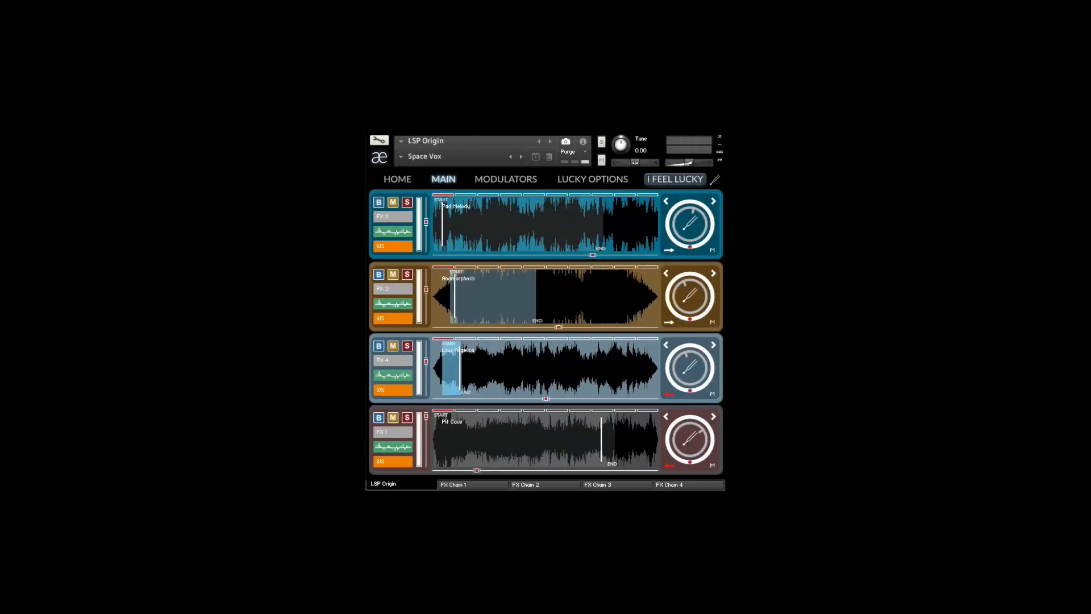
In the Space Vox snapshot, display the first layer's modulation tables and switch through its first three tables
left_click(405, 232)
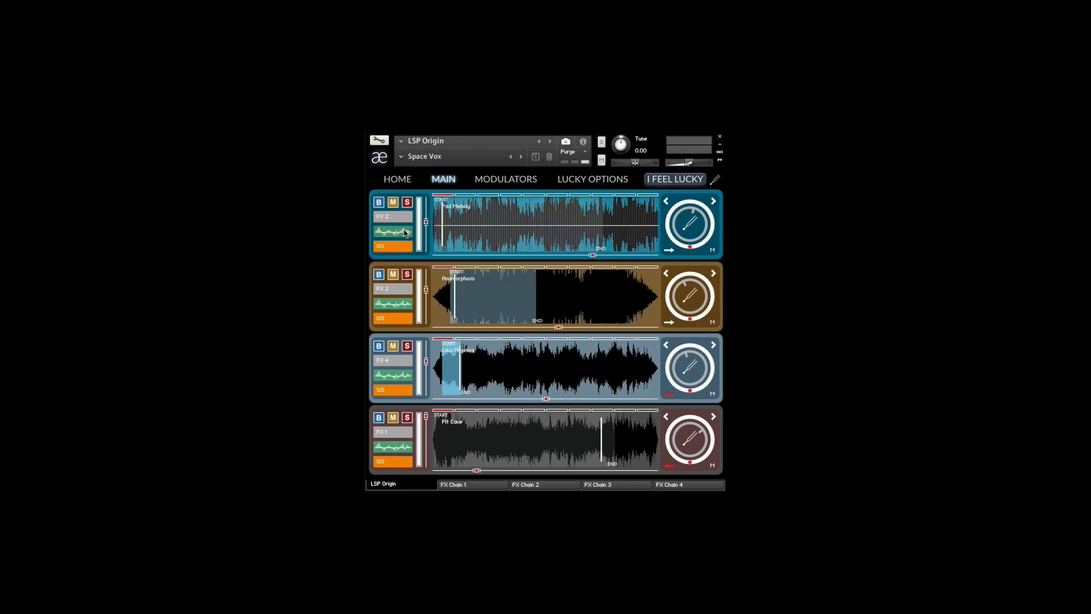
left_click(487, 195)
left_click(489, 195)
left_click(466, 195)
left_click(443, 195)
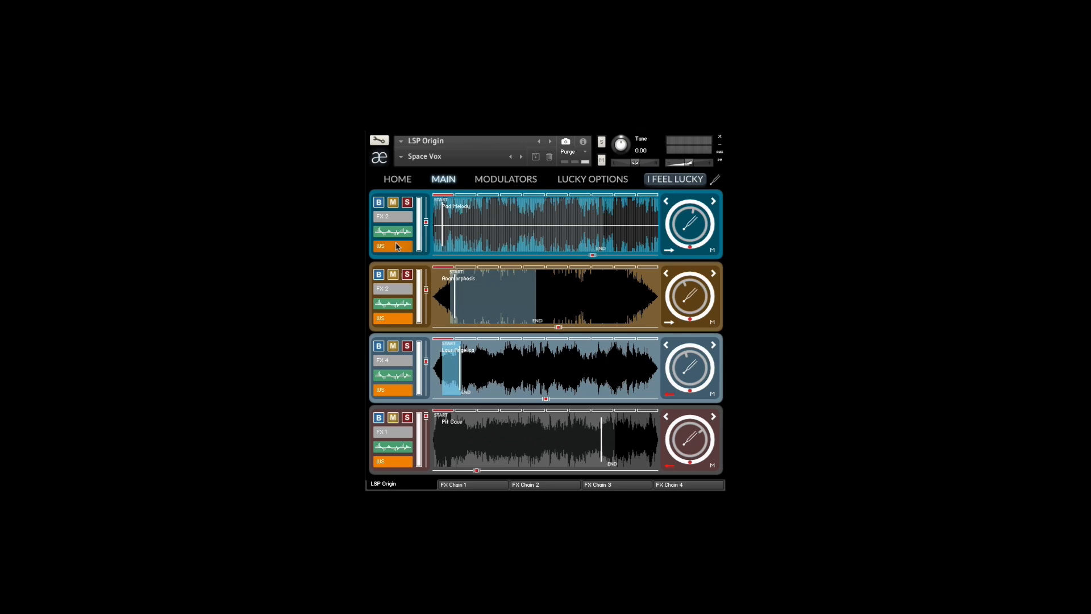
Set the first layer's first modulation table to the Sine shape and its second table to Triangle
left_click(396, 246)
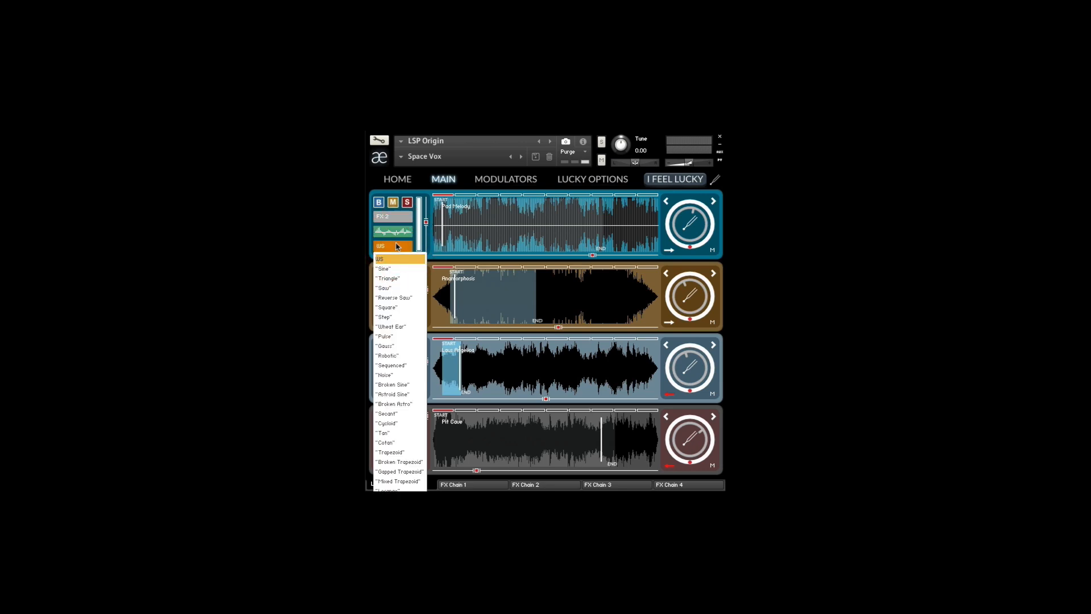
left_click(397, 269)
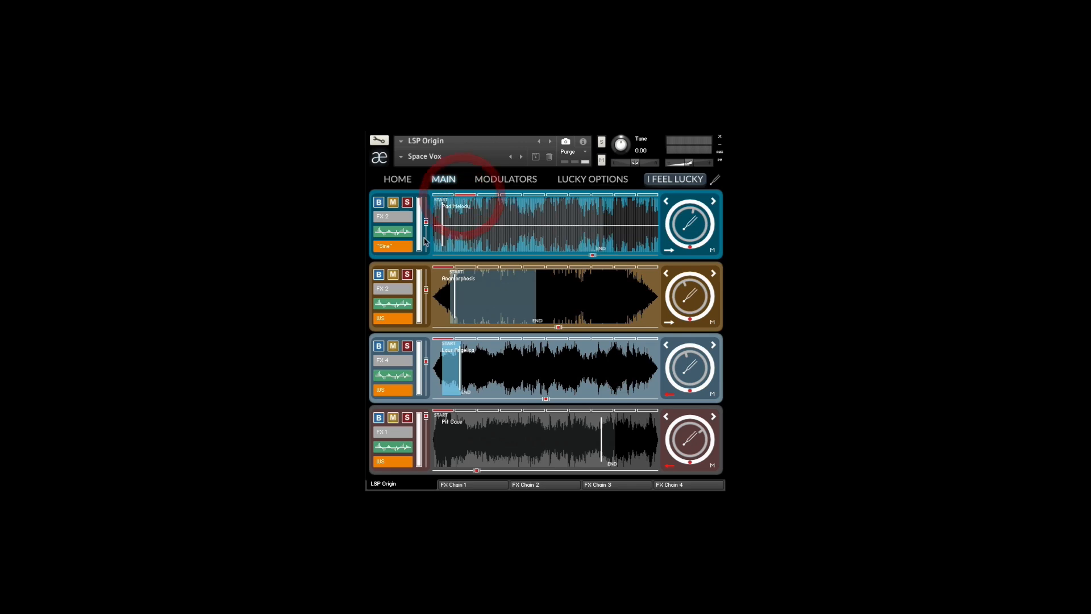
left_click(396, 246)
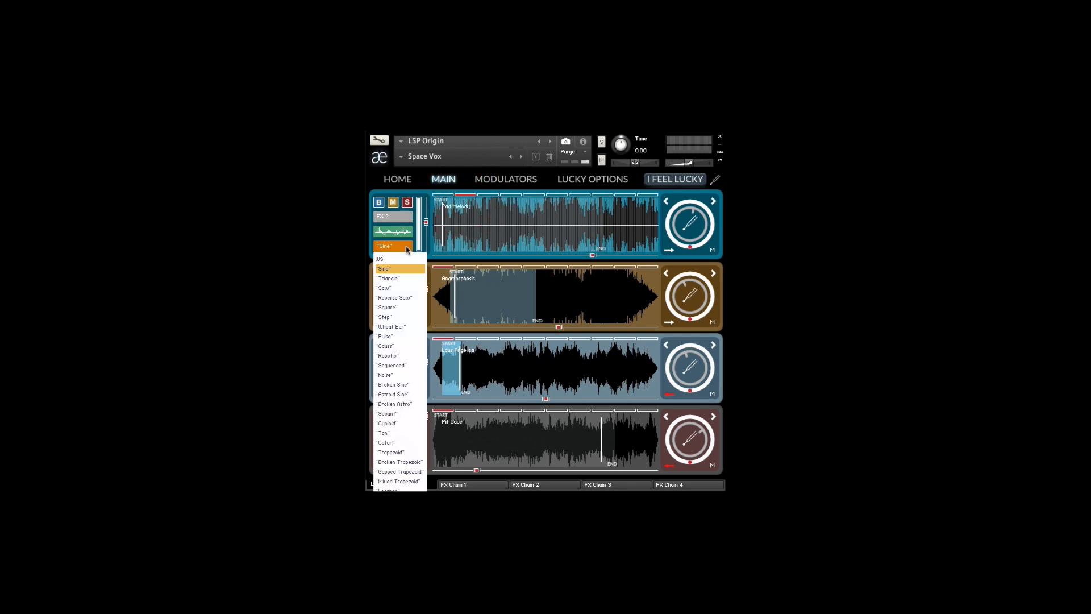
left_click(405, 280)
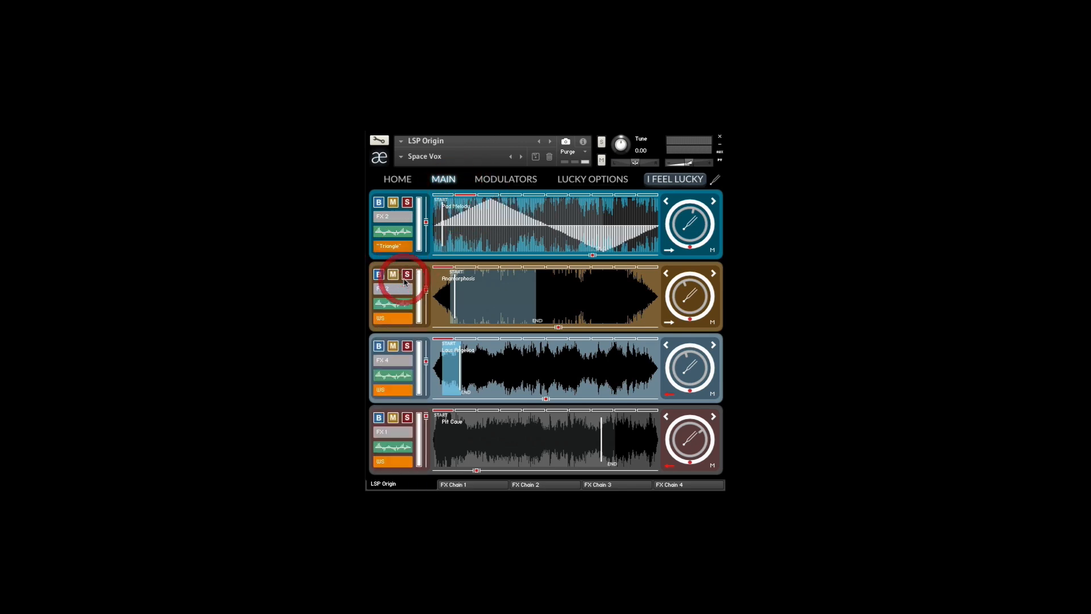
Draw a freehand wave in the first layer's third modulation table, and reset that table with the WS option
left_click(488, 195)
left_click_drag(450, 222, 601, 213)
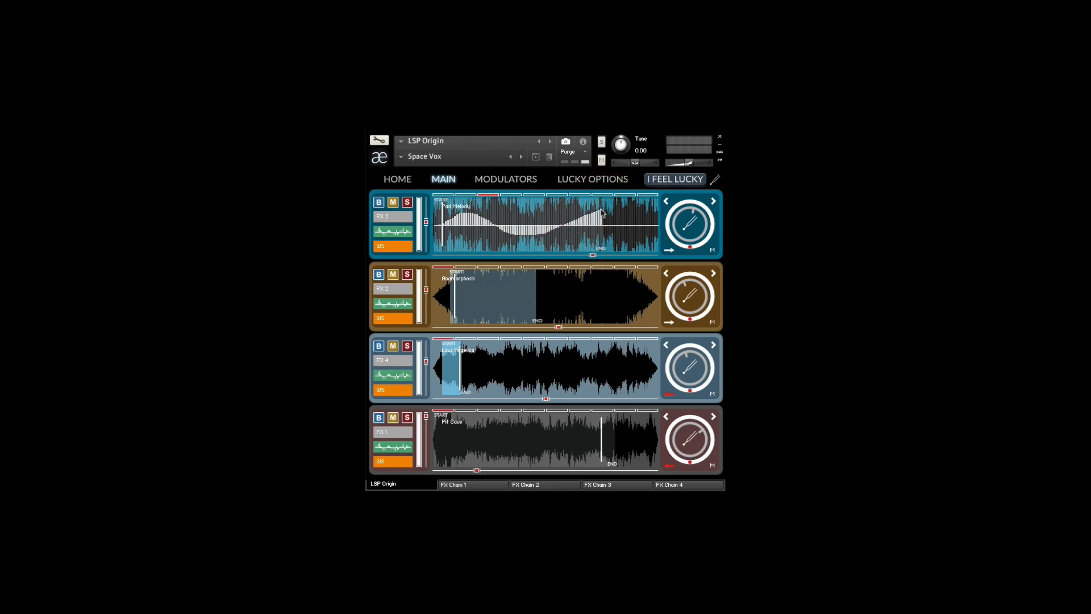
left_click(399, 252)
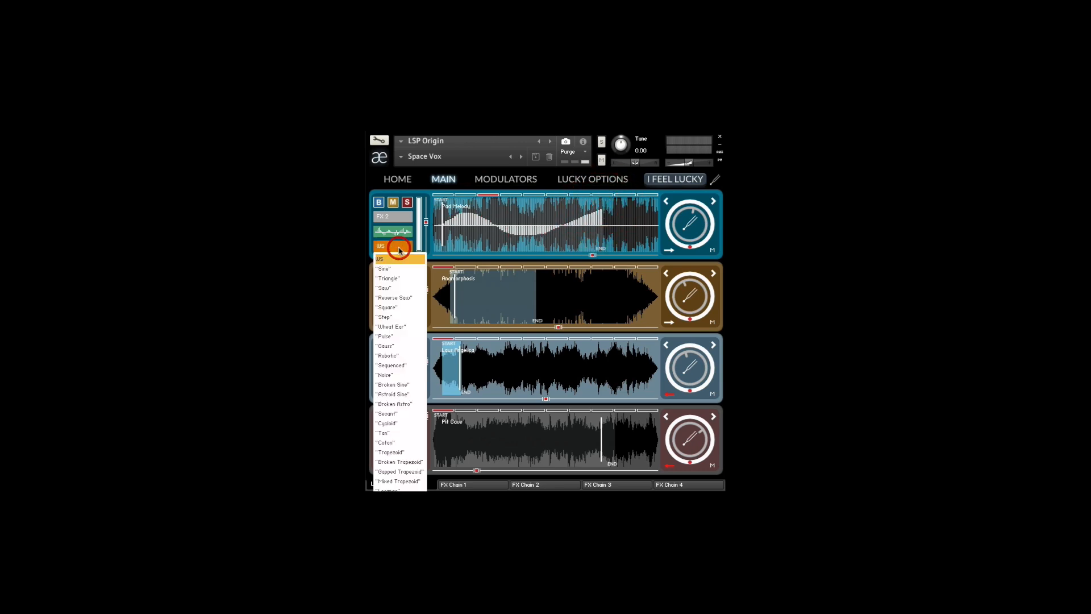
left_click(397, 261)
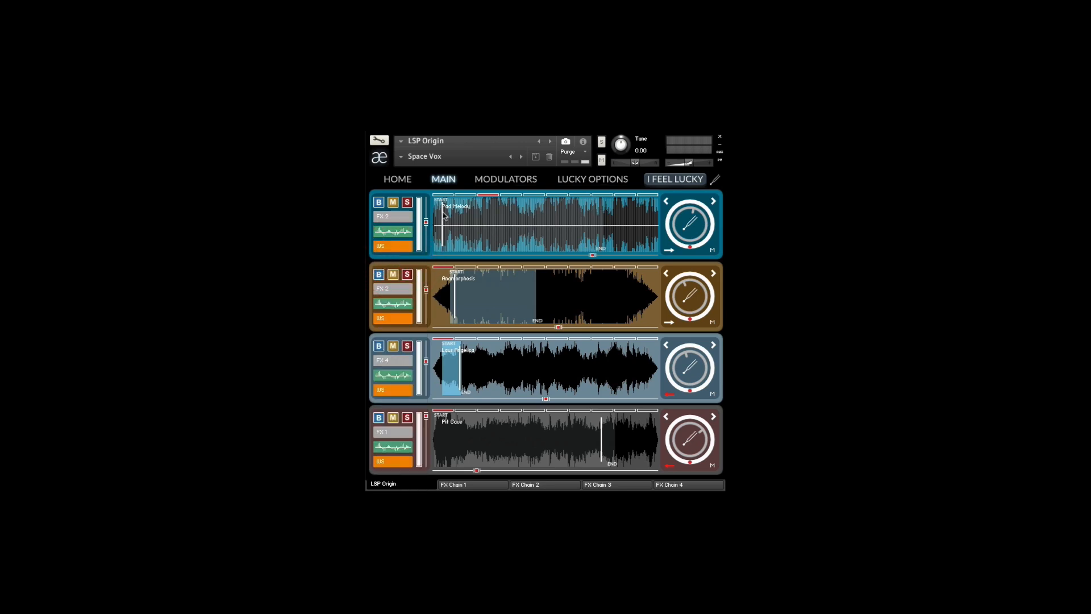
Draw a stepped freehand wave in the first layer's third modulation table, and return through the second table to the first
mouse_move(442, 218)
left_mouse_down()
mouse_move(471, 216)
mouse_move(493, 244)
mouse_move(537, 216)
mouse_move(581, 232)
mouse_move(597, 215)
mouse_move(579, 239)
mouse_move(602, 212)
mouse_move(586, 223)
left_mouse_up()
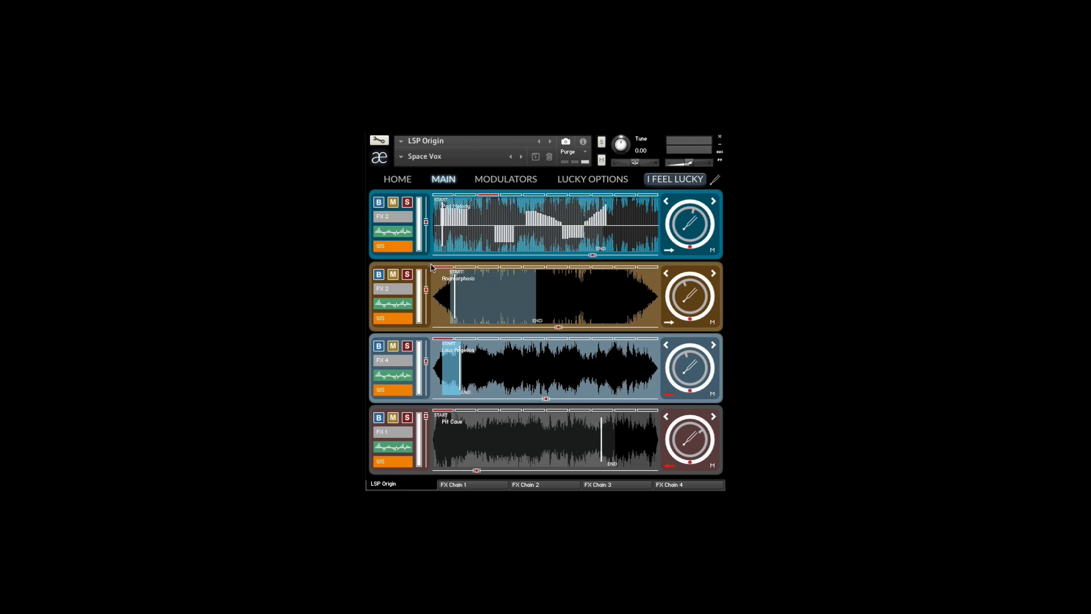
left_click(470, 196)
left_click(445, 196)
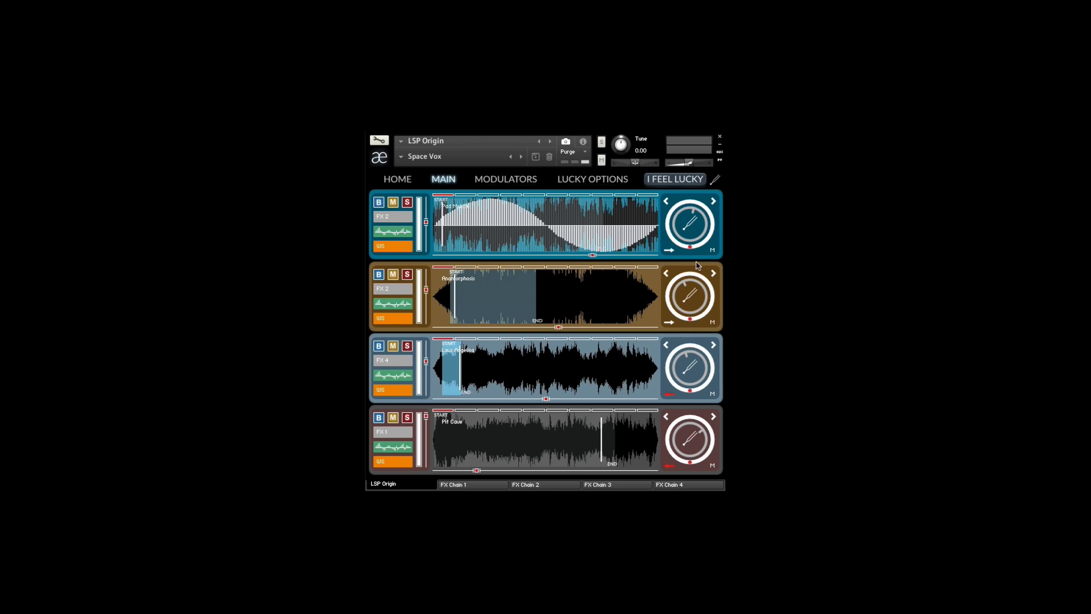
Modulate the first layer's tuning knob with WS TAB 1-1 and the second layer's tuning knob with WS TAB 1-2
left_click(711, 251)
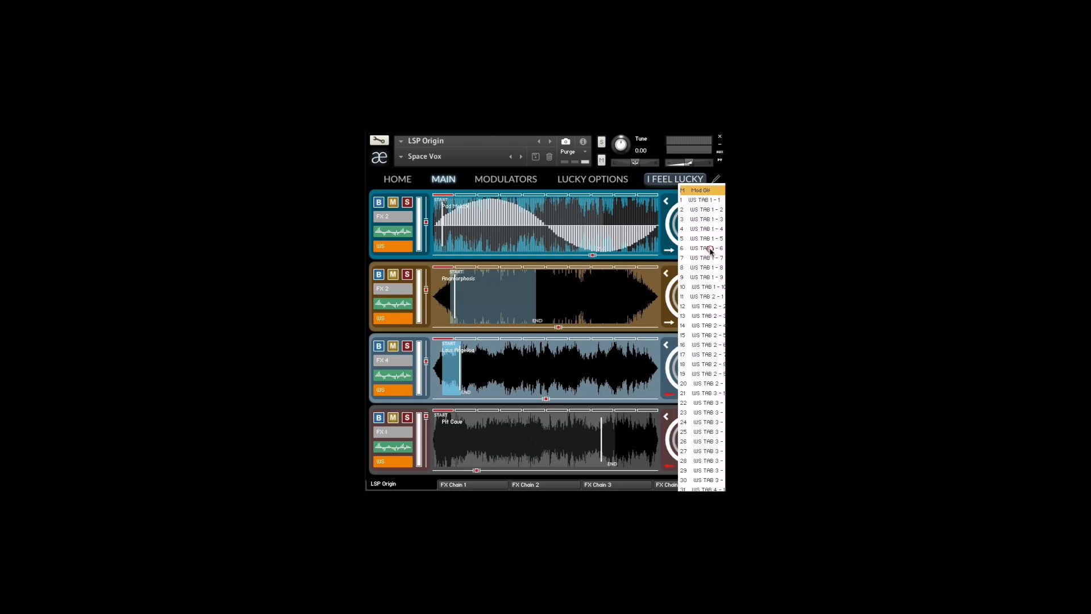
left_click(714, 201)
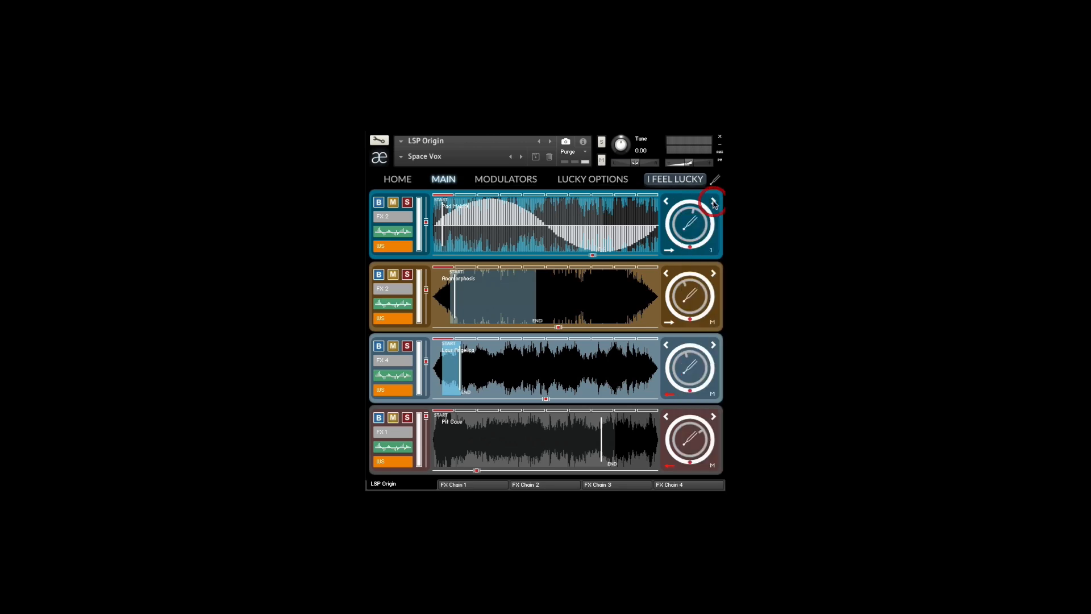
left_click(712, 322)
left_click(704, 212)
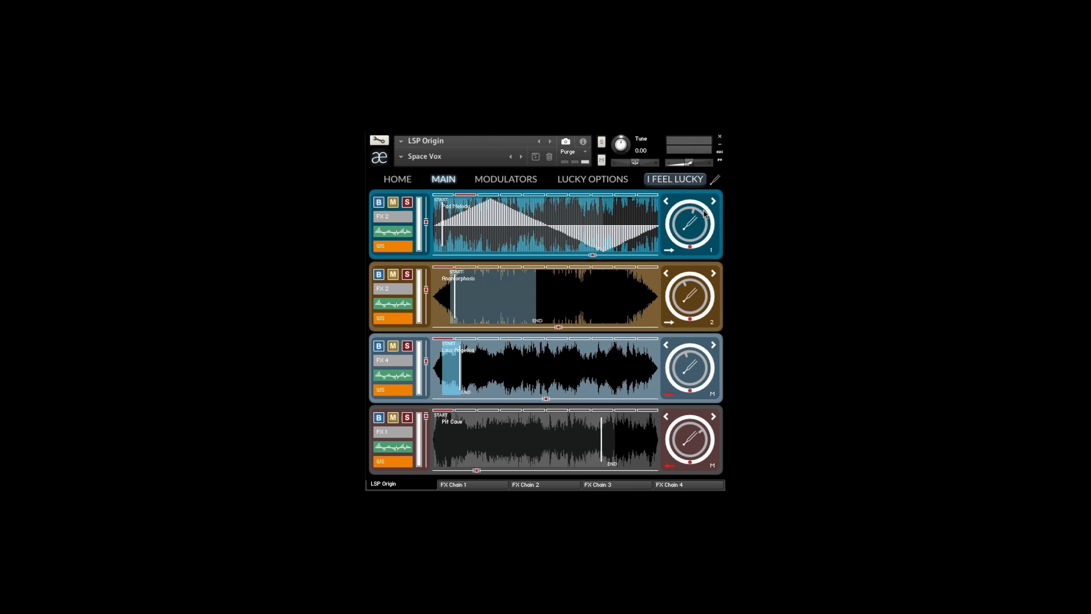
Assign modulation tables to the third and fourth layers' knobs, using WS TAB 1-3 for the third layer
left_click(710, 393)
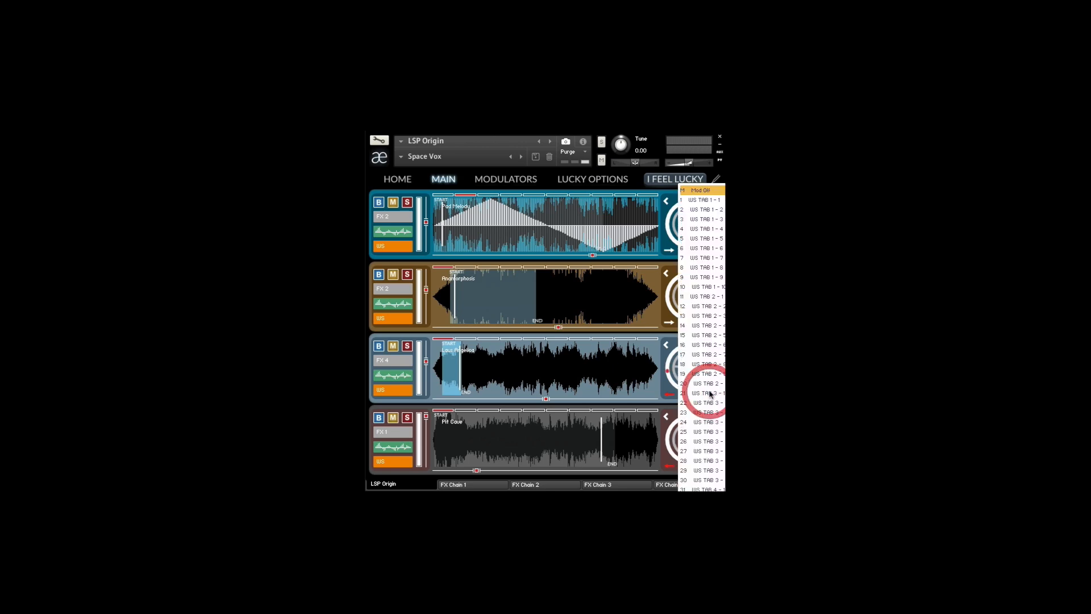
left_click(719, 225)
left_click(712, 463)
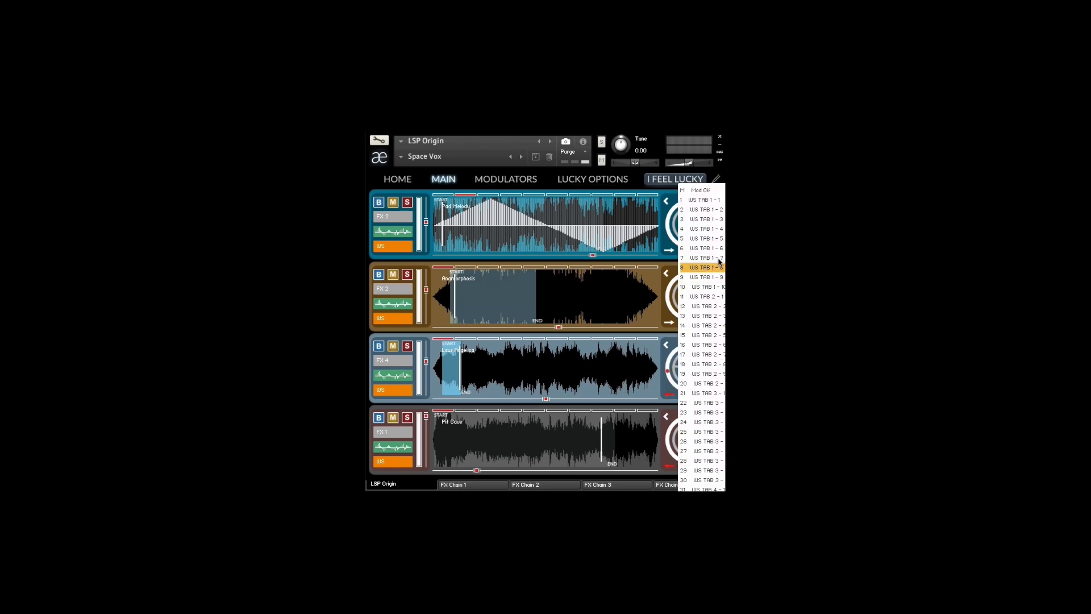
left_click(715, 221)
Show the fourth layer's volume and pan modulation settings and modulate its volume with WS TAB 1-2
left_click(712, 415)
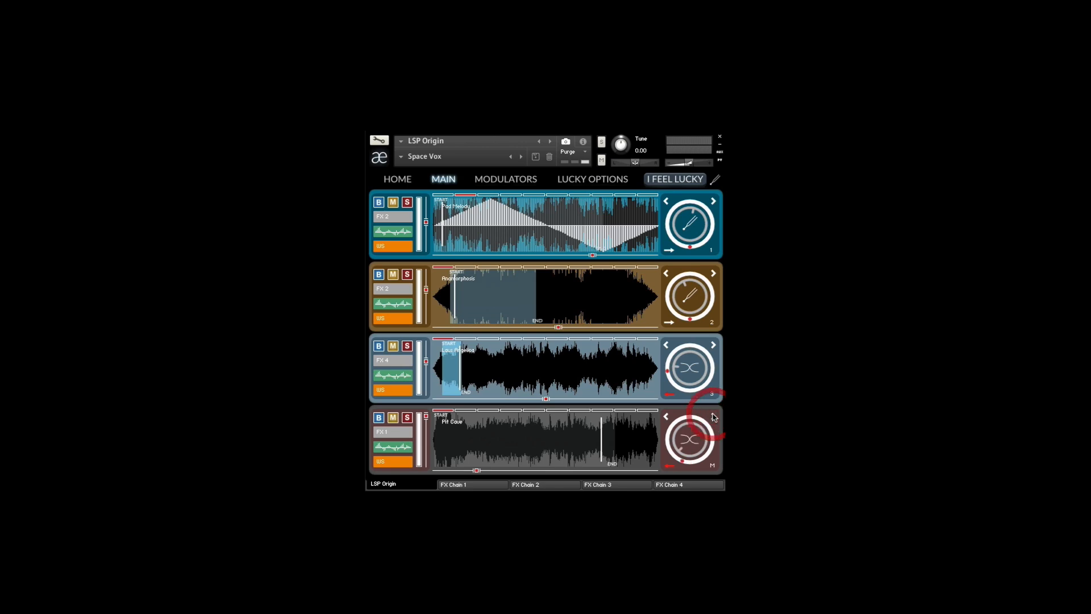
left_click(713, 415)
left_click(701, 437)
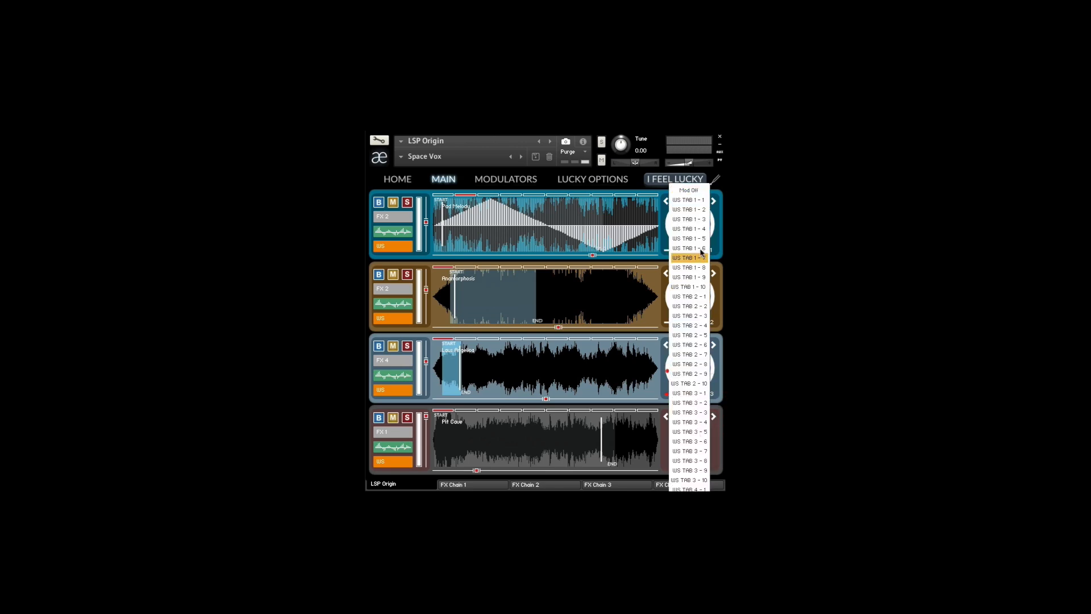
left_click(689, 209)
Modulate the third layer's pan with WS TAB 1-3, and return the third and fourth layers to their knob displays
left_click(666, 346)
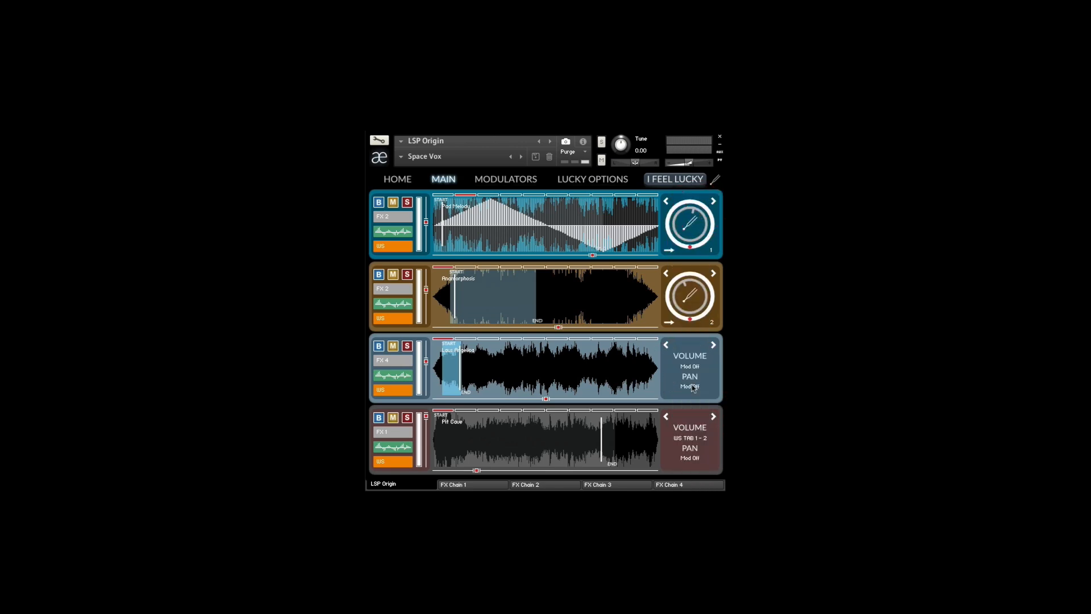
left_click(693, 388)
left_click(690, 223)
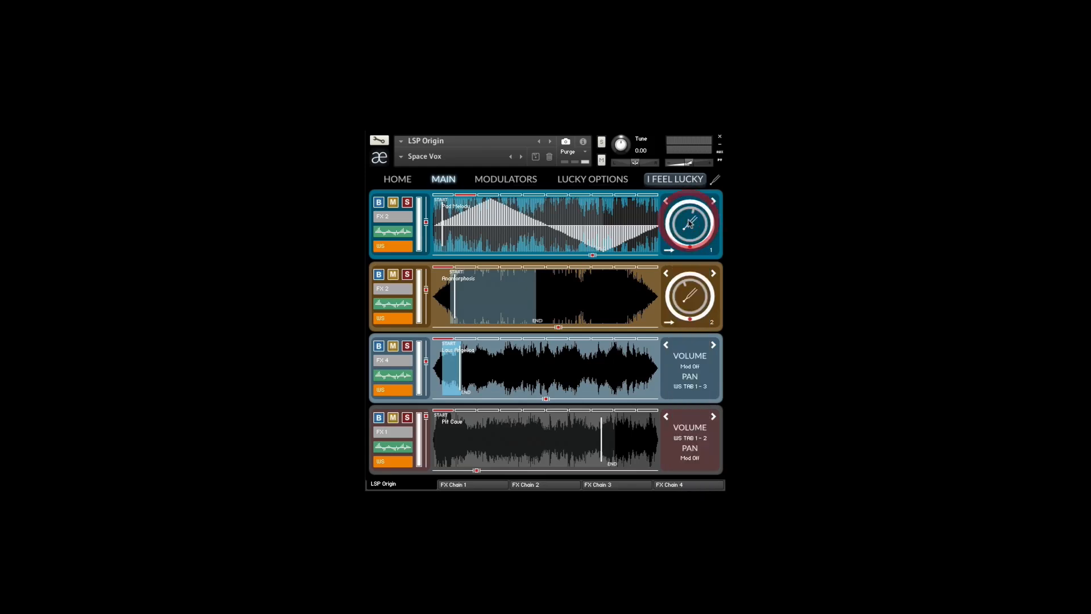
left_click(666, 417)
left_click(666, 345)
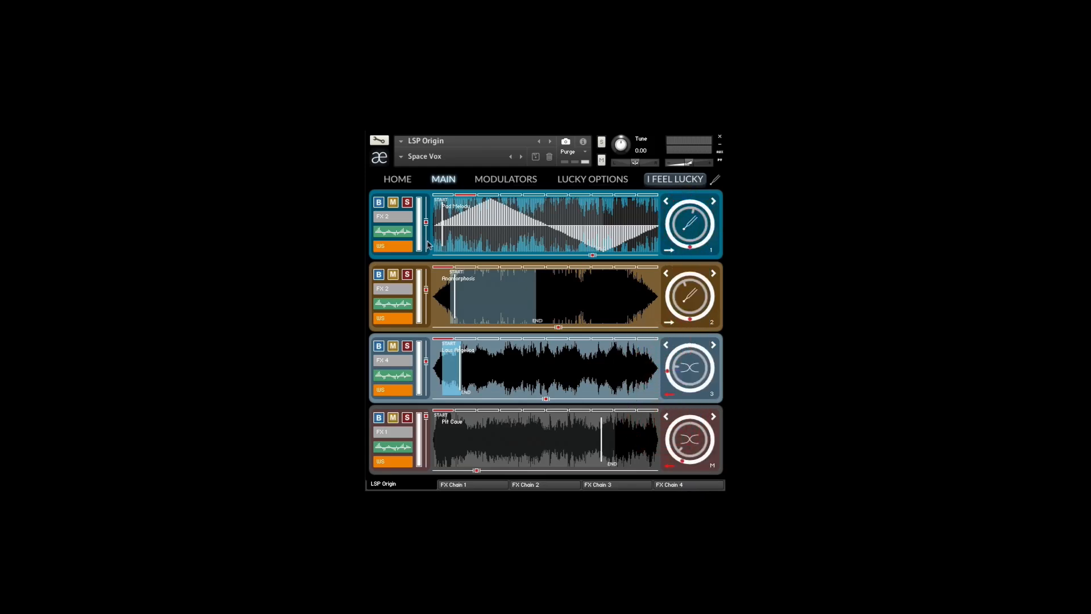
Solo the first layer, switch its tuning modulation to WS TAB 1-3, and turn the solo off
left_click(407, 203)
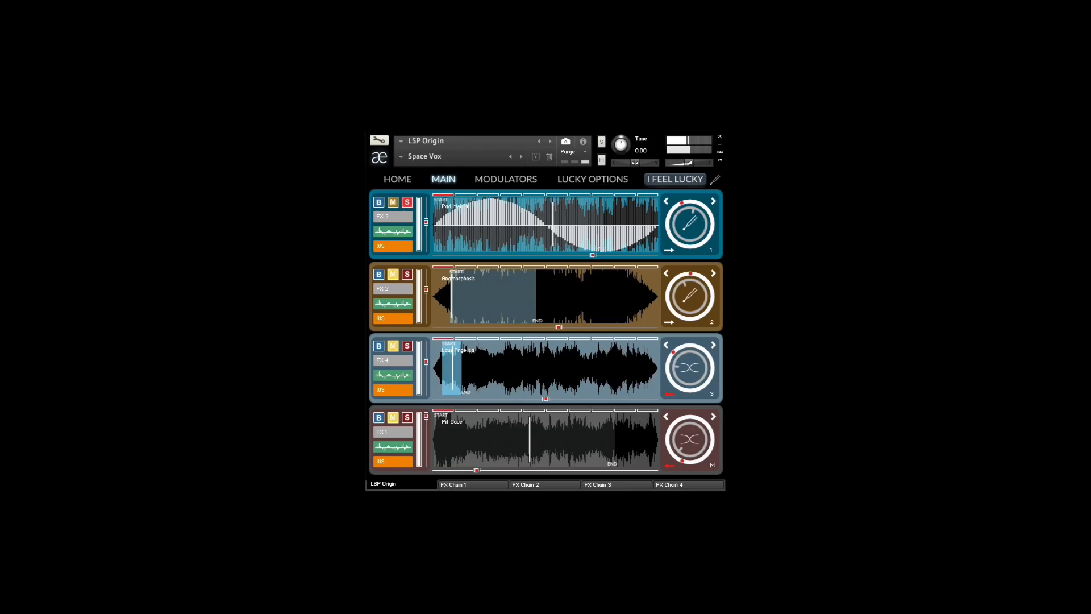
left_click(712, 254)
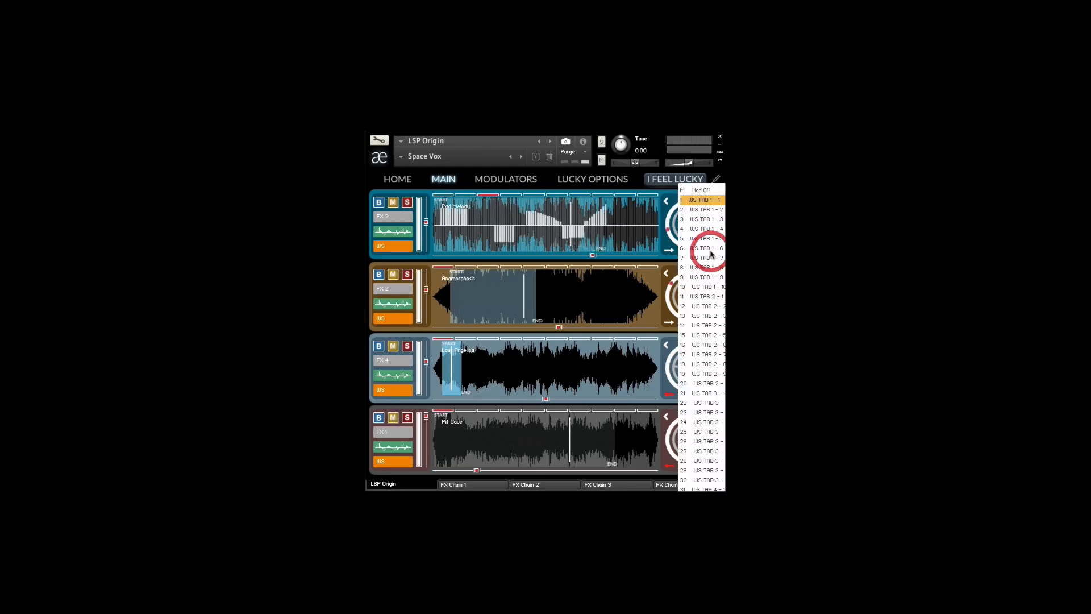
left_click(717, 220)
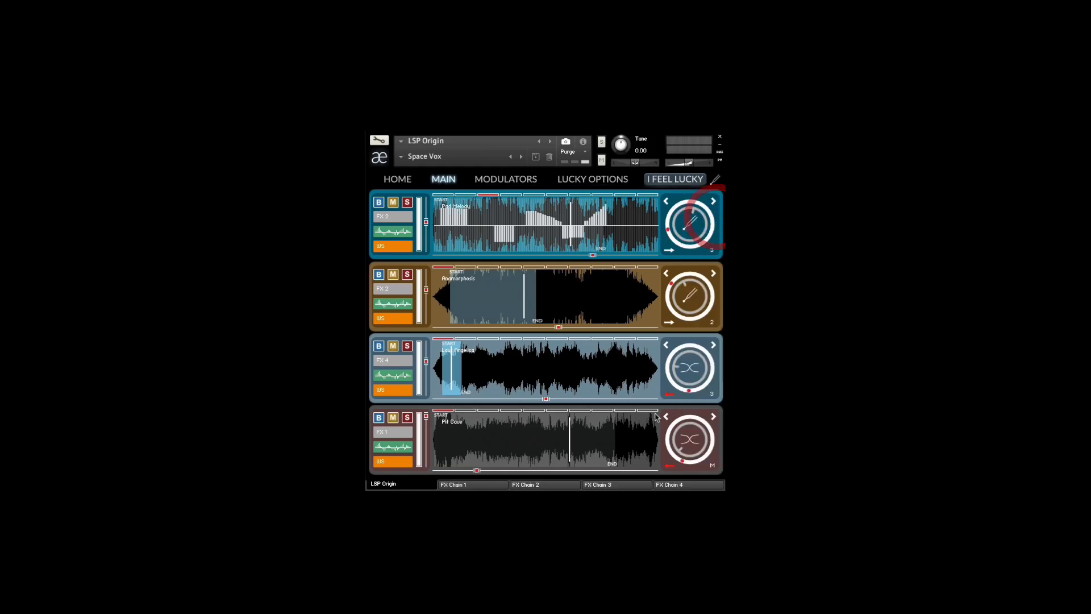
left_click(409, 203)
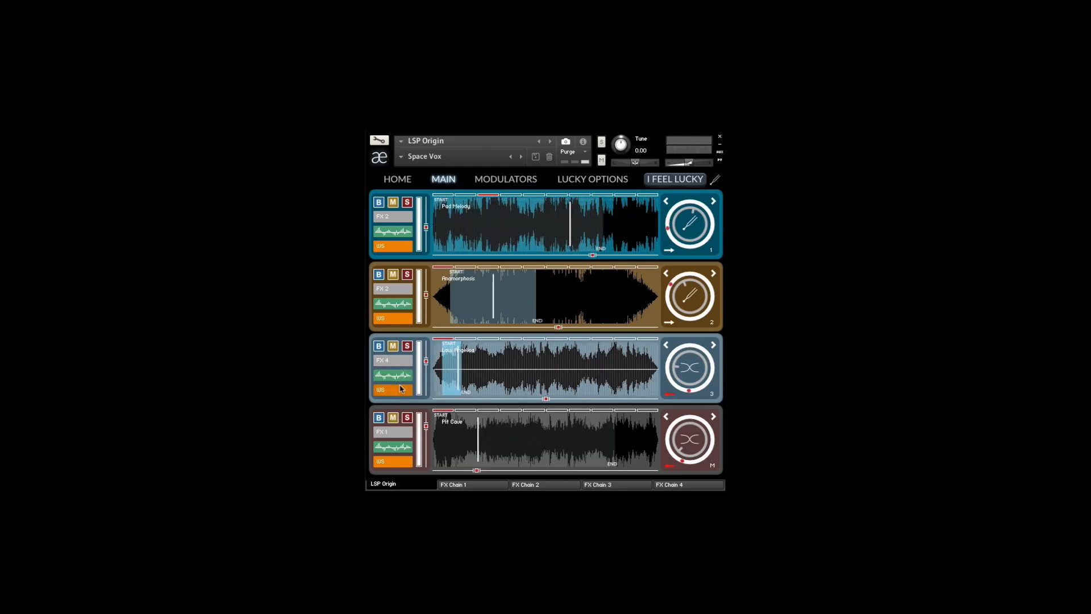
Set the third layer's first modulation table to the Noise shape
left_click(393, 390)
left_click(396, 466)
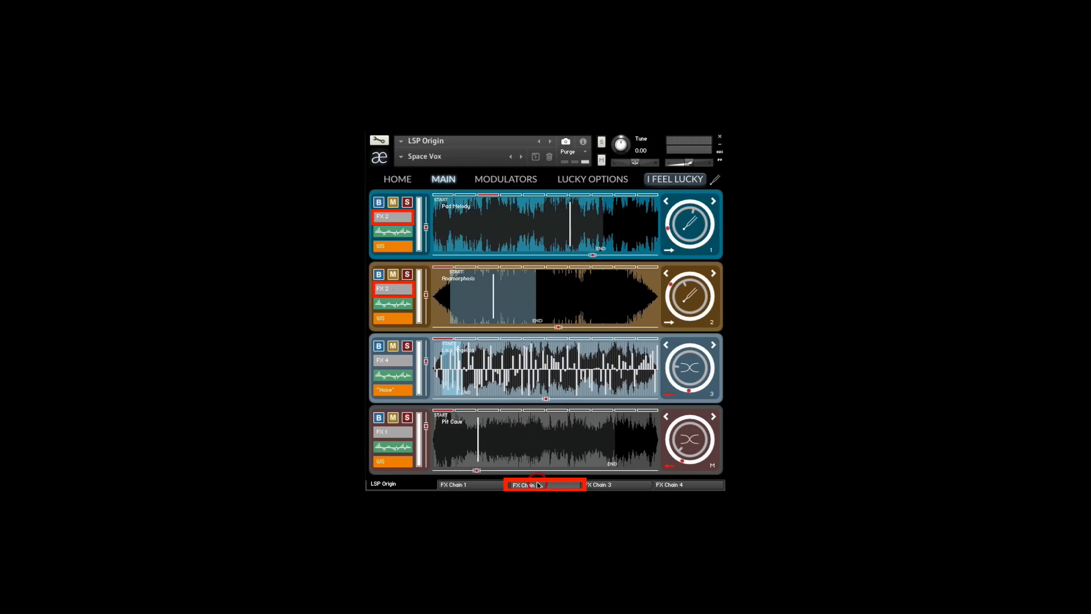
In FX chain 2, set the PRO 53 resonance to 49.7 %, modulate it with WS TAB 3-1, and return to the layer view
left_click(538, 484)
left_click_drag(592, 263, 586, 236)
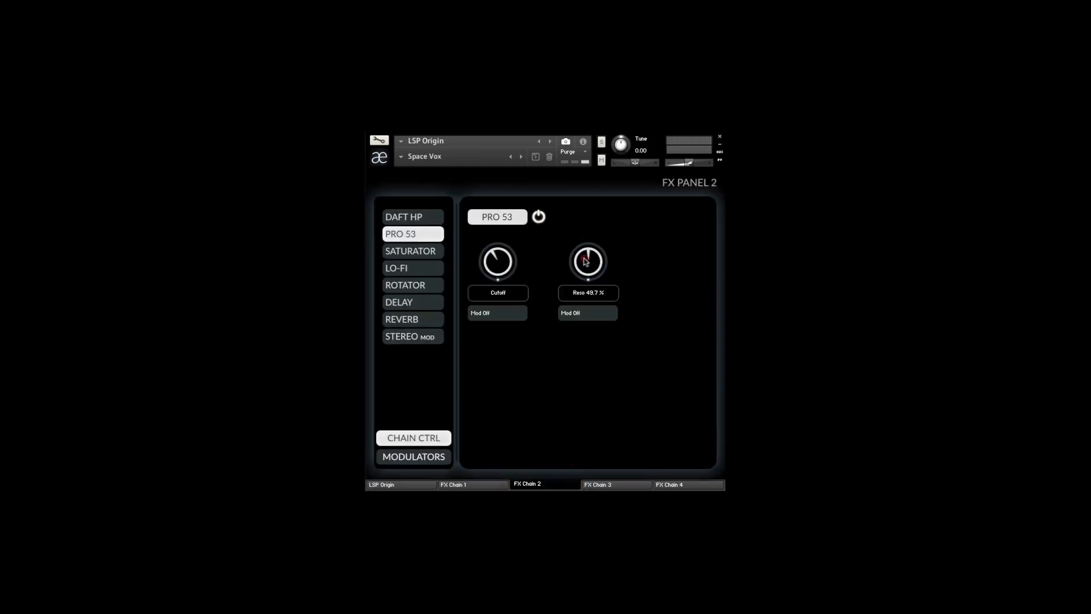
left_click(590, 313)
left_click(594, 430)
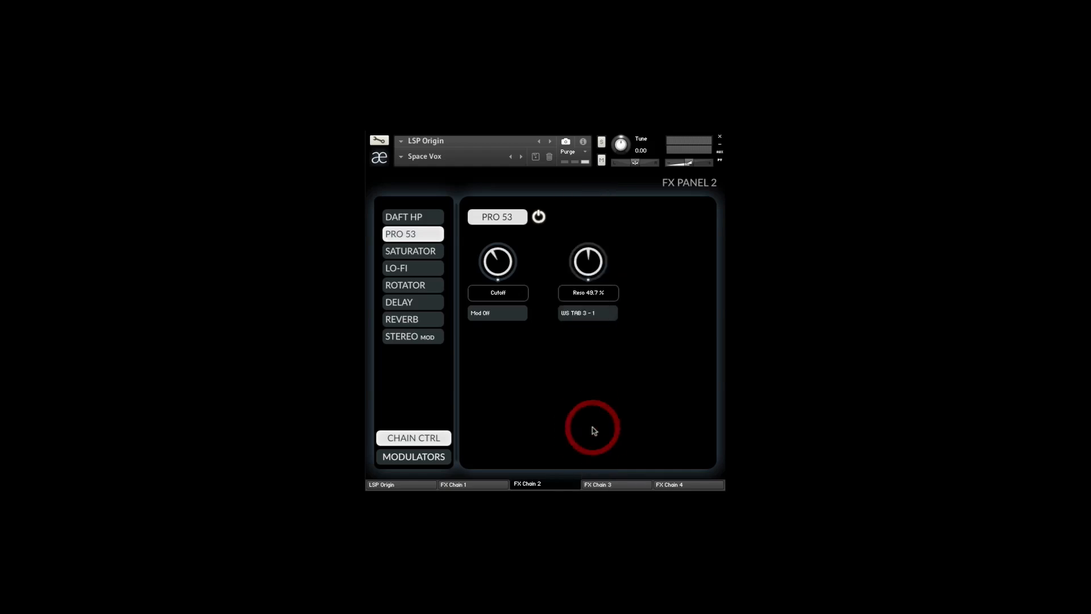
left_click(387, 484)
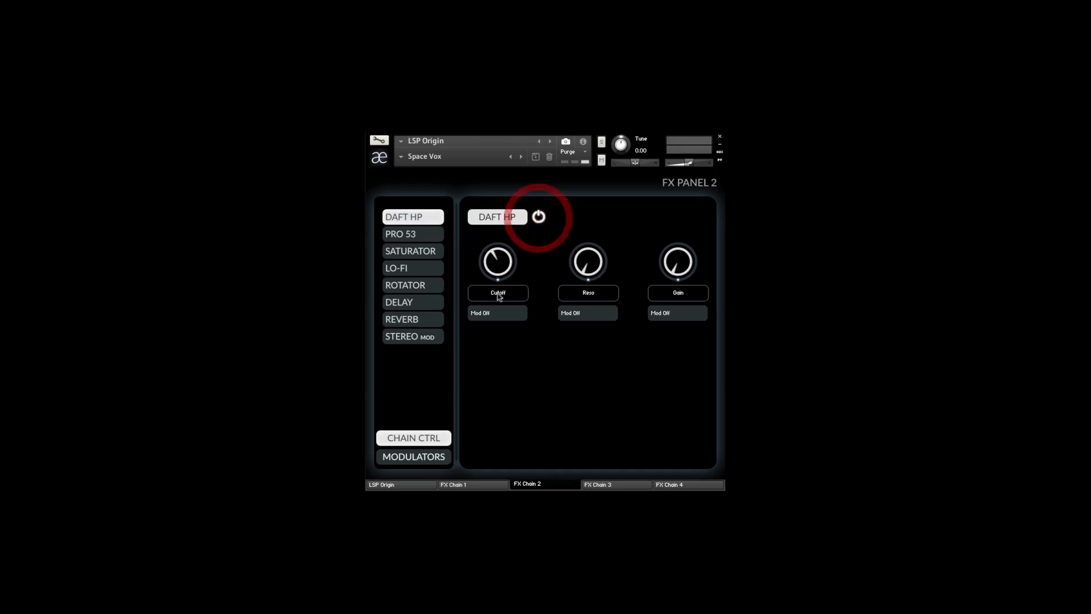
Assign a modulation source to the DAFT HP cutoff in FX chain 2, and draw a freehand wave in the fourth layer's first table
left_click(506, 313)
left_click(507, 433)
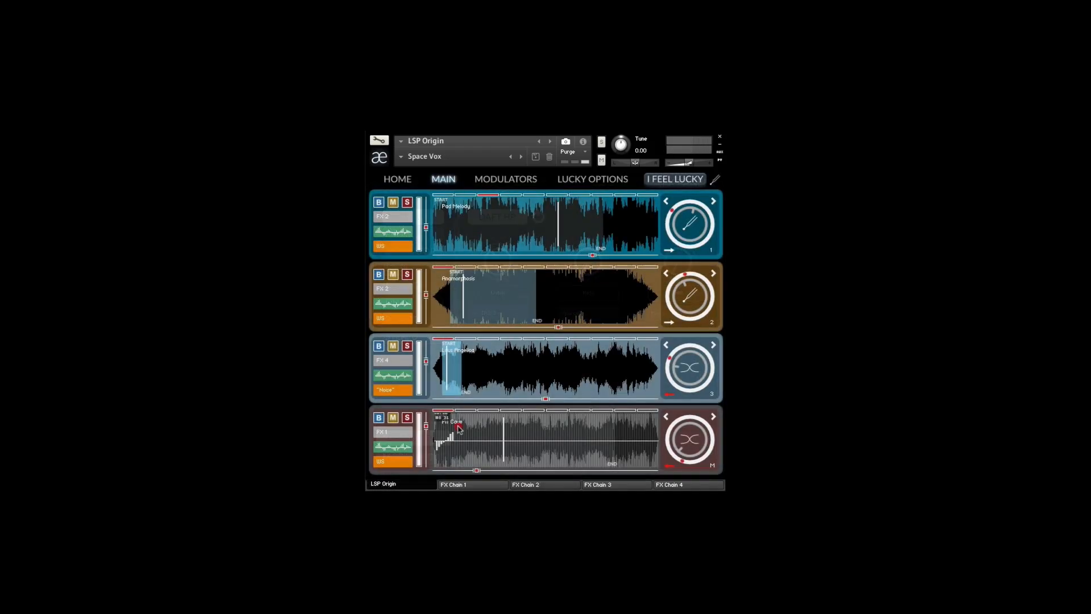
mouse_move(438, 441)
left_mouse_down()
mouse_move(508, 420)
mouse_move(560, 454)
mouse_move(595, 437)
mouse_move(619, 449)
left_mouse_up()
In FX chain 4, assign a modulation source to the phaser's depth
left_click(677, 483)
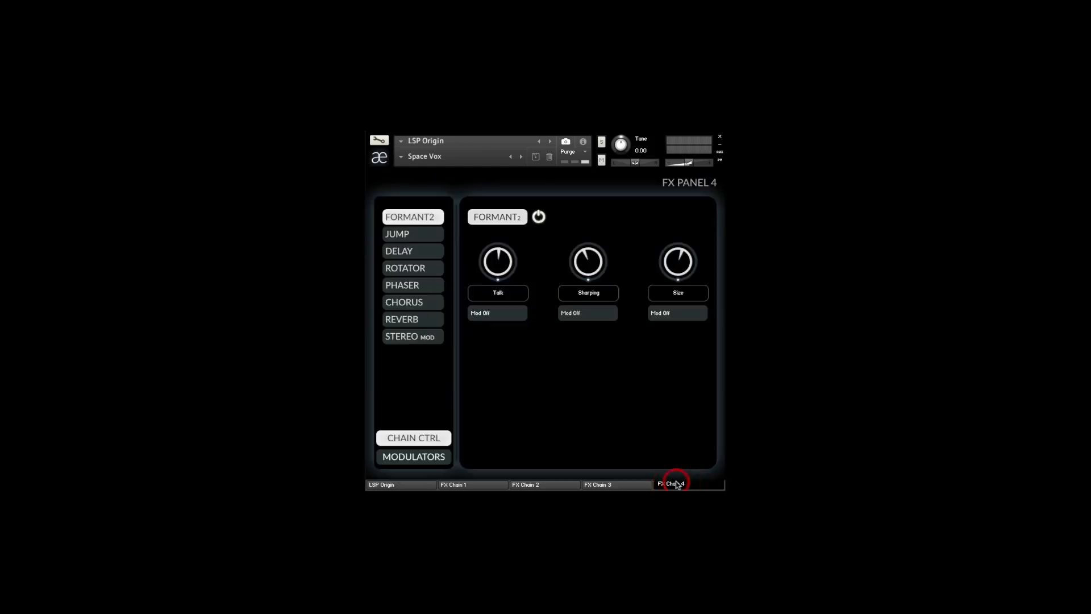
left_click(431, 286)
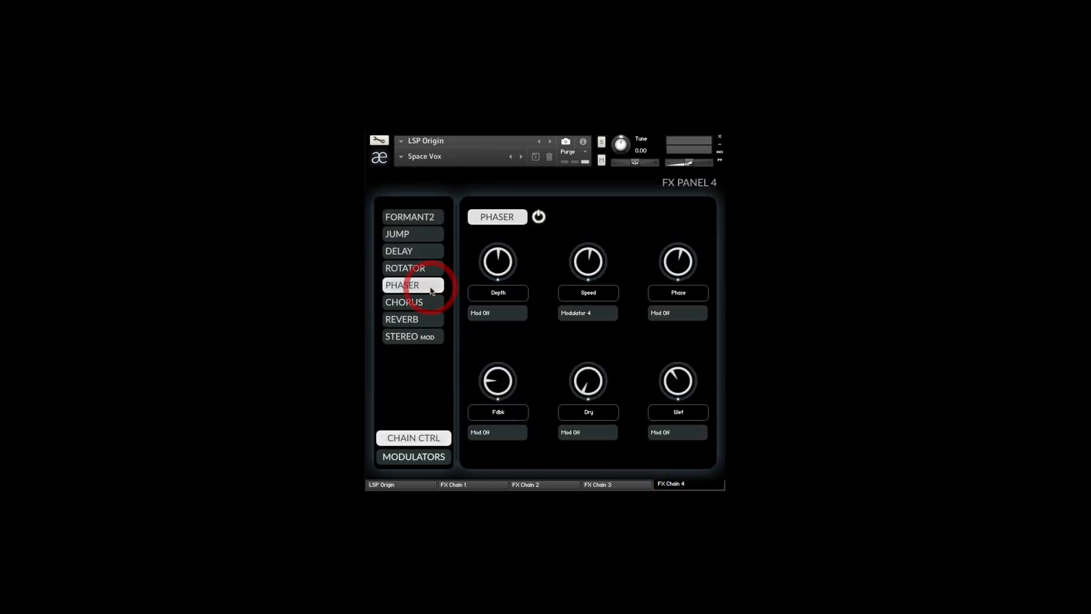
left_click(508, 312)
left_click(489, 527)
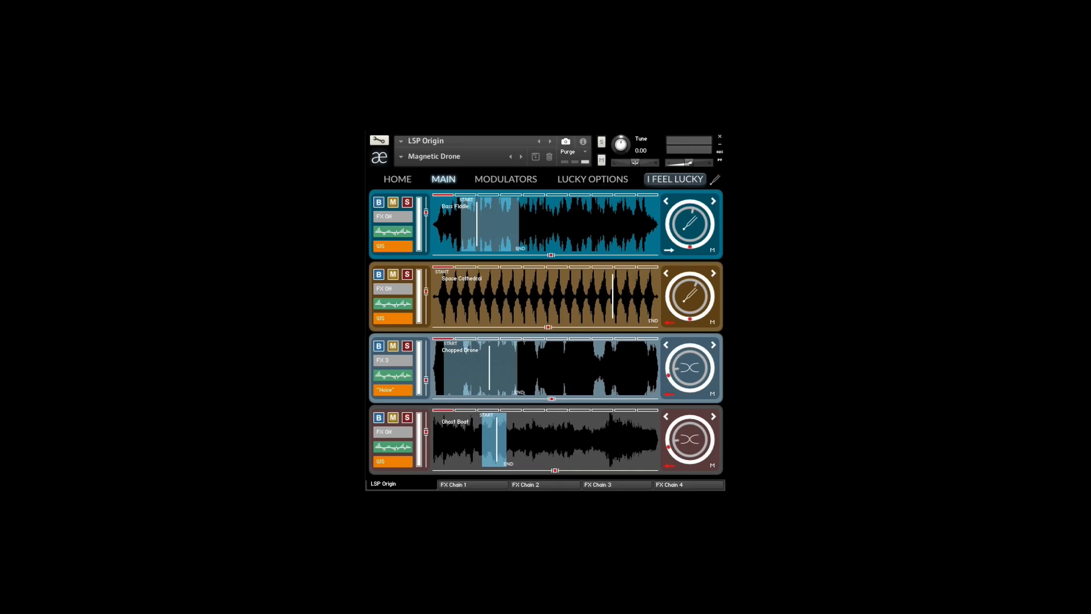
Examine the LFO modulator pages of the Magnetic Drone snapshot, FX chain 1 and FX chain 2, and return to the layers
left_click(517, 180)
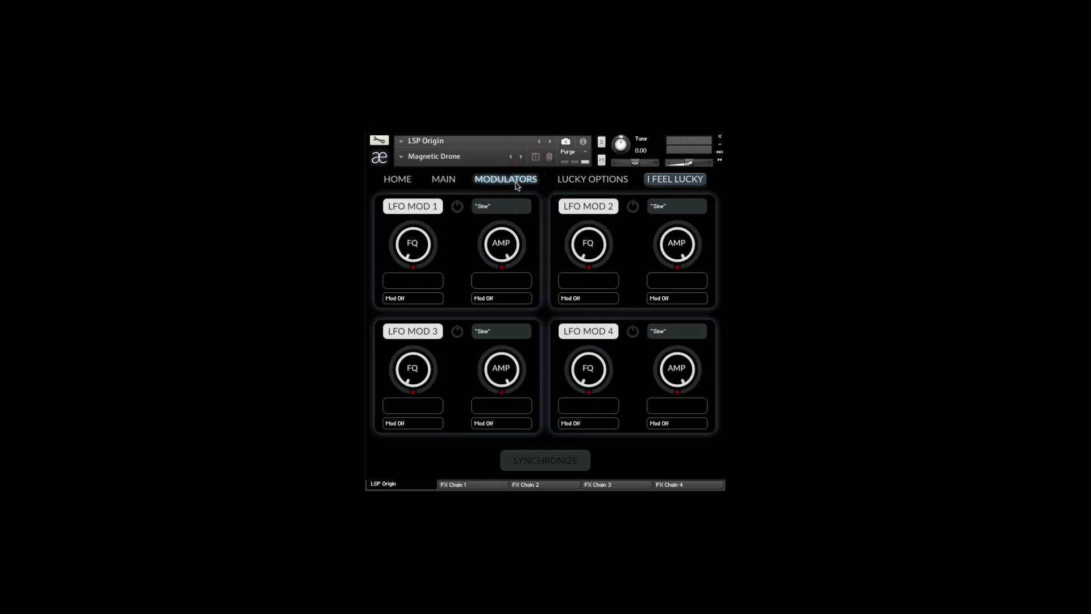
left_click(442, 179)
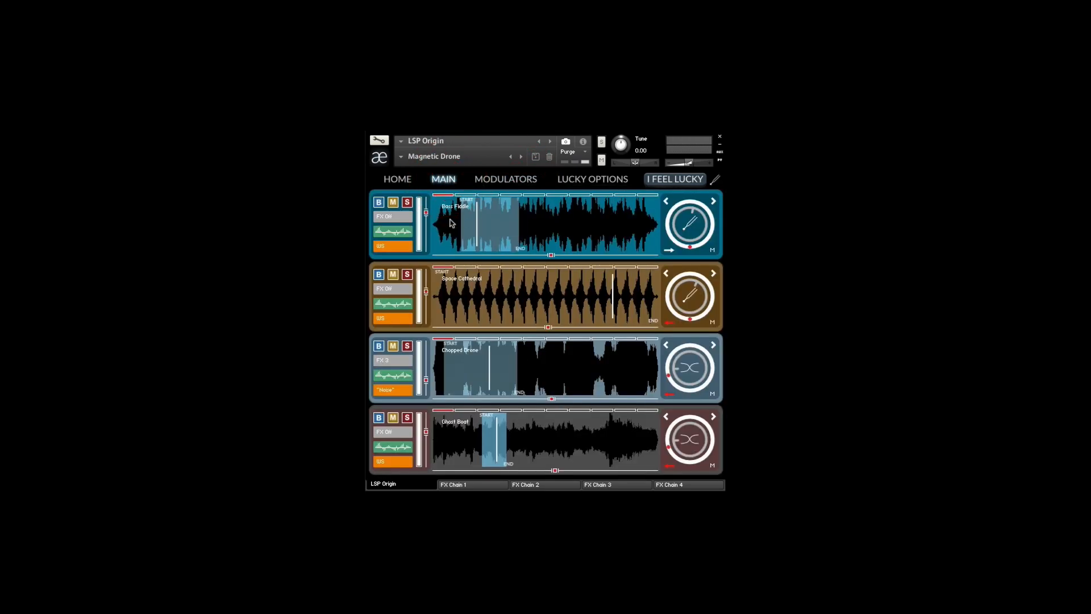
left_click(471, 486)
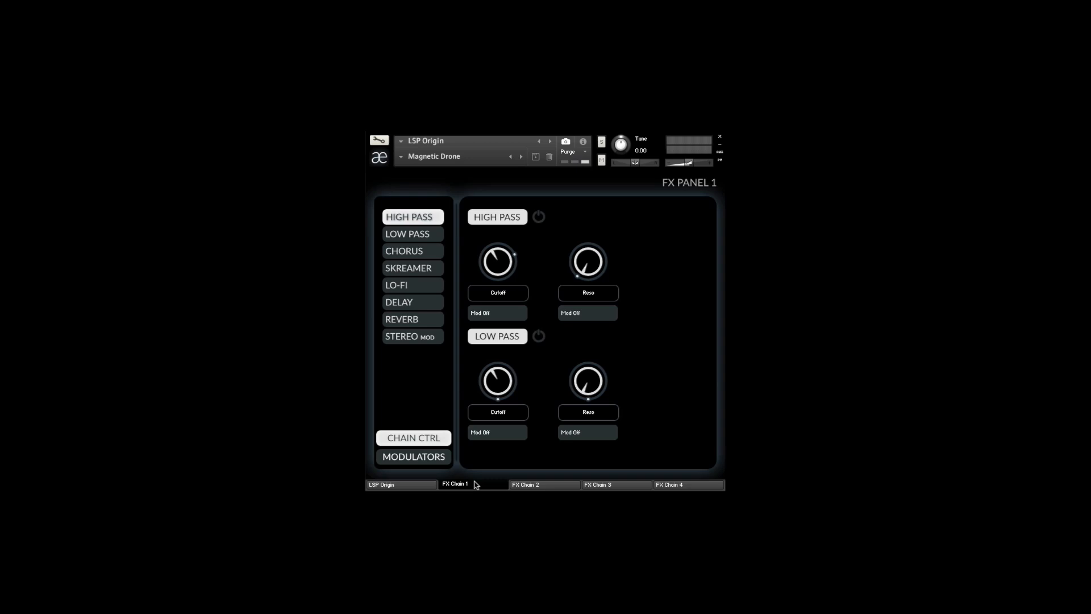
left_click(426, 458)
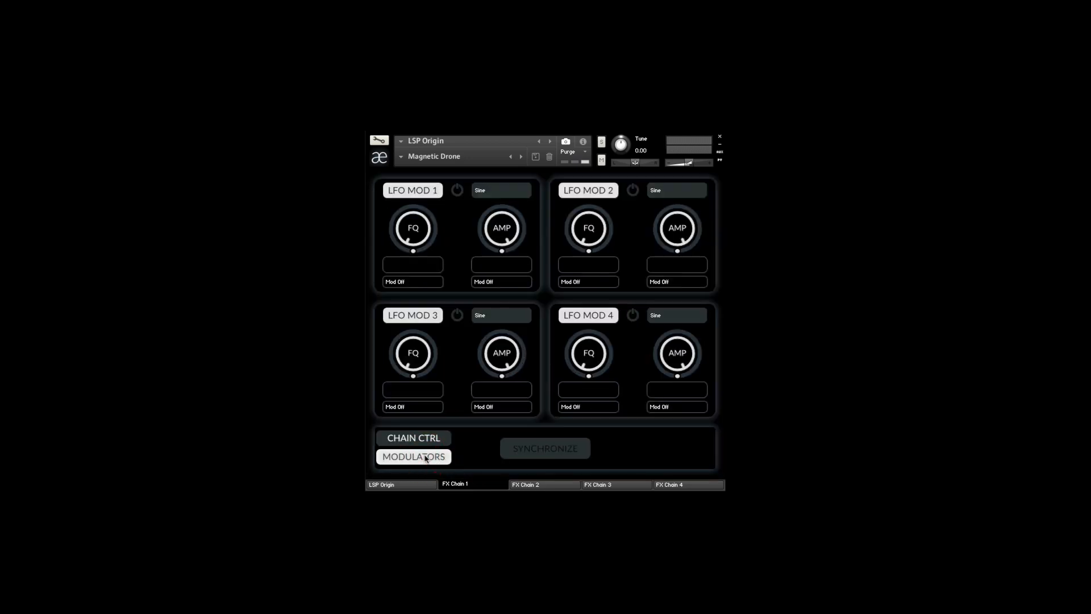
left_click(517, 483)
left_click(439, 458)
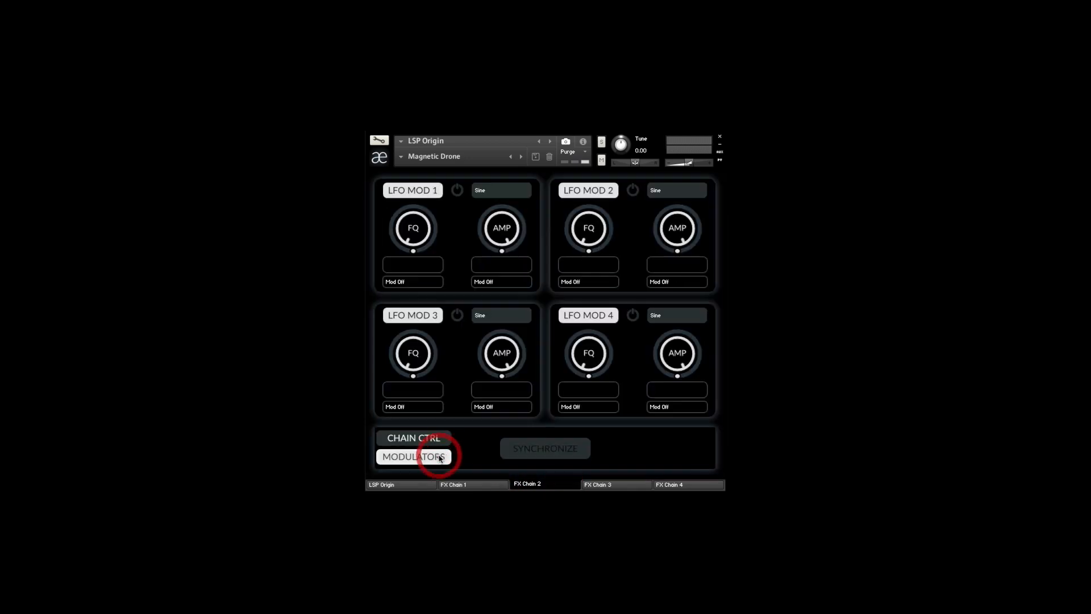
left_click(426, 482)
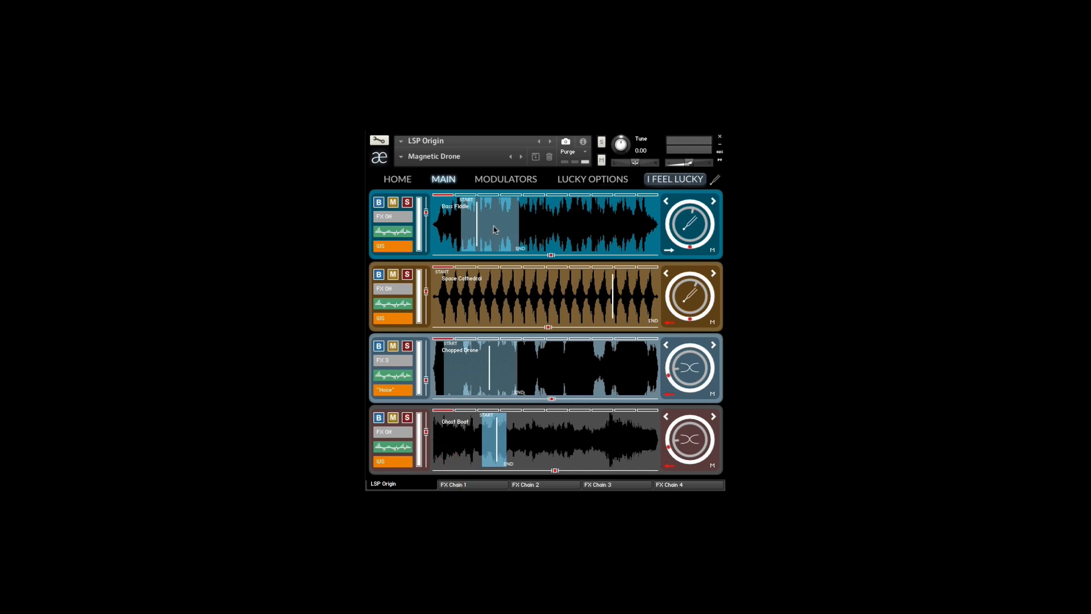
Raise the frequency of the instrument's LFO MOD 1 to about 1.76 Hz and adjust its amplitude
left_click(503, 180)
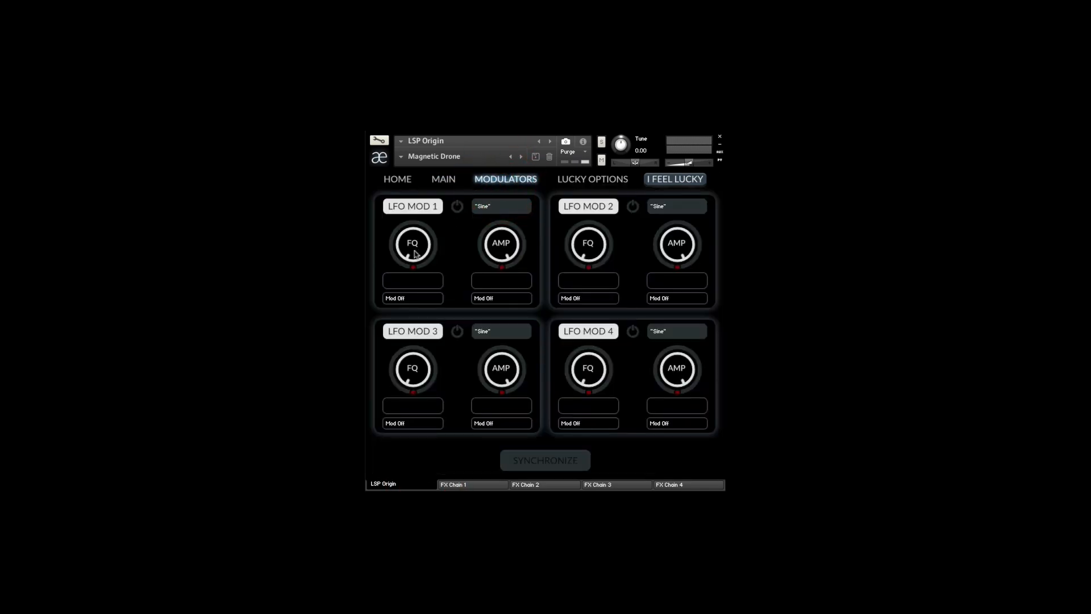
mouse_move(415, 254)
left_mouse_down()
mouse_move(405, 167)
mouse_move(427, 256)
left_mouse_up()
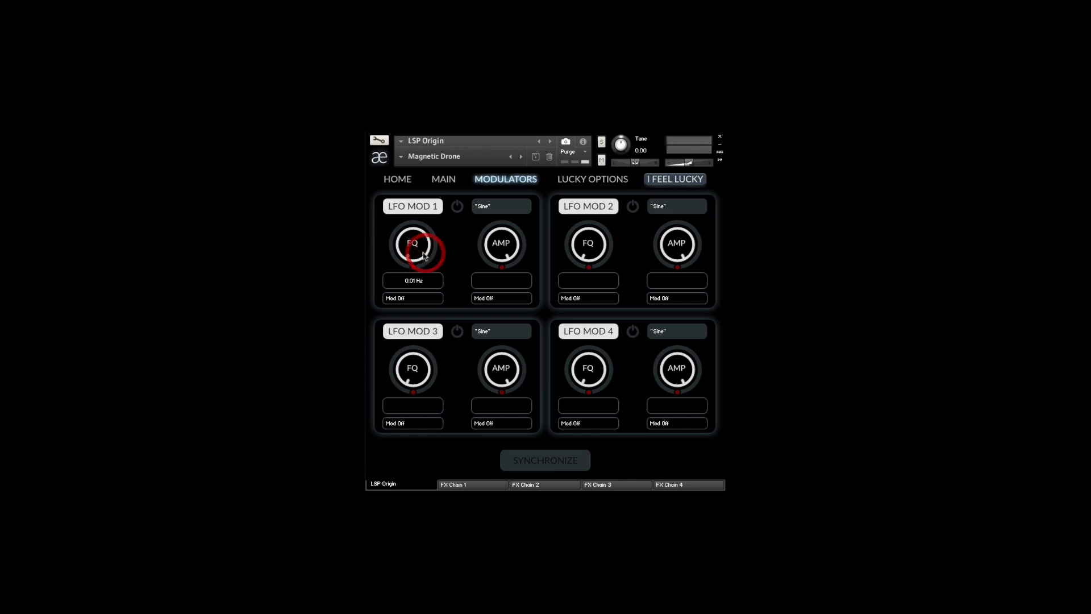
left_click_drag(414, 247, 413, 237)
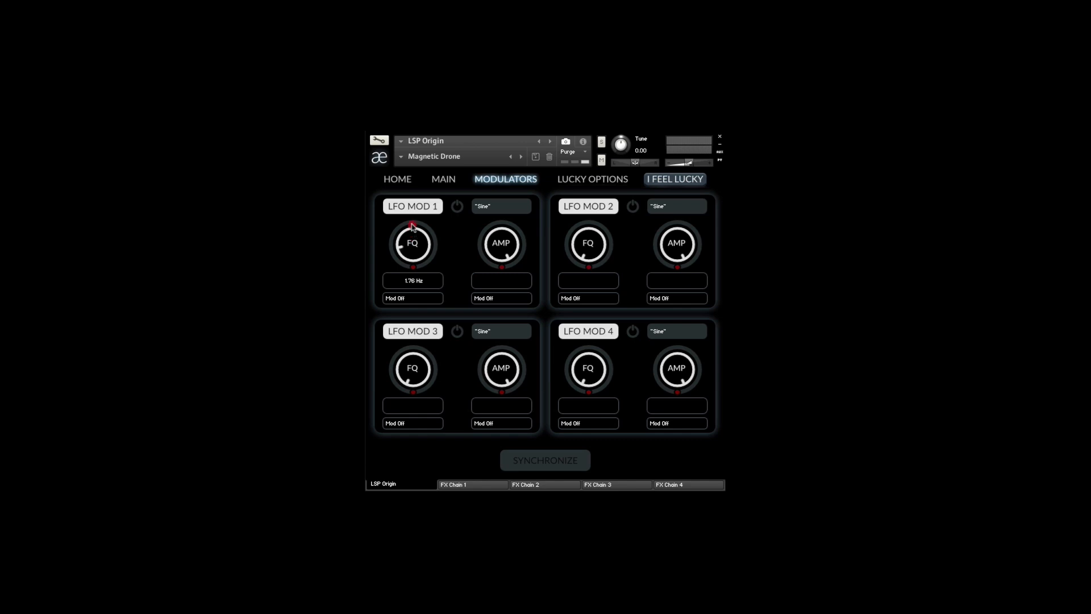
mouse_move(503, 248)
left_mouse_down()
mouse_move(503, 227)
mouse_move(514, 321)
mouse_move(496, 250)
left_mouse_up()
left_click_drag(501, 244, 501, 312)
Assign modulation source 41 to the first layer's dial and switch on LFO MOD 1, returning to the layers
left_click(445, 183)
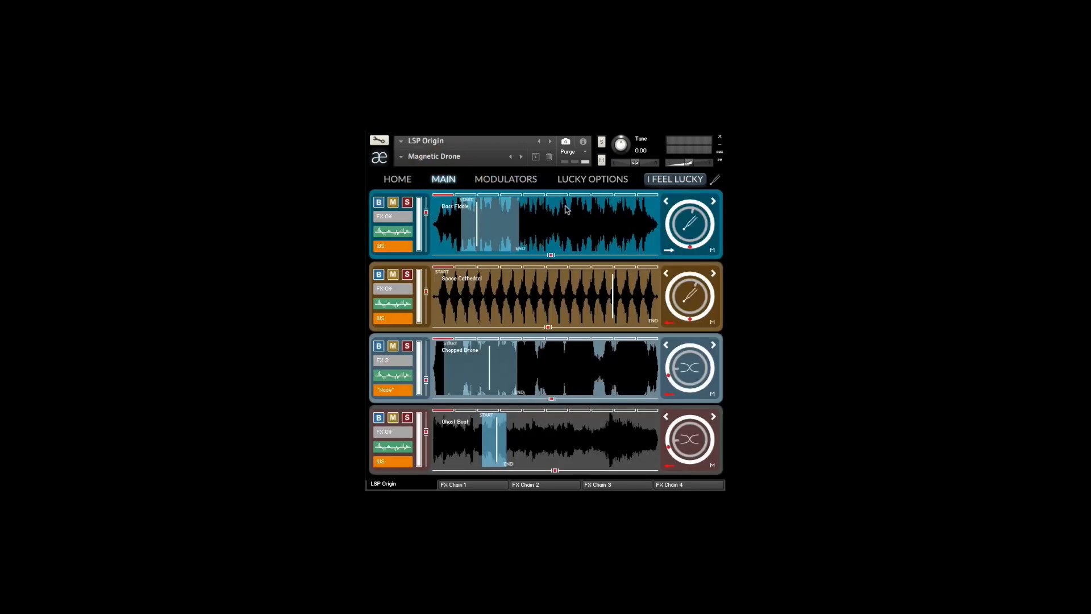
left_click(713, 252)
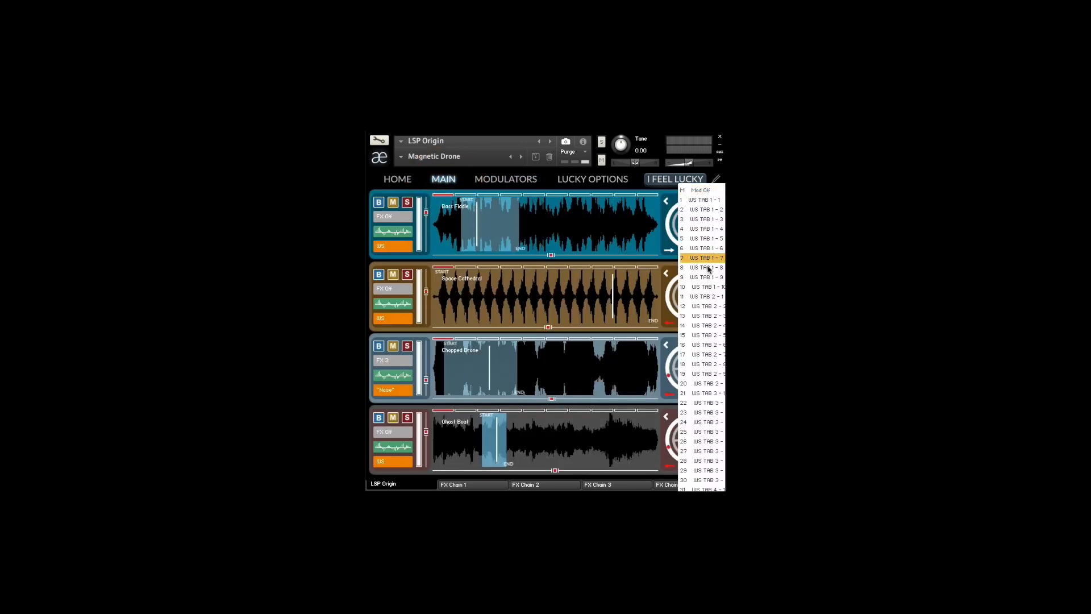
left_click(710, 425)
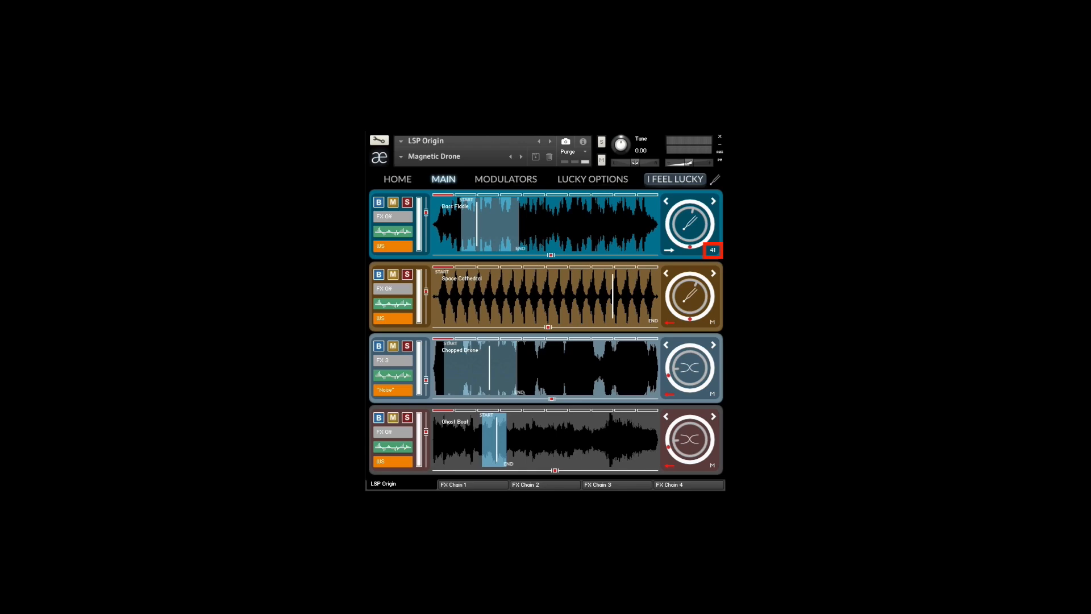
left_click(489, 180)
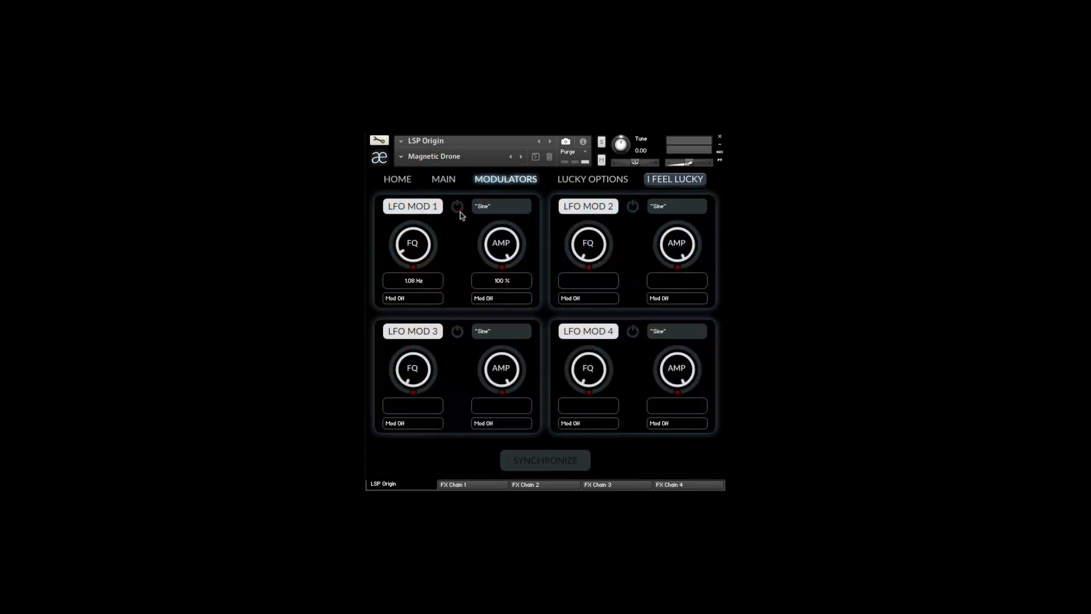
left_click(457, 206)
left_click(449, 180)
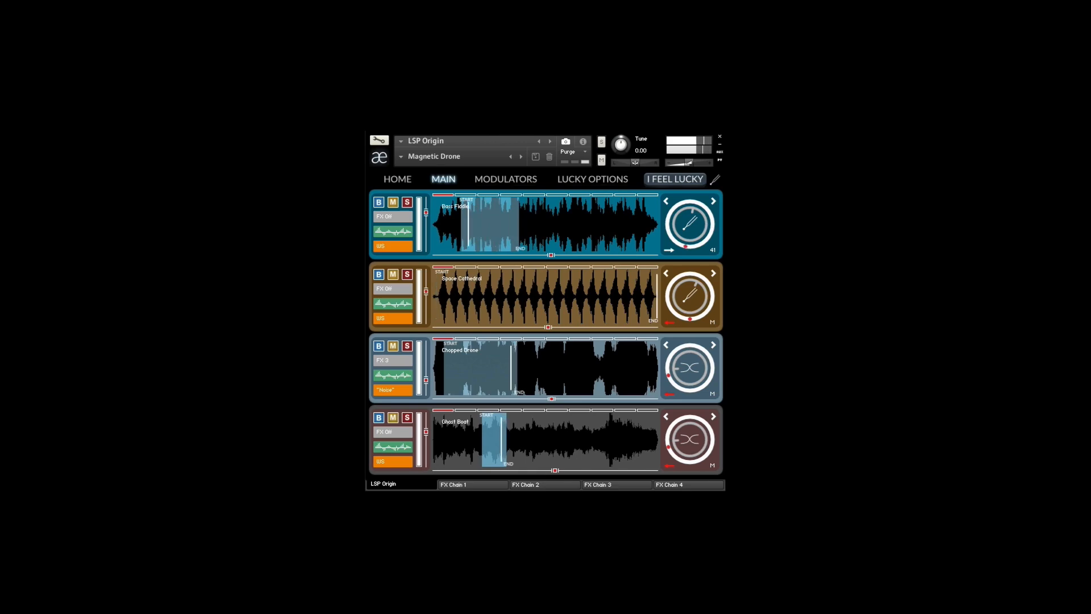
Try LFO MOD 1 on the first layer at 7.74 Hz and with other waveforms, including Reverse Saw, Saw and Gauss
left_click(505, 179)
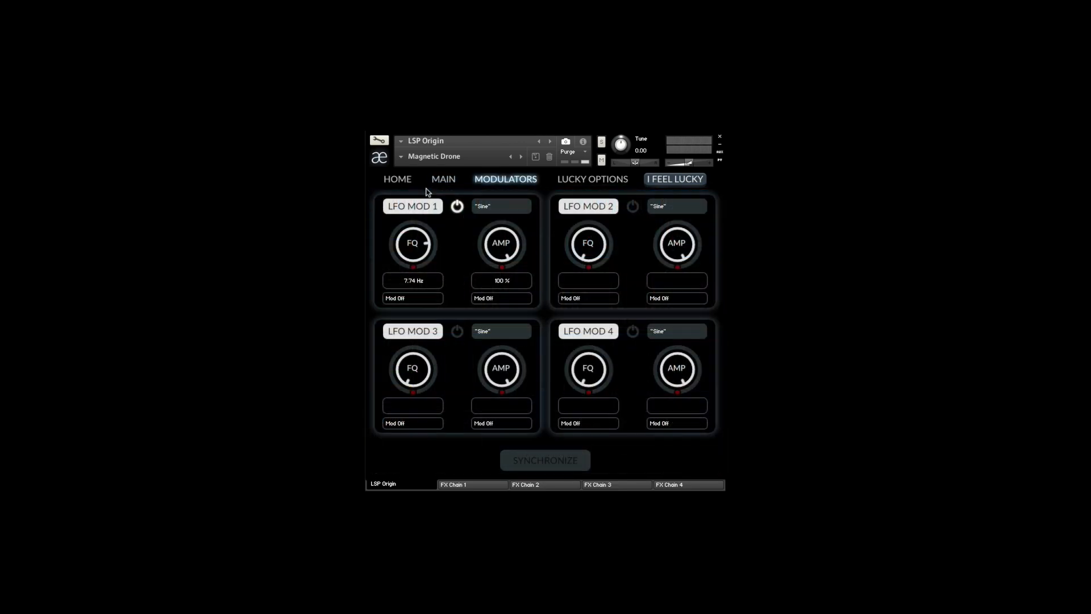
left_click(442, 180)
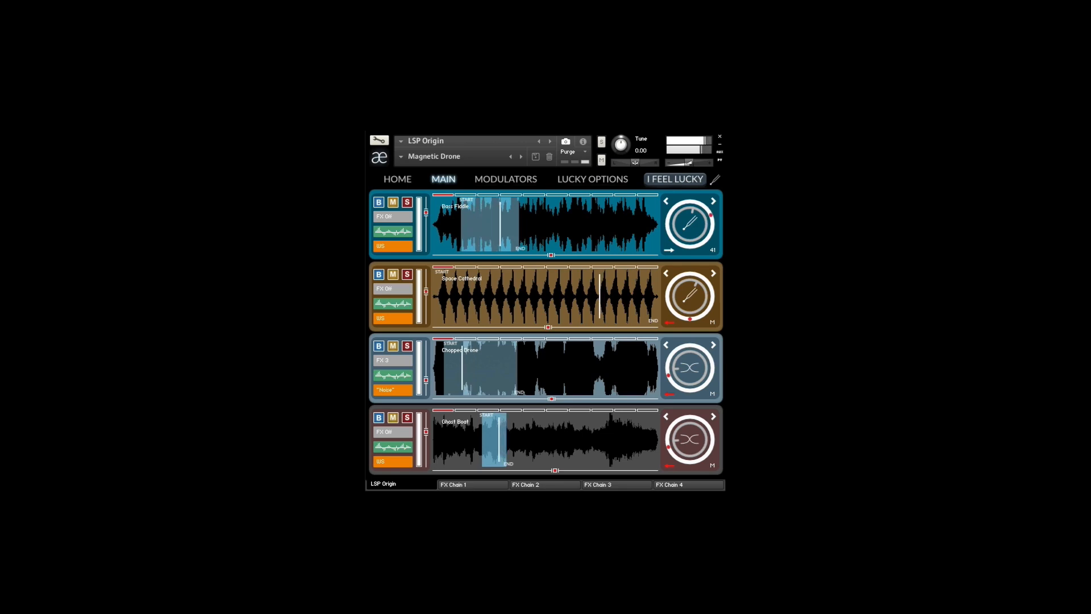
left_click(505, 179)
left_click(487, 206)
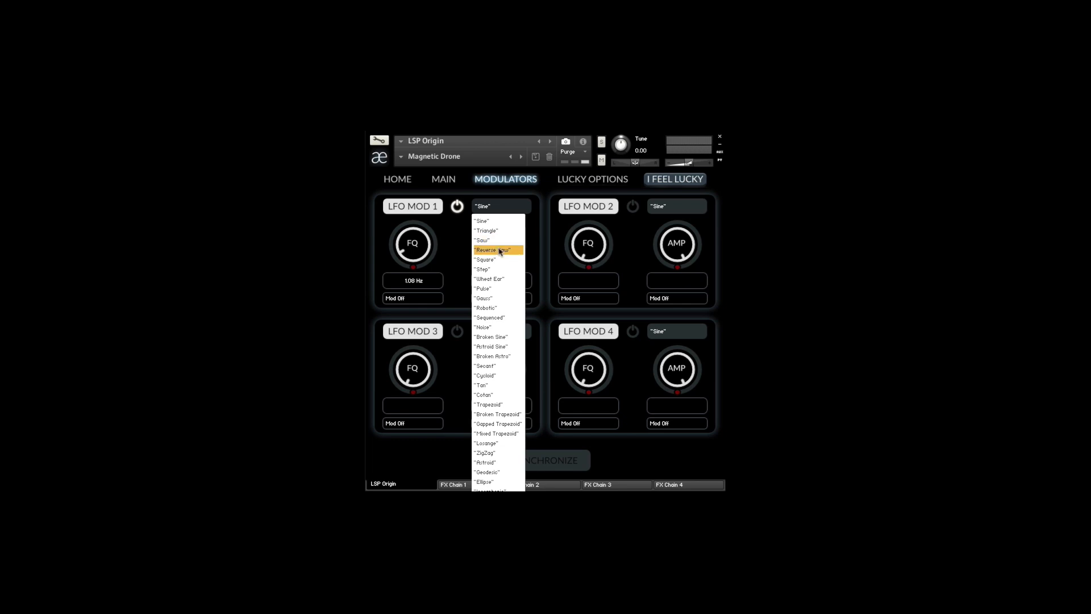
left_click(500, 250)
left_click(443, 179)
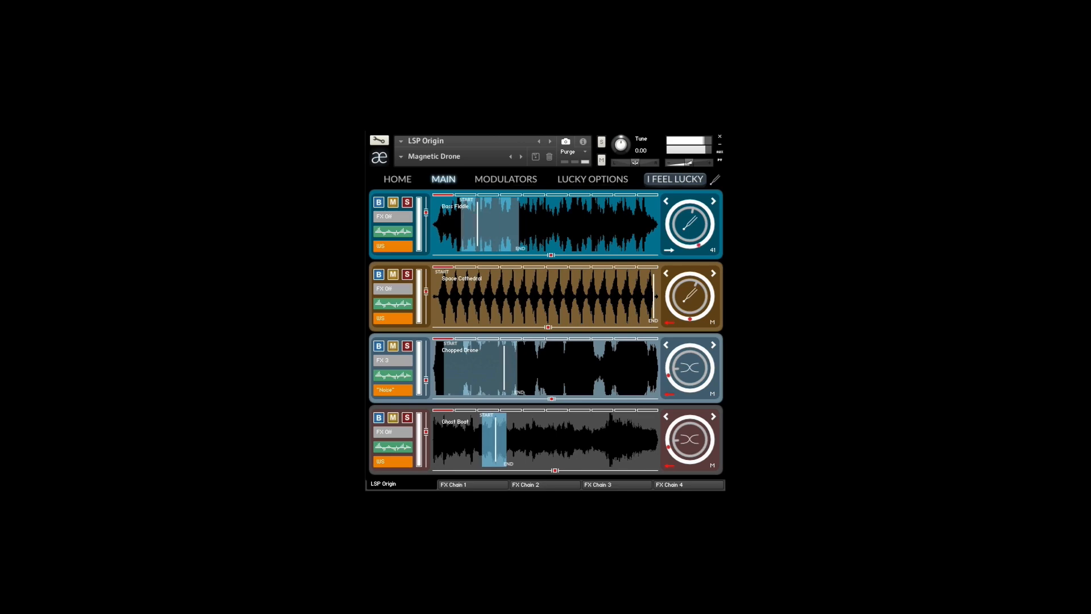
left_click(505, 179)
left_click(487, 206)
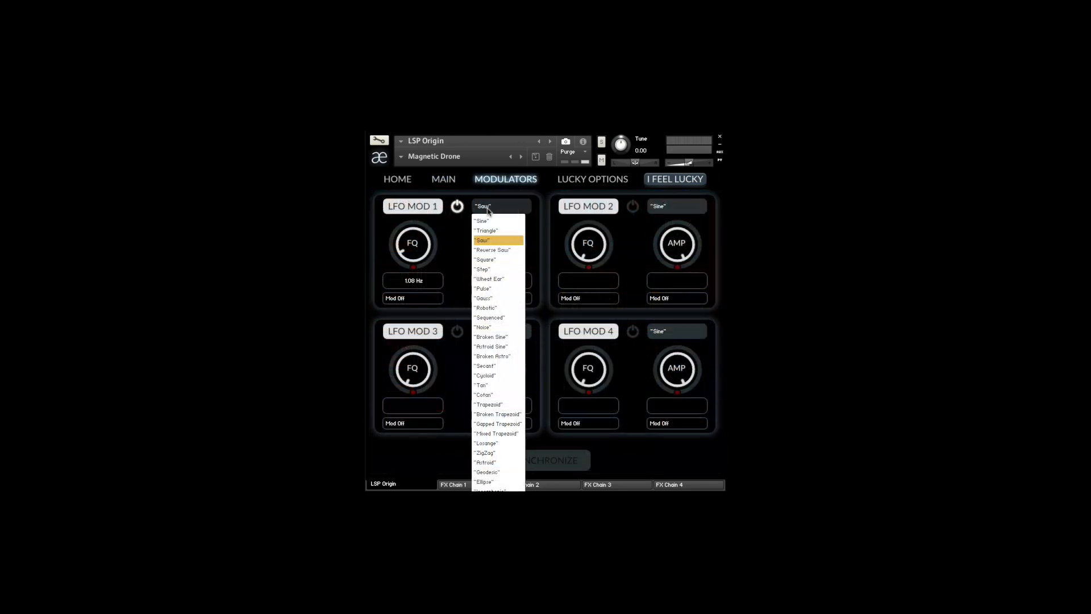
left_click(482, 299)
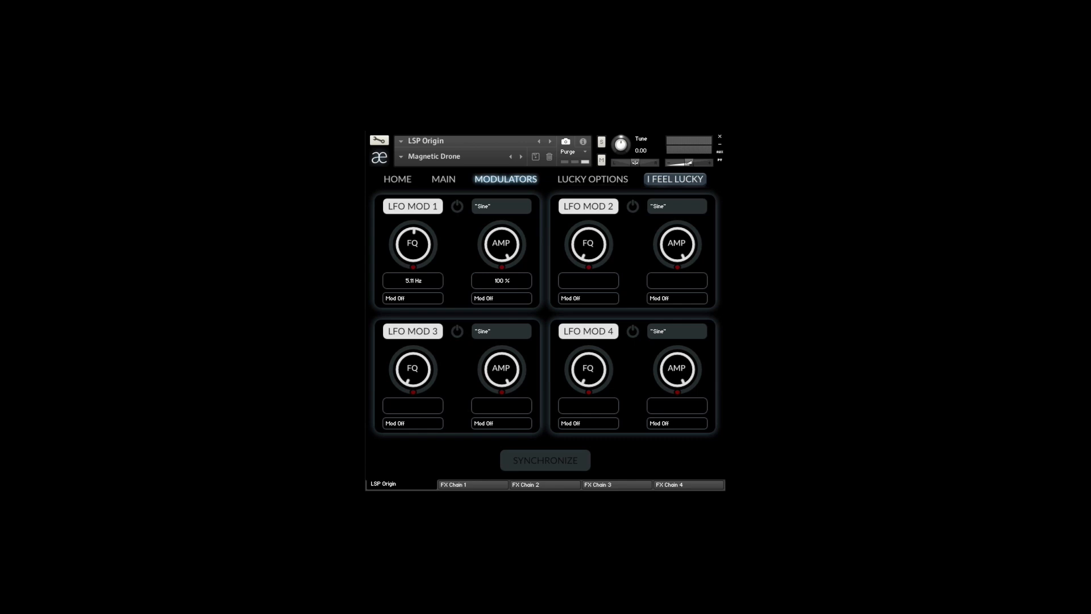
Assign Modulator 2 to LFO MOD 1's frequency, and switch on LFO MOD 2 as a Reverse Saw at 1.16 Hz with 39% amplitude
left_click(428, 299)
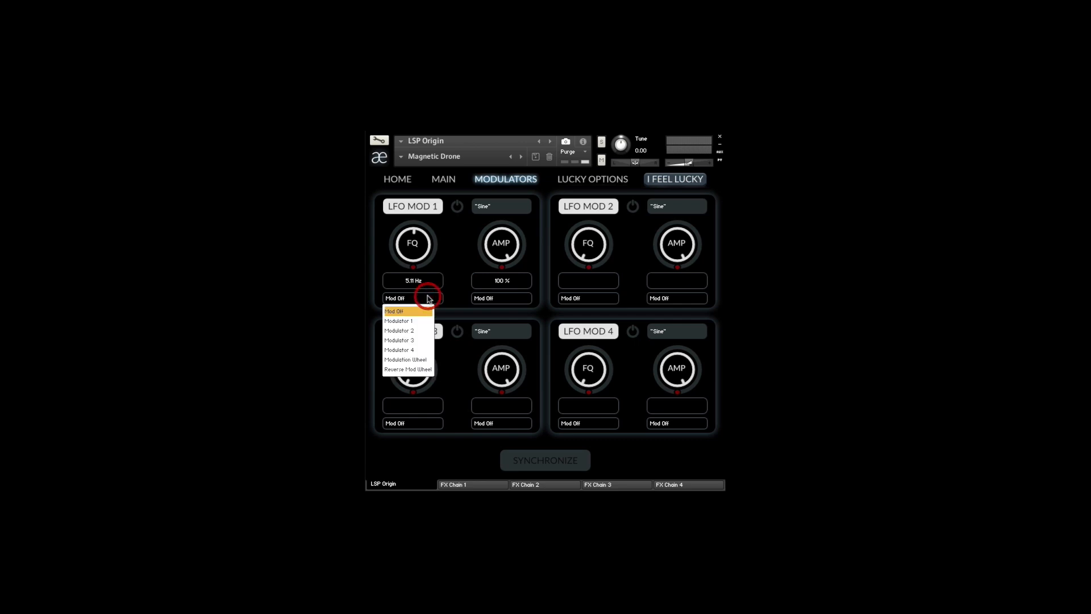
left_click(421, 330)
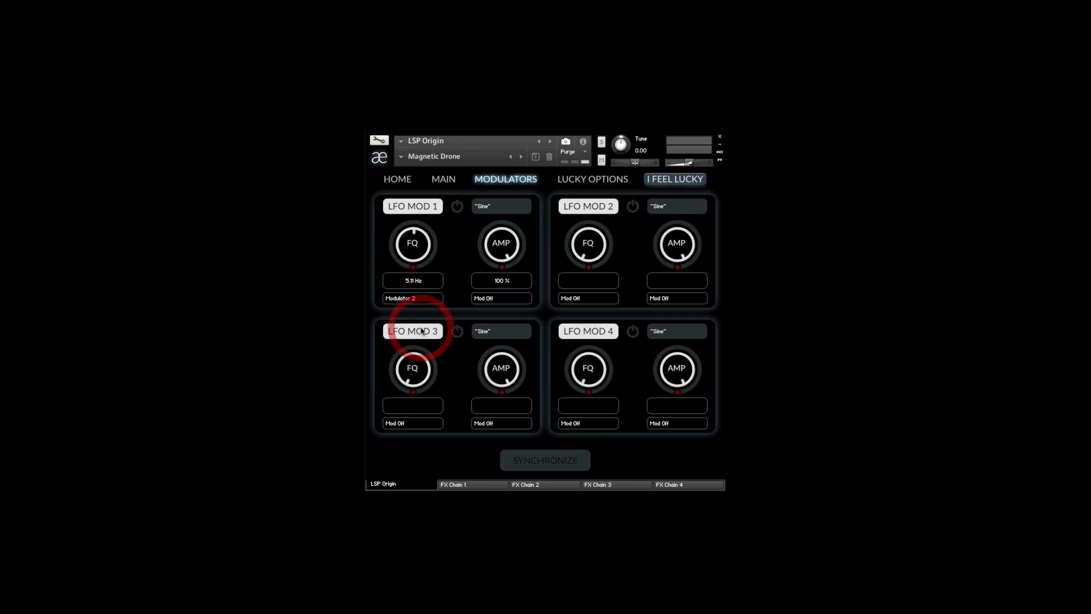
left_click(654, 208)
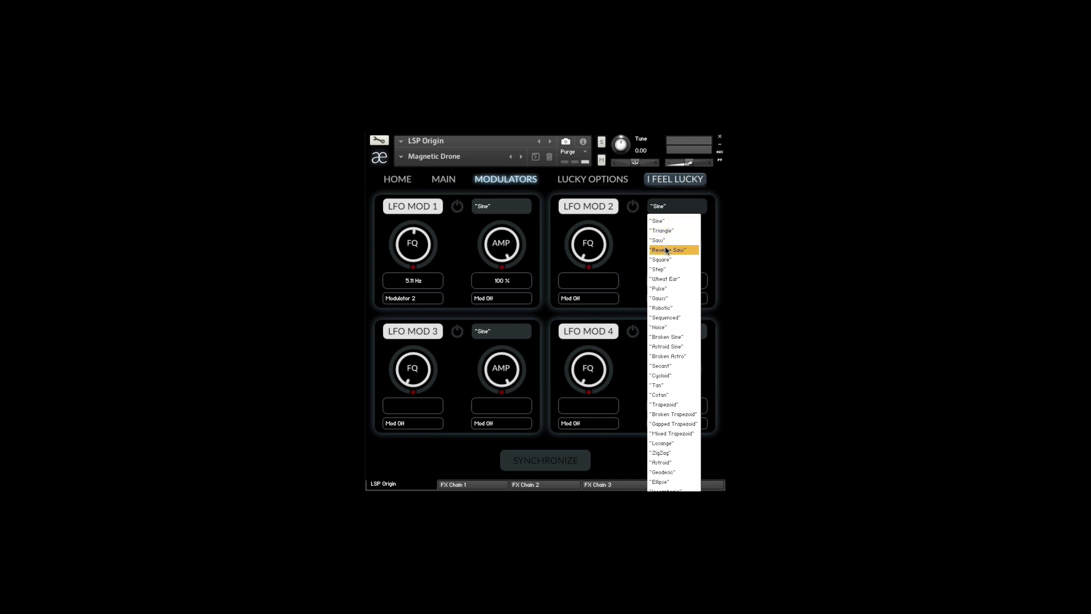
left_click(666, 250)
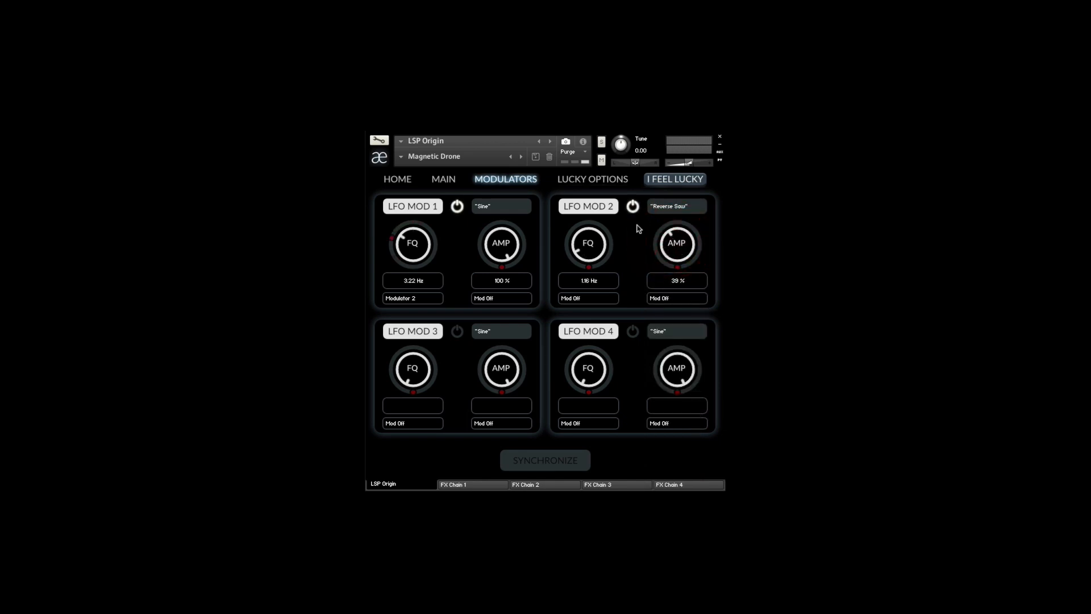
left_click(452, 180)
Assign Modulator 3 to LFO MOD 1's amplitude and Modulator 4 to LFO MOD 2's frequency, setting LFO 3 to Broken Sine and LFO 4 to Astroid Sine
left_click(502, 299)
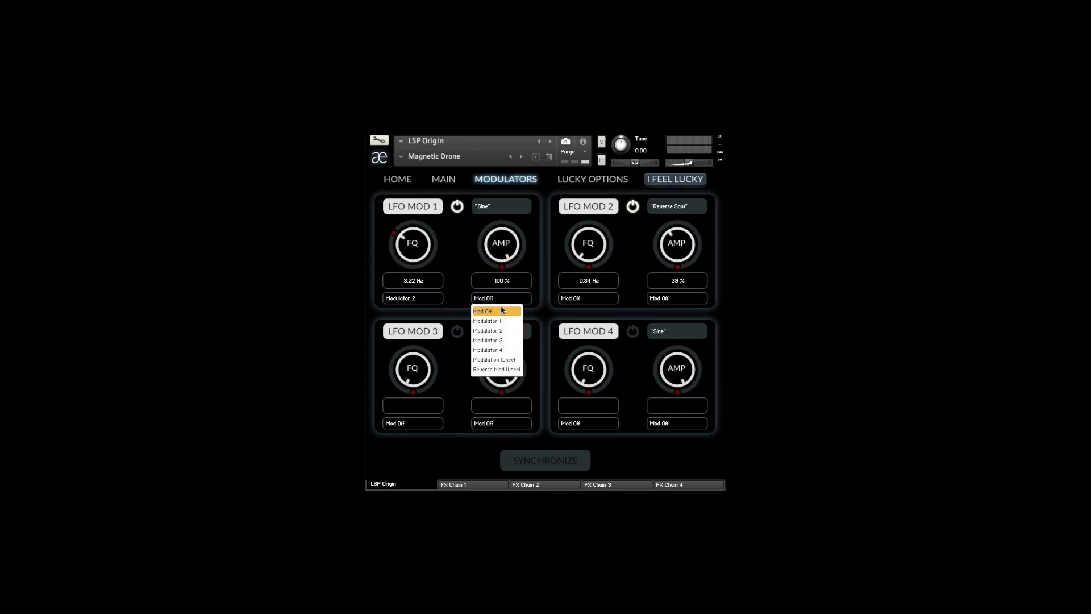
left_click(504, 340)
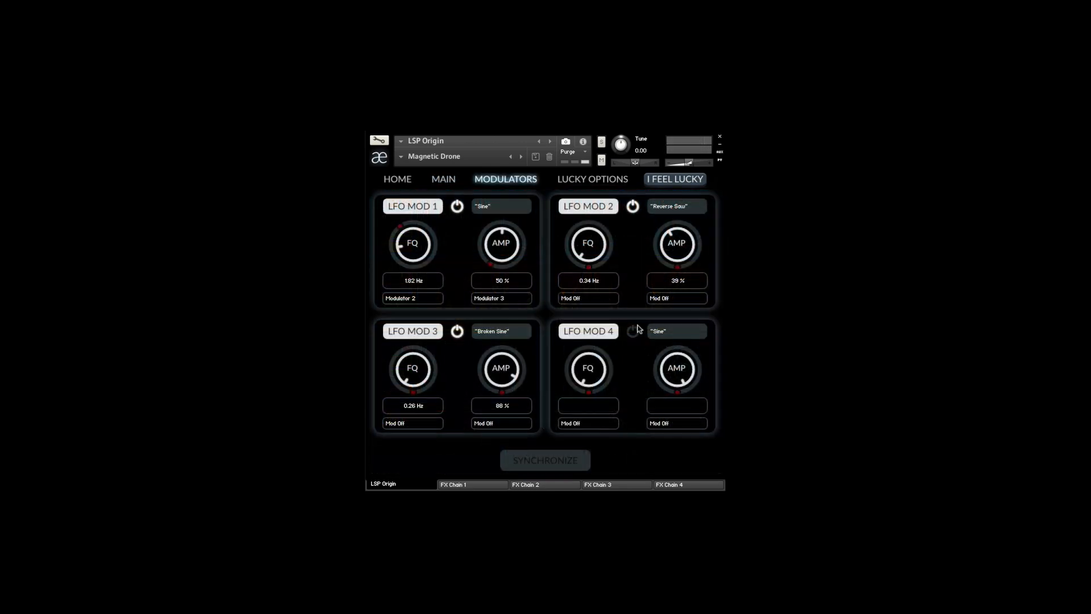
left_click(607, 299)
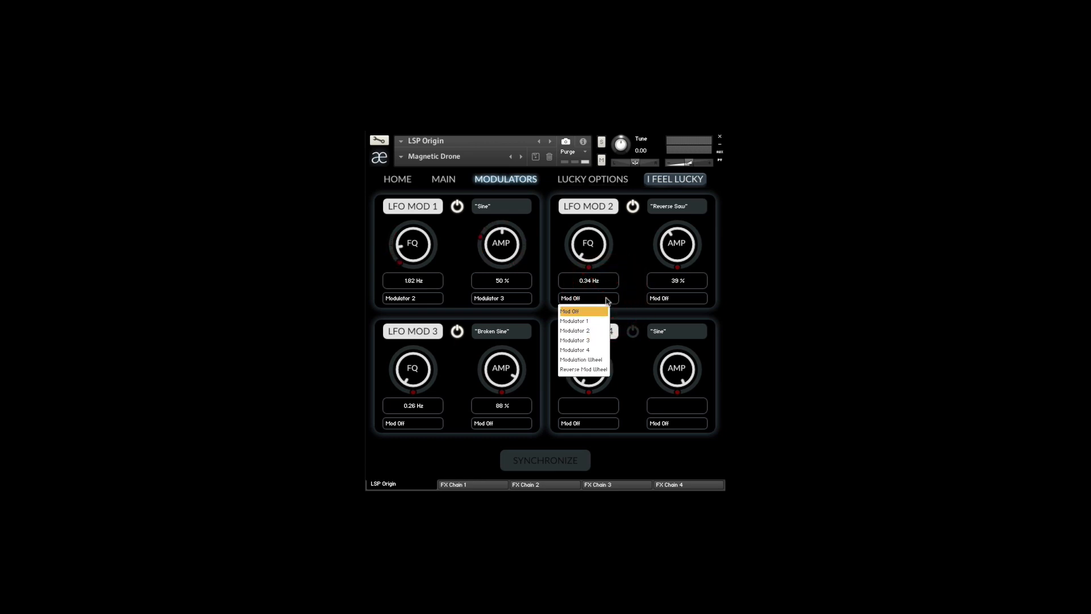
left_click(599, 350)
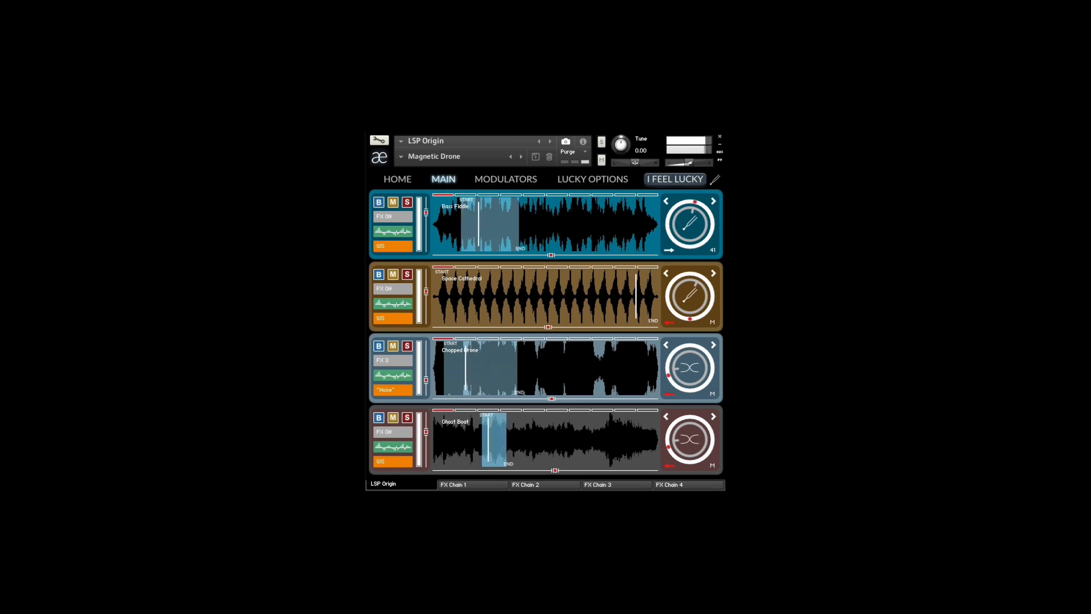
Modulate LFO MOD 4 by assigning Modulator 1 to its frequency and Modulator 2 to its amplitude
left_click(508, 183)
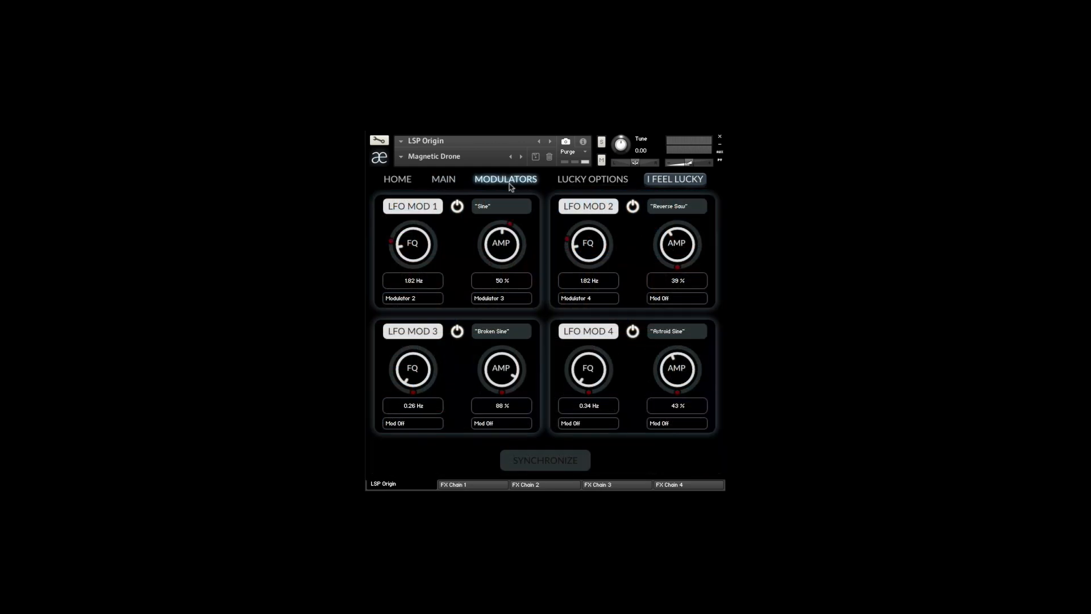
left_click(597, 425)
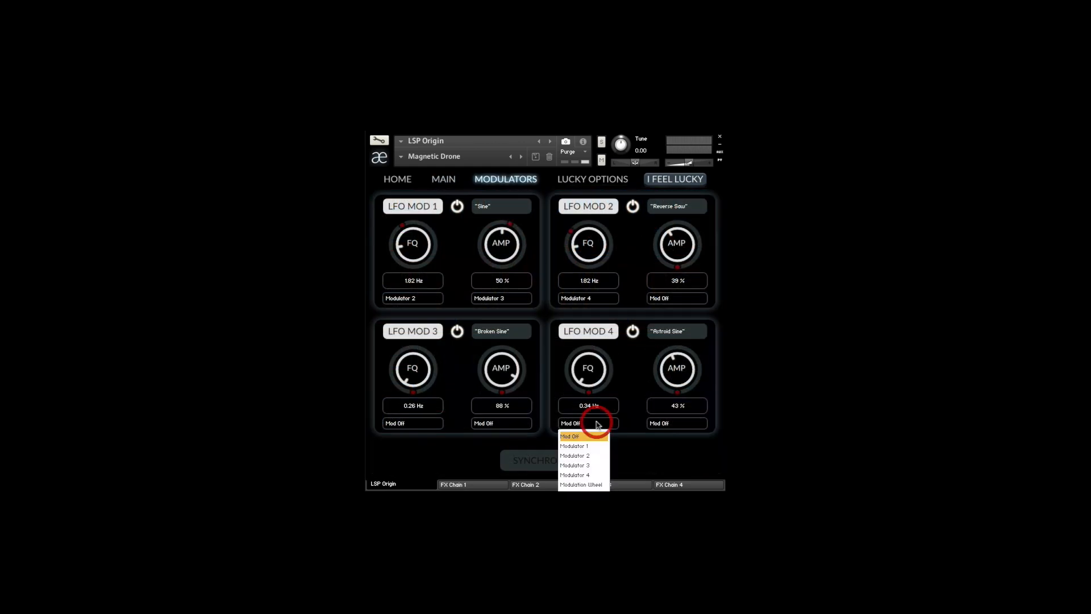
left_click(594, 444)
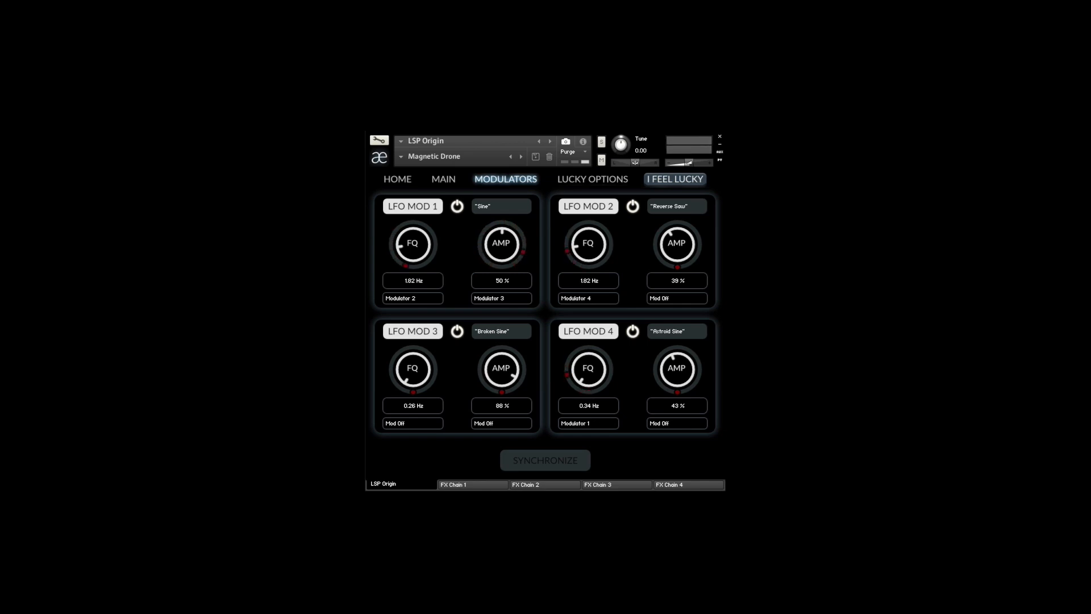
left_click(676, 424)
left_click(672, 456)
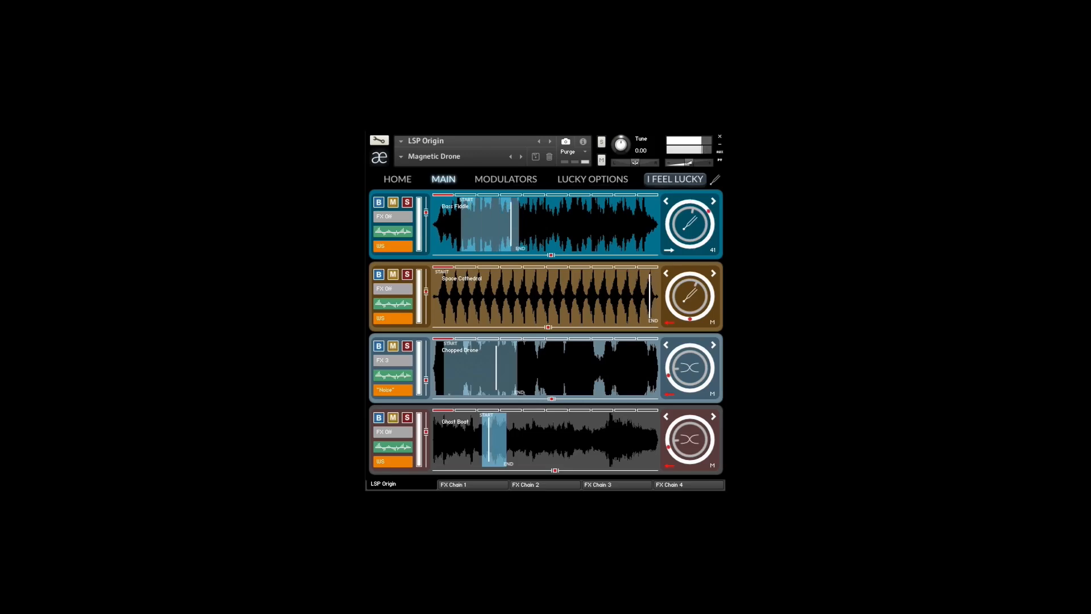
Assign Modulator 3 to both the frequency and the amplitude of LFO MOD 3, and synchronize the LFOs
left_click(505, 181)
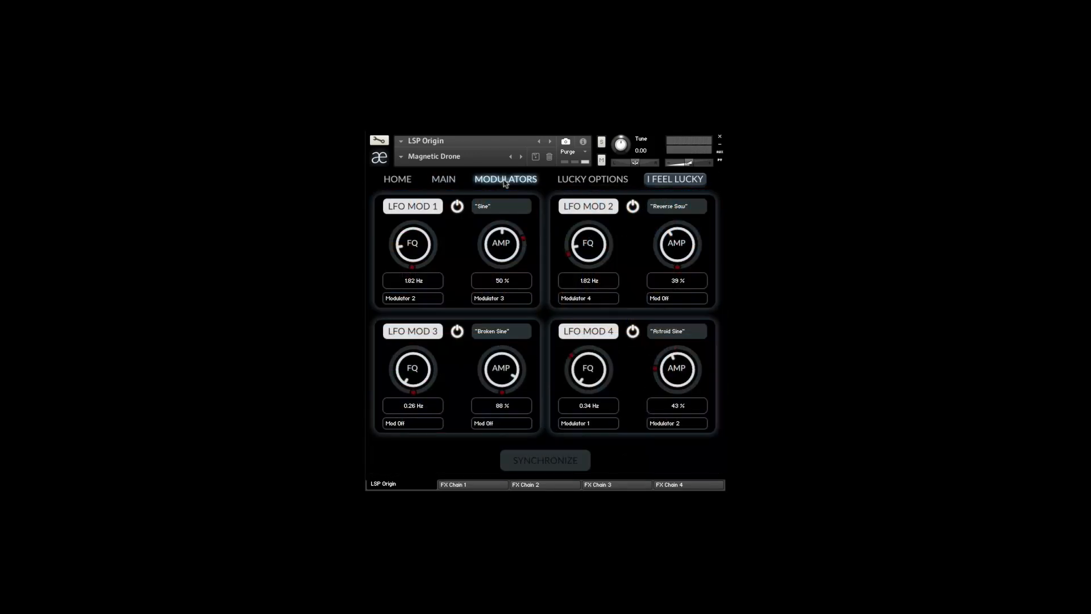
left_click(427, 424)
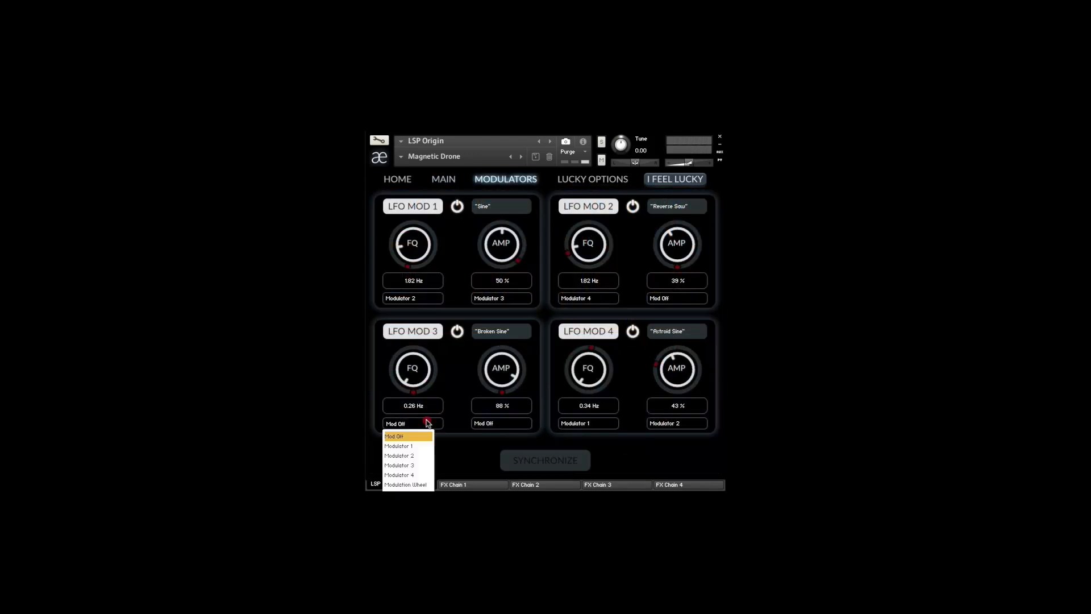
left_click(421, 465)
left_click(492, 424)
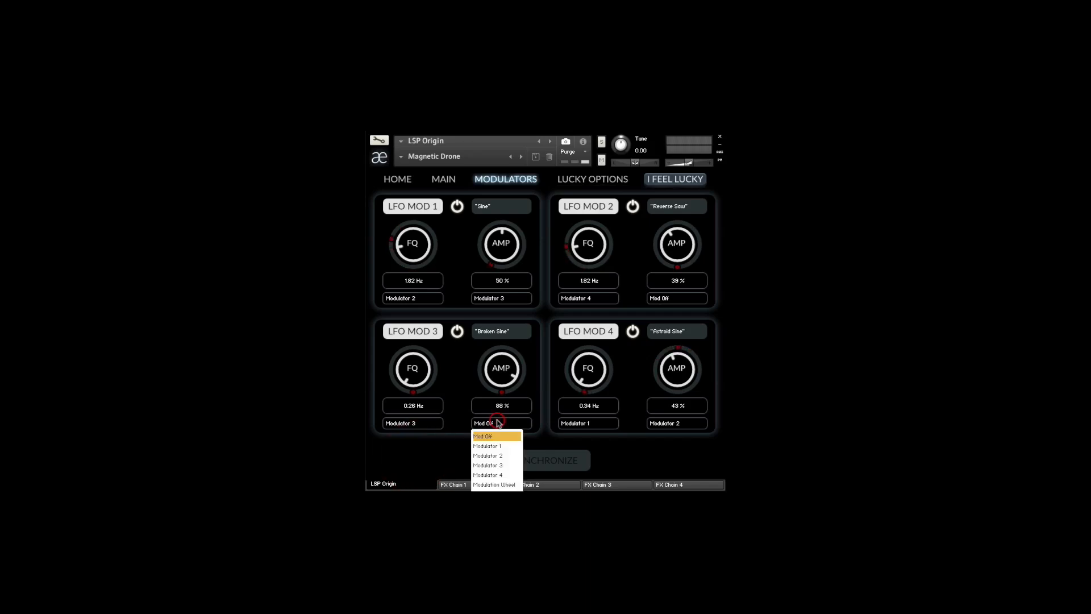
left_click(499, 461)
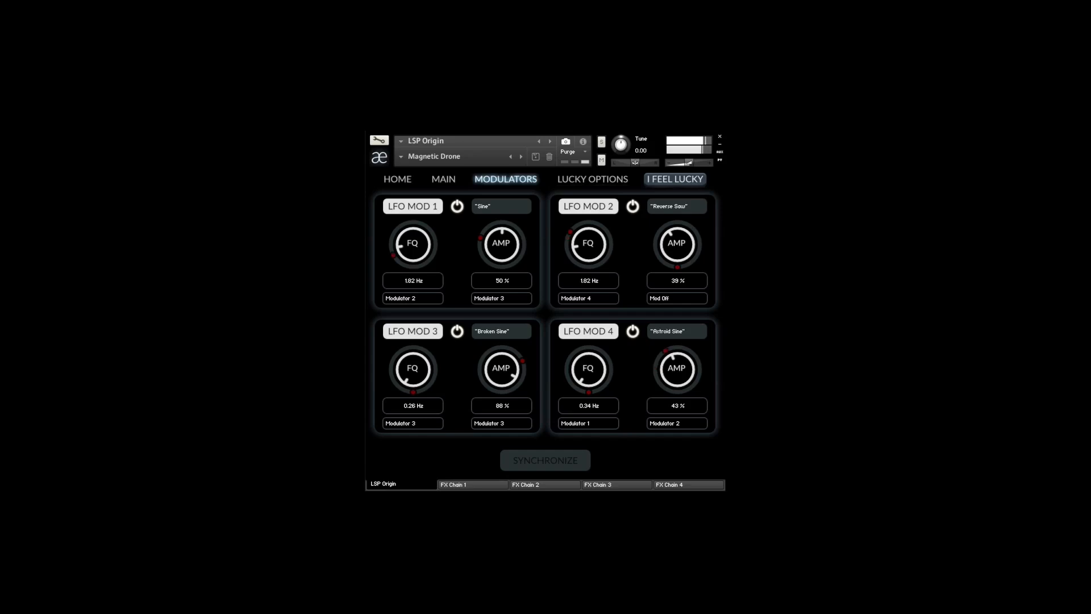
left_click(546, 461)
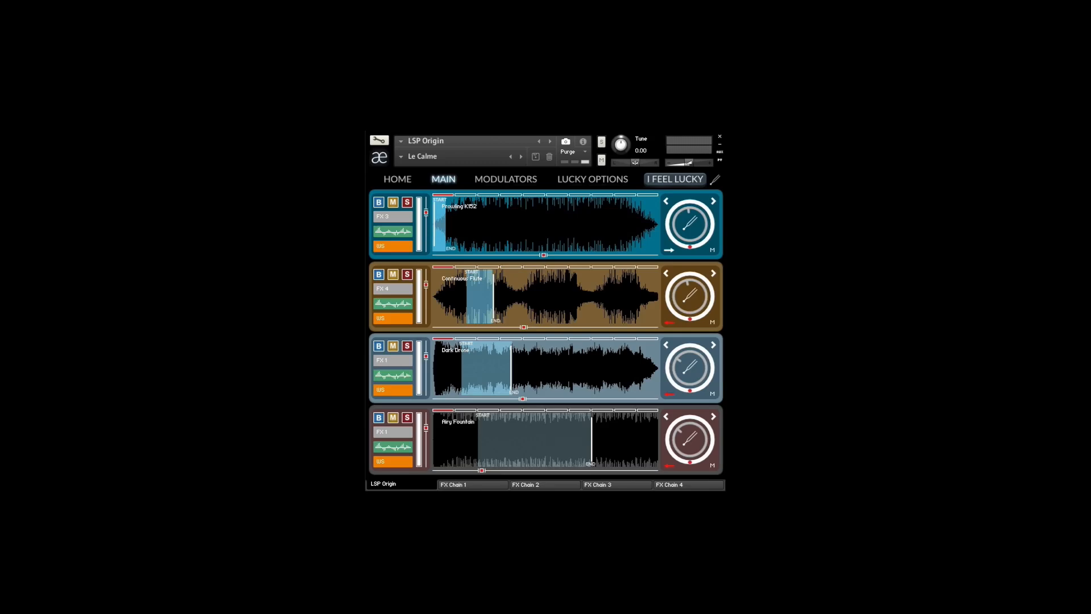
In the Le Calme snapshot, assign modulation source 45 to the first layer's dial and source 46 to the second layer's dial
left_click(712, 250)
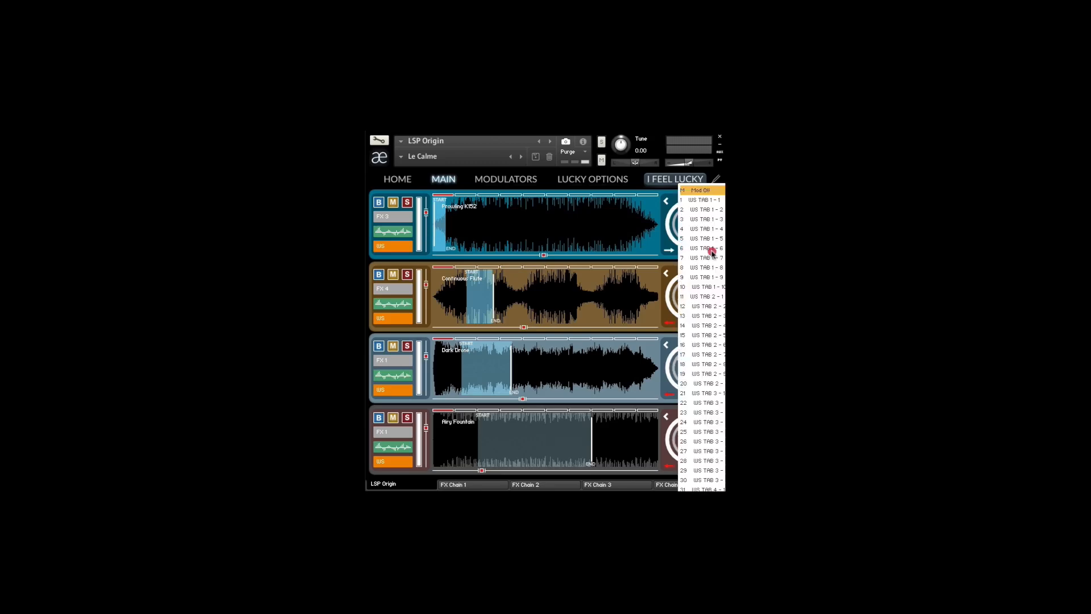
left_click(688, 478)
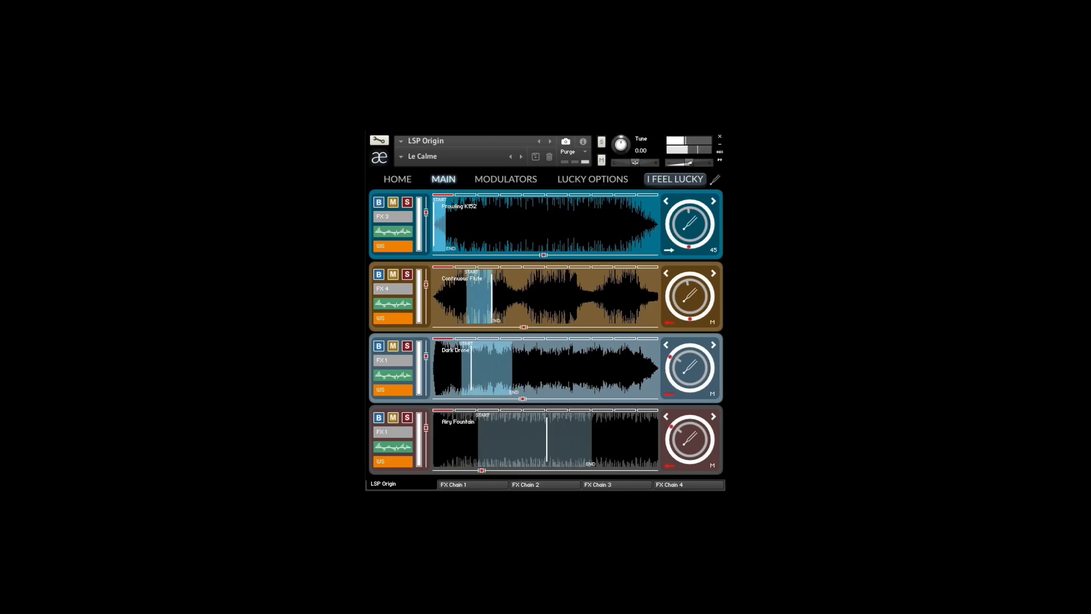
left_click(712, 323)
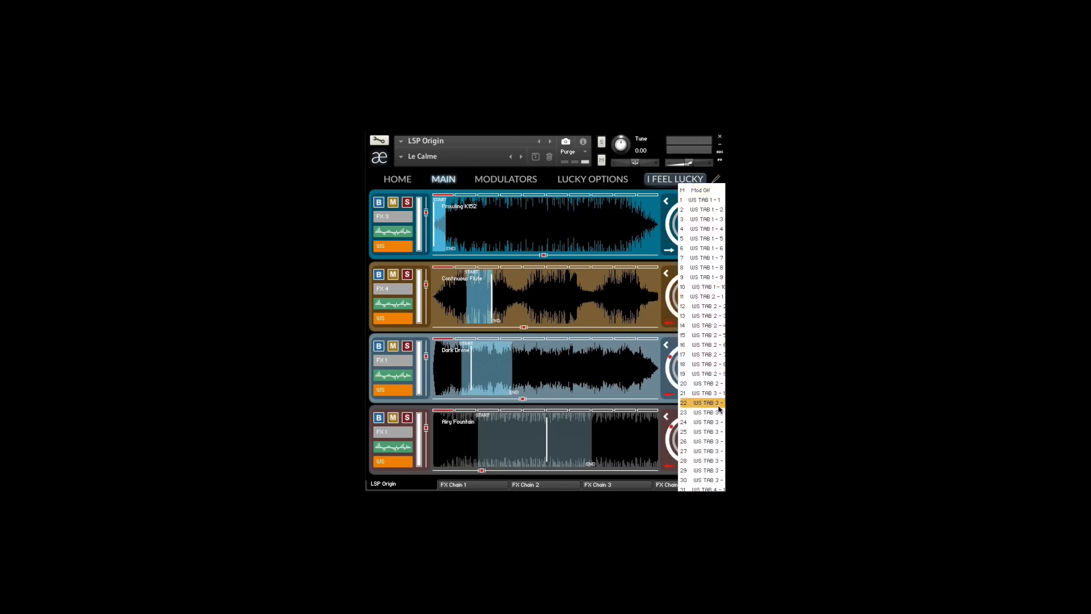
left_click(717, 471)
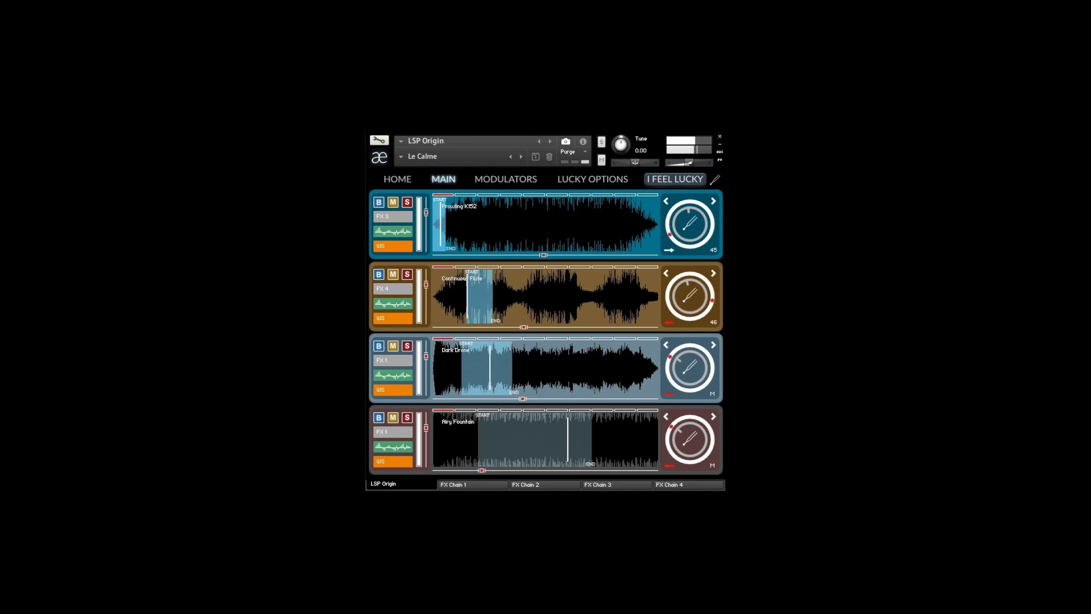
Open the home page's MW AMB percentage for editing
left_click(398, 180)
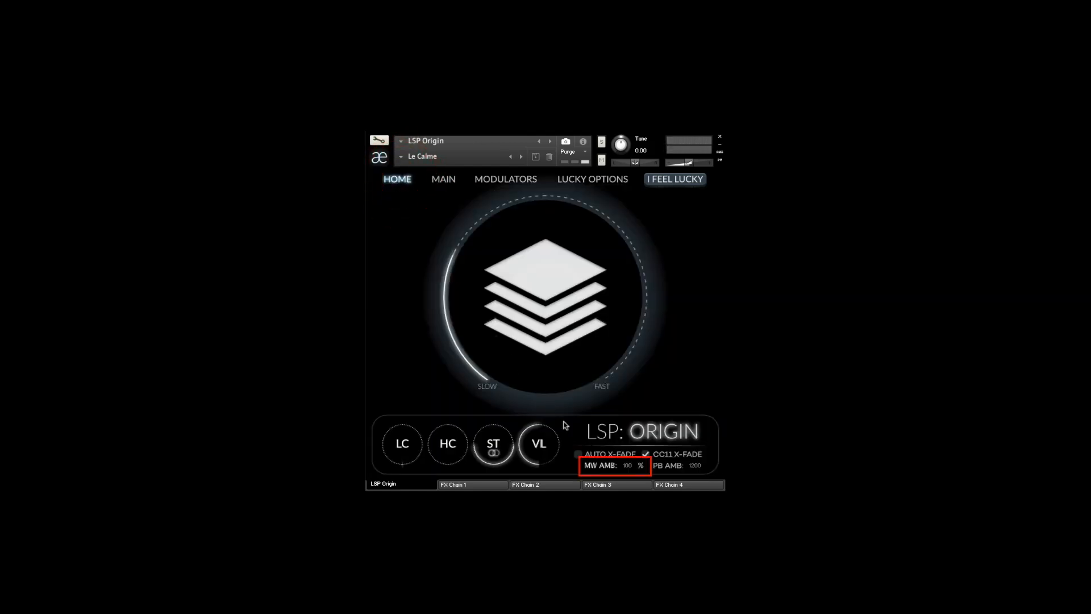
double_click(627, 466)
Return to the layers and randomize the Le Calme patch with I Feel Lucky
left_click(439, 181)
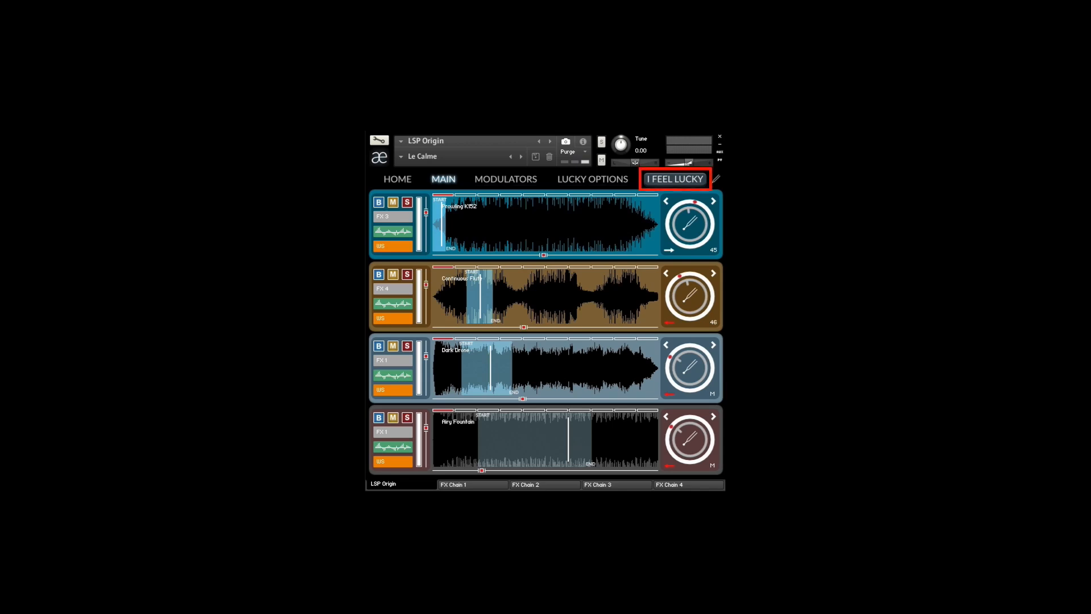
left_click(670, 181)
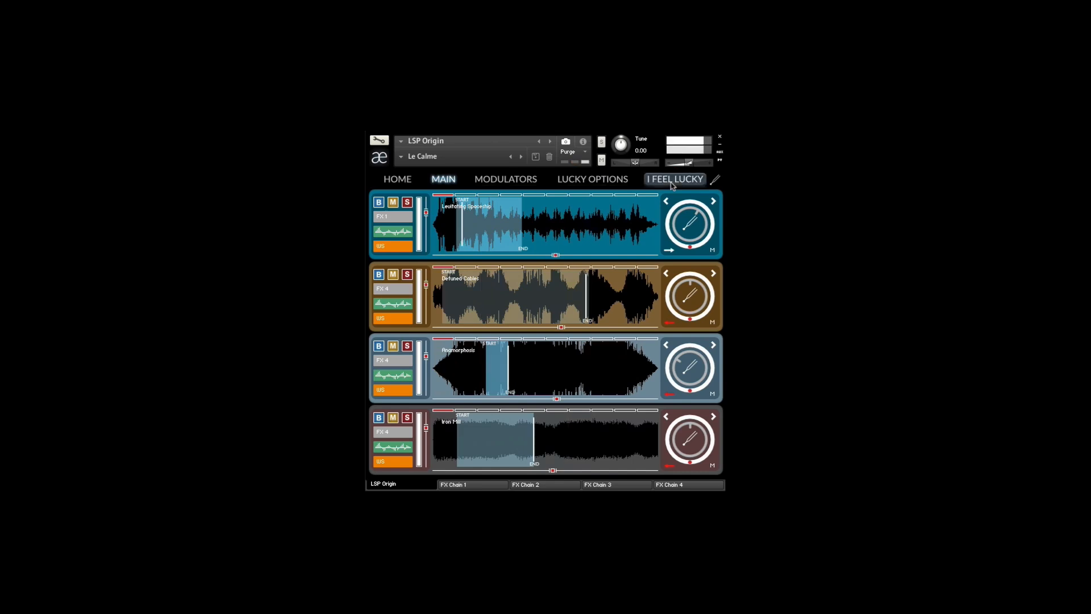
Randomize the Le Calme layers four more times with I Feel Lucky
left_click(672, 182)
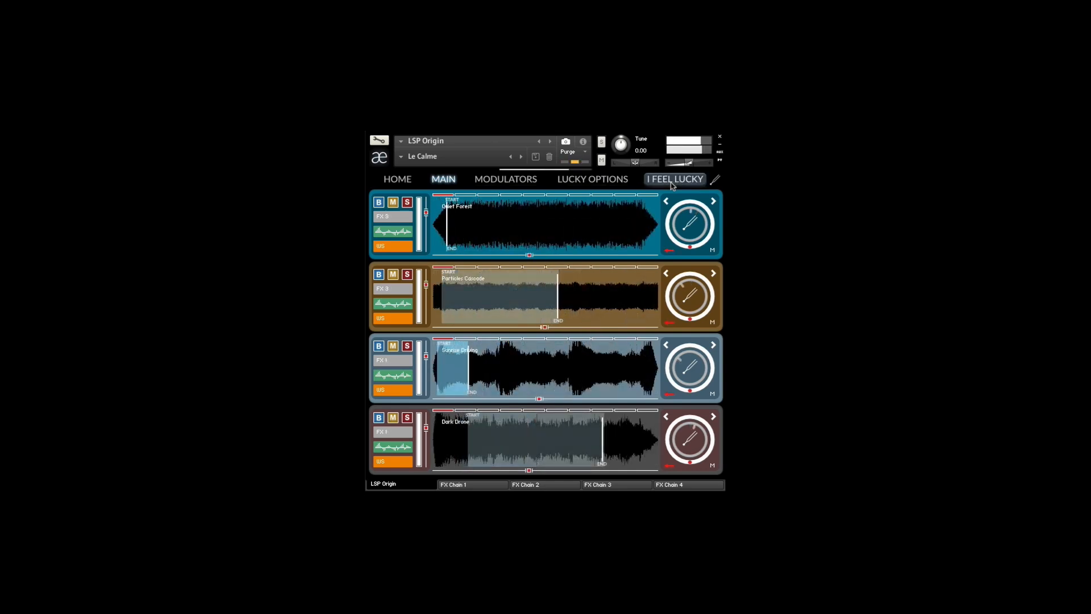
left_click(671, 183)
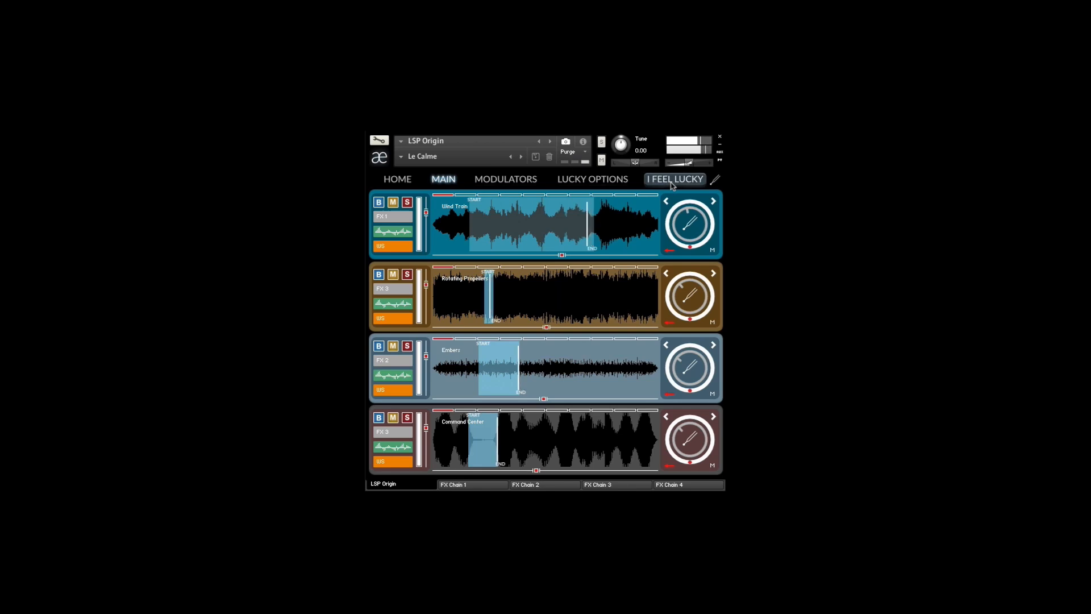
left_click(671, 183)
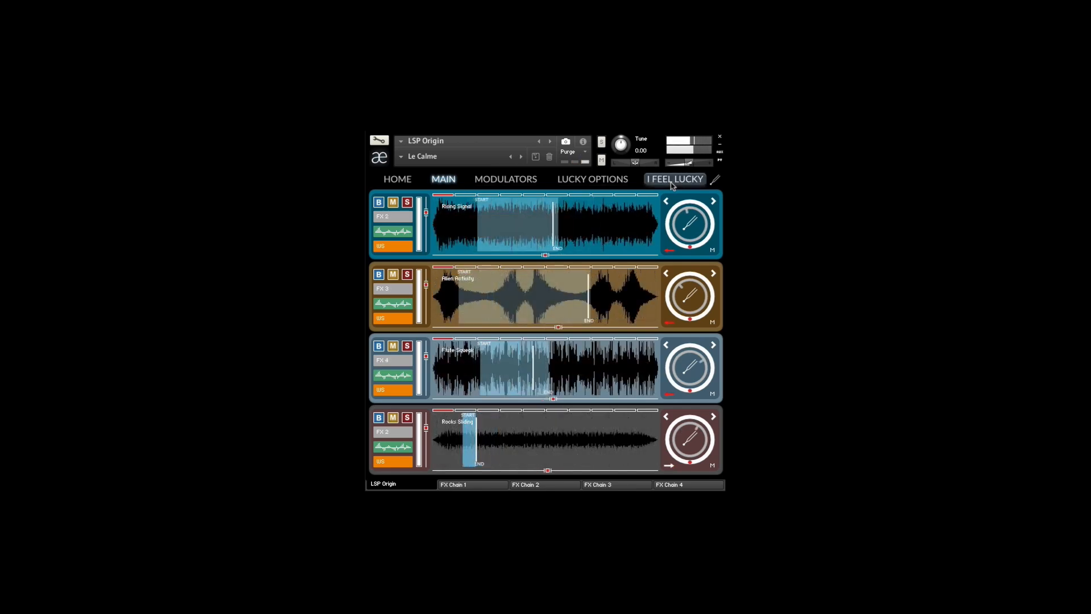
left_click(671, 183)
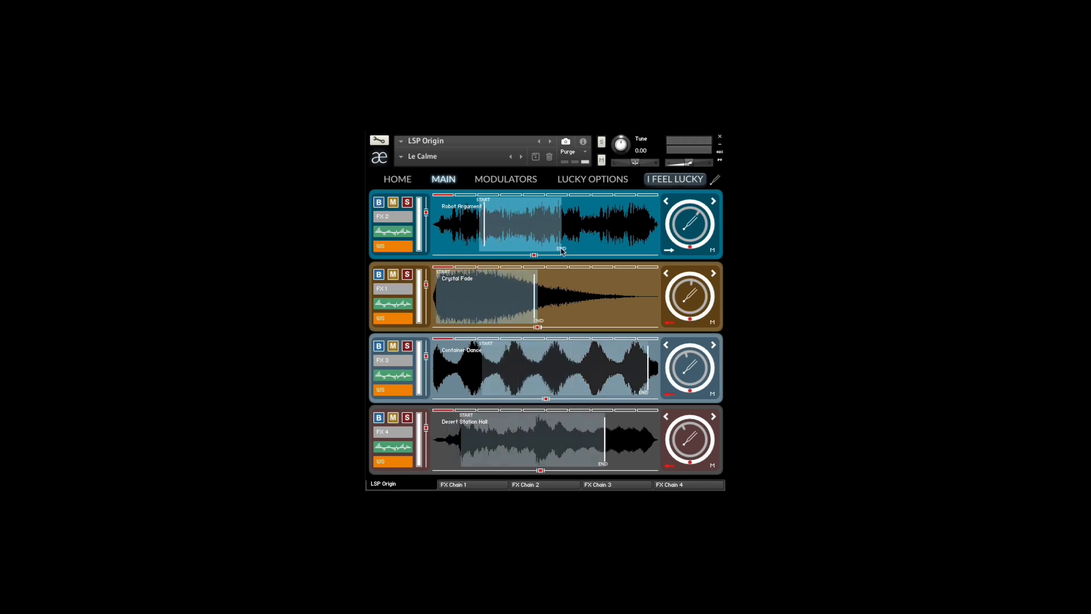
Extend the first layer's loop end, shift the second layer's pan further left, and save the snapshot as My New Preset
left_click_drag(562, 248, 582, 249)
left_click_drag(494, 327, 486, 326)
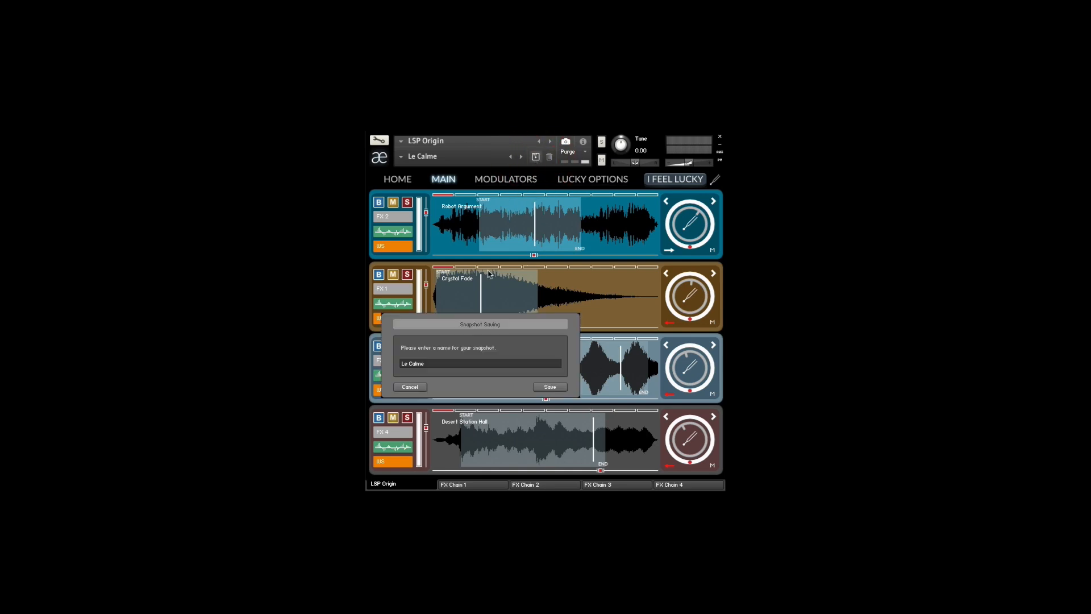
left_click_drag(440, 363, 386, 359)
type("My New Preset")
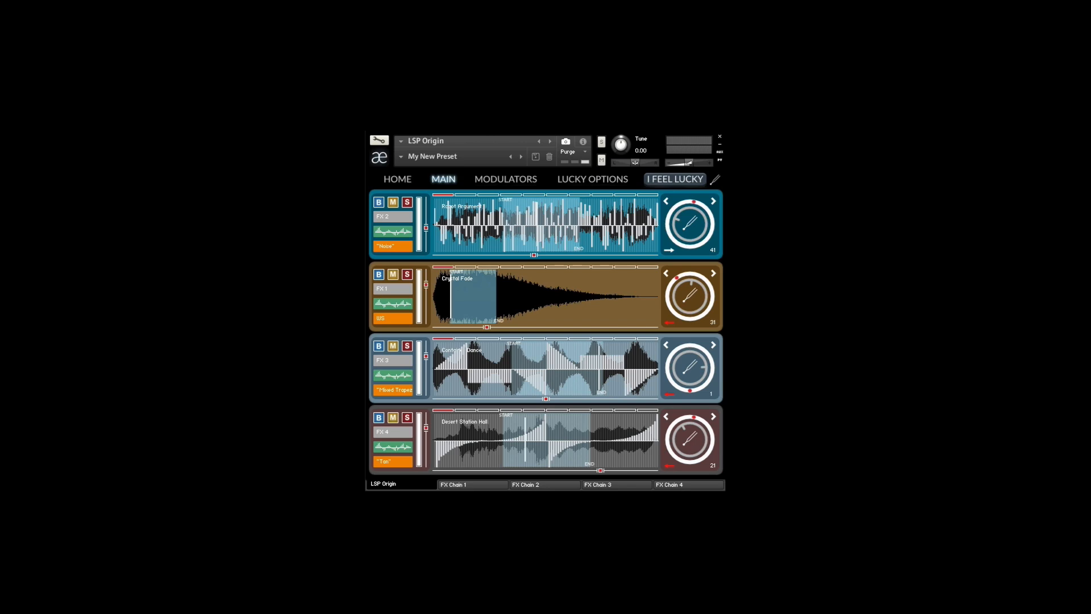
Exclude Sound Files in the Lucky Options, randomize the patch, and return to the layers
left_click(622, 182)
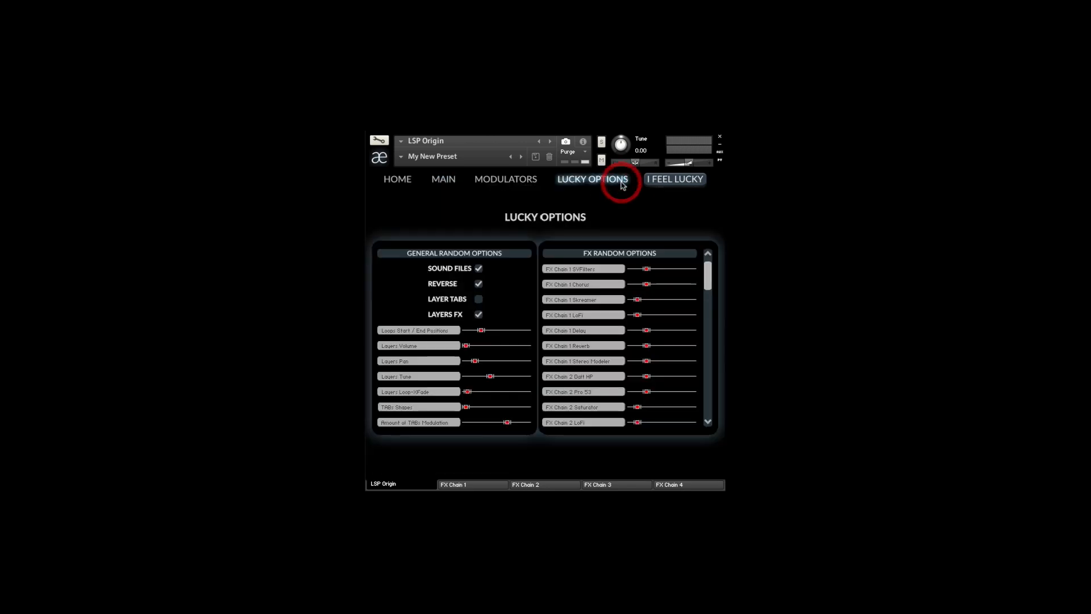
left_click(481, 269)
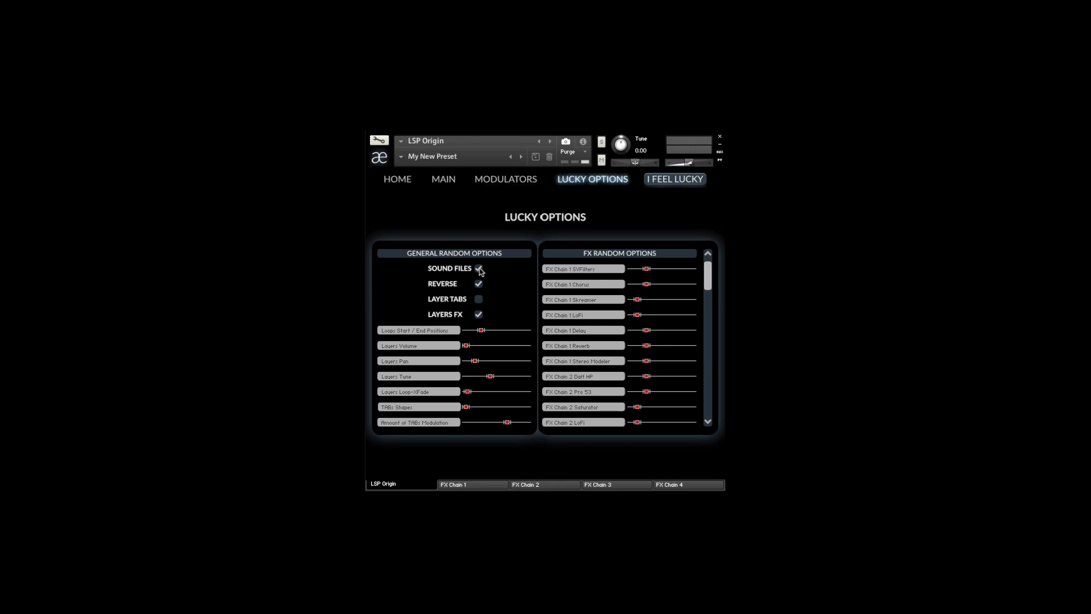
left_click(671, 179)
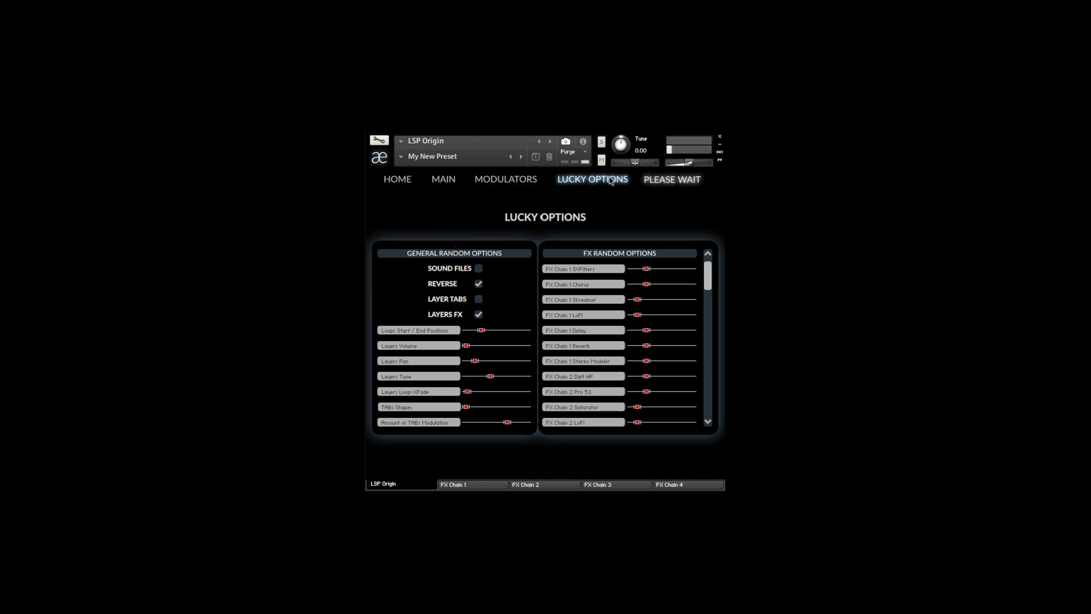
left_click(444, 180)
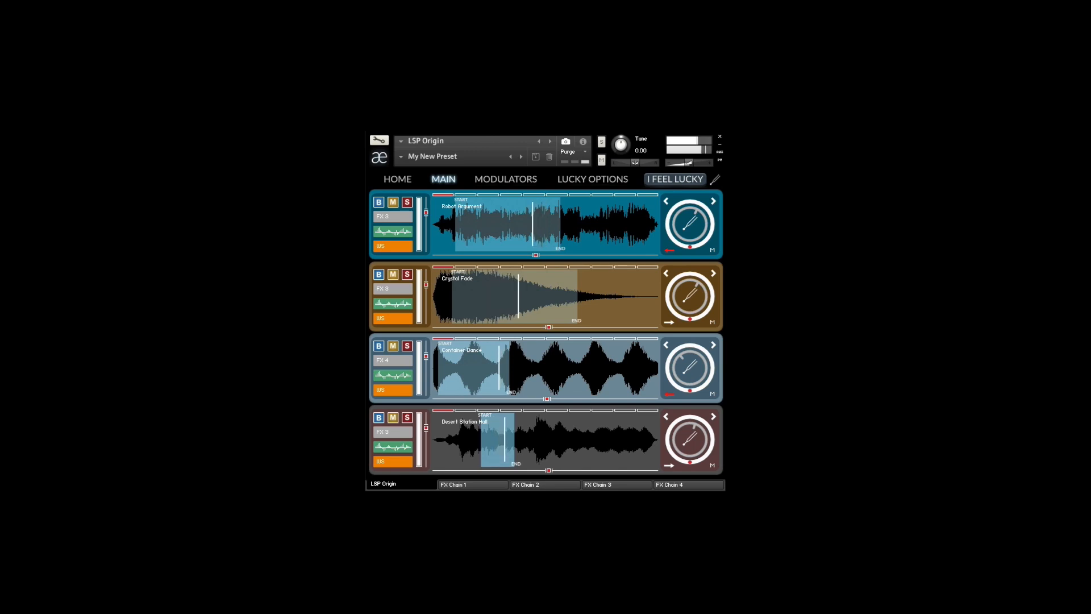
With Sound Files included again, exclude Reverse in the Lucky Options and randomize the layers twice
left_click(618, 183)
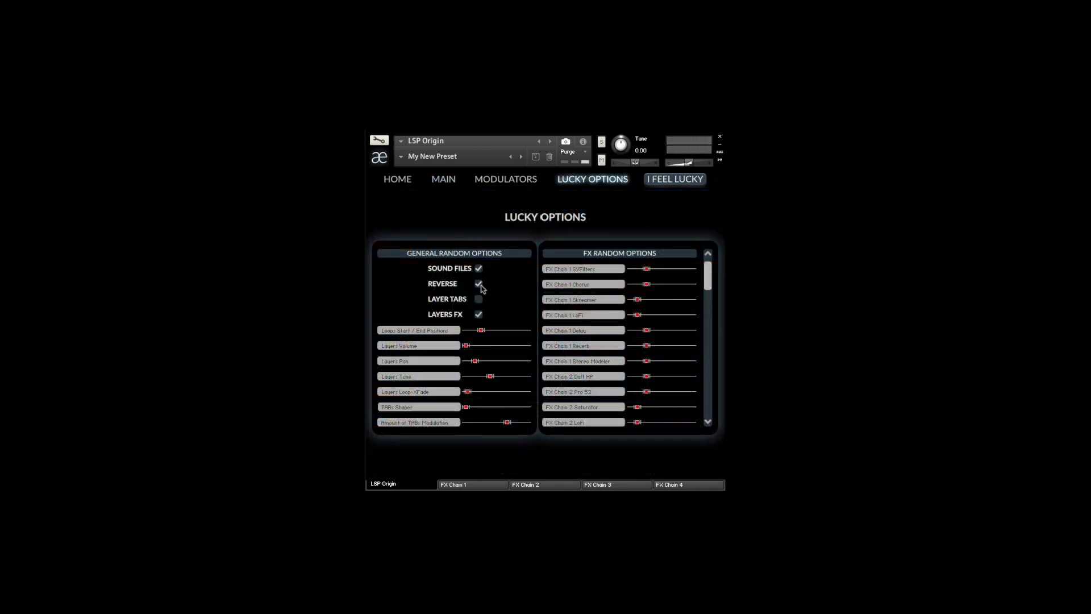
left_click(479, 284)
left_click(662, 181)
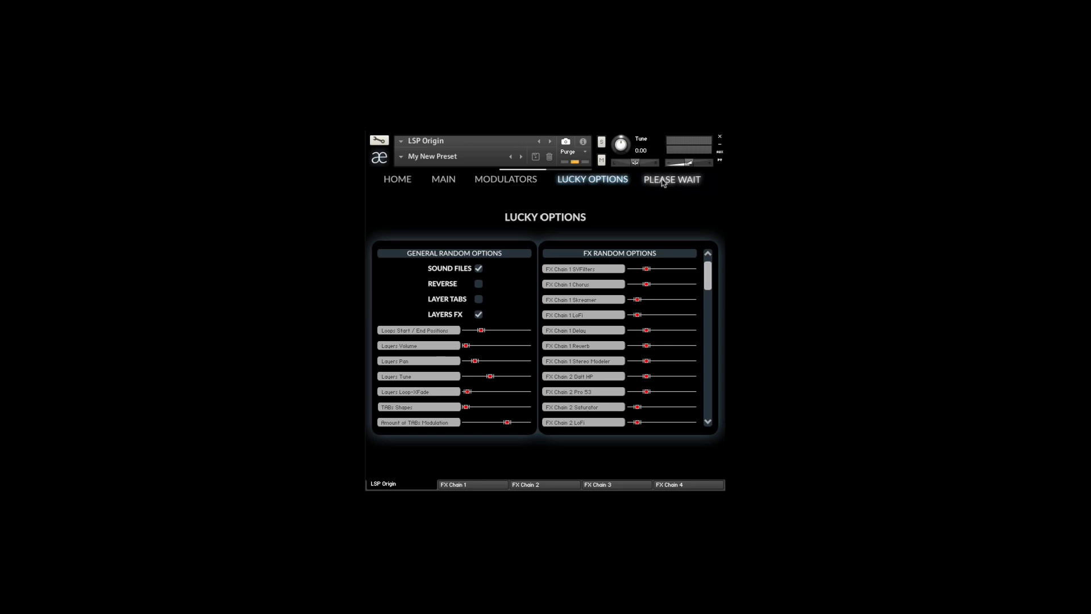
left_click(445, 183)
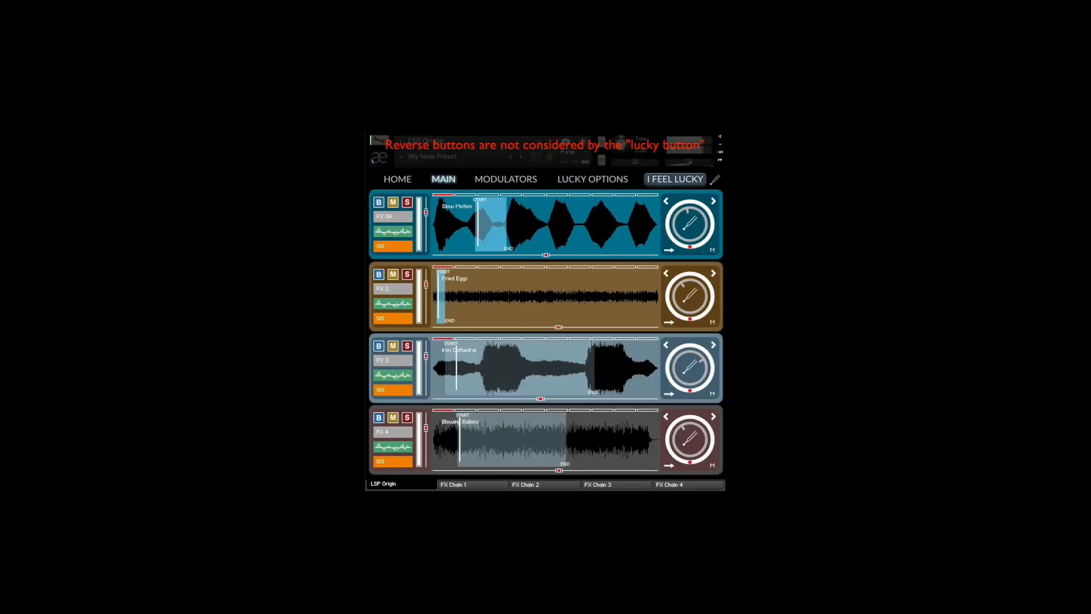
left_click(682, 179)
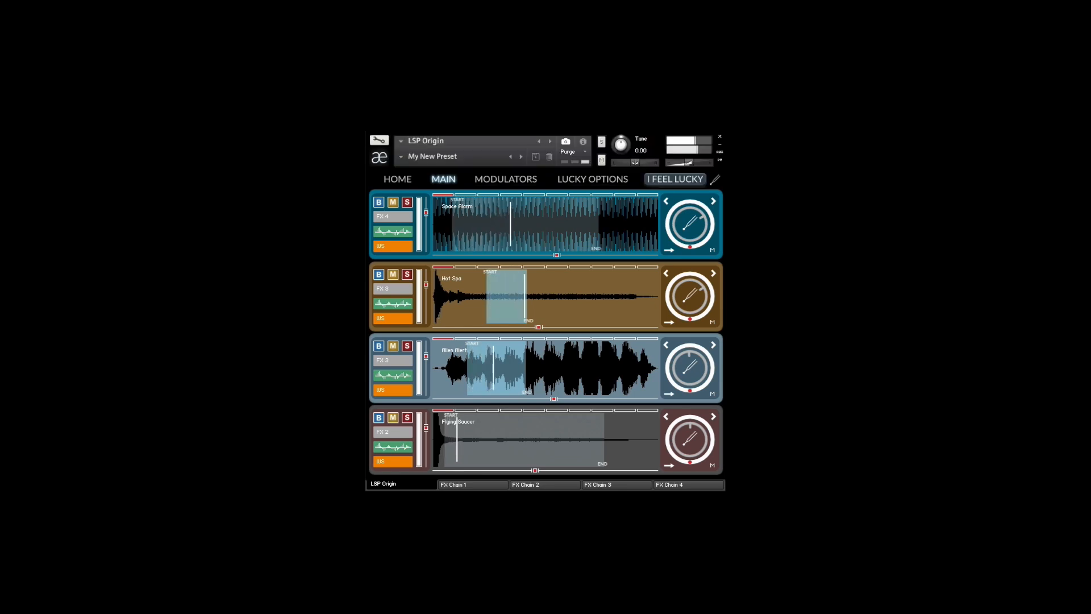
Include Layer Tabs in the Lucky Options, then show the modulation tables of all four randomized layers
left_click(593, 179)
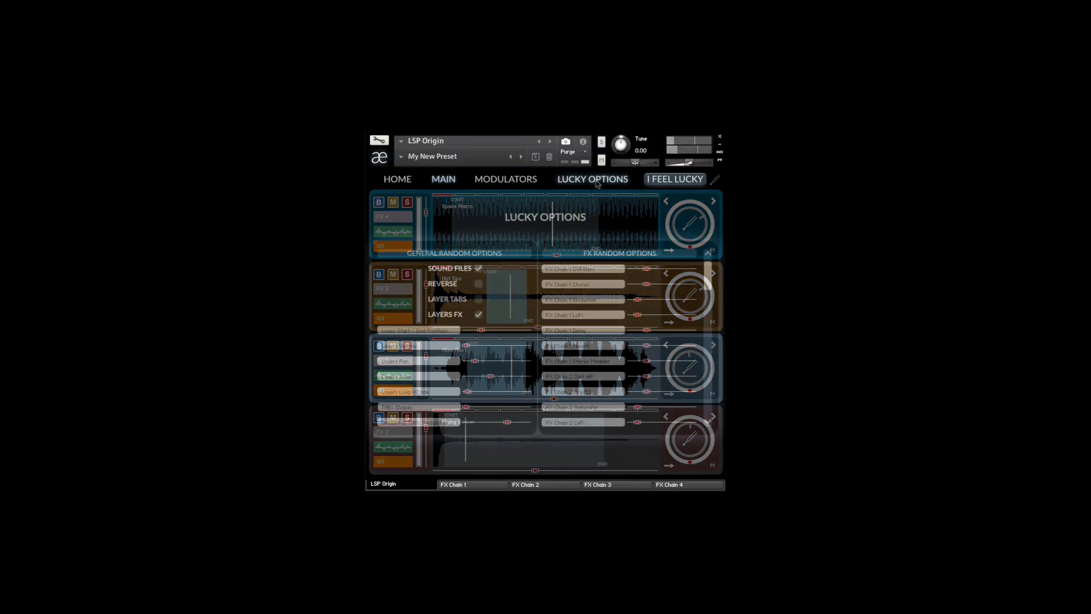
left_click(479, 299)
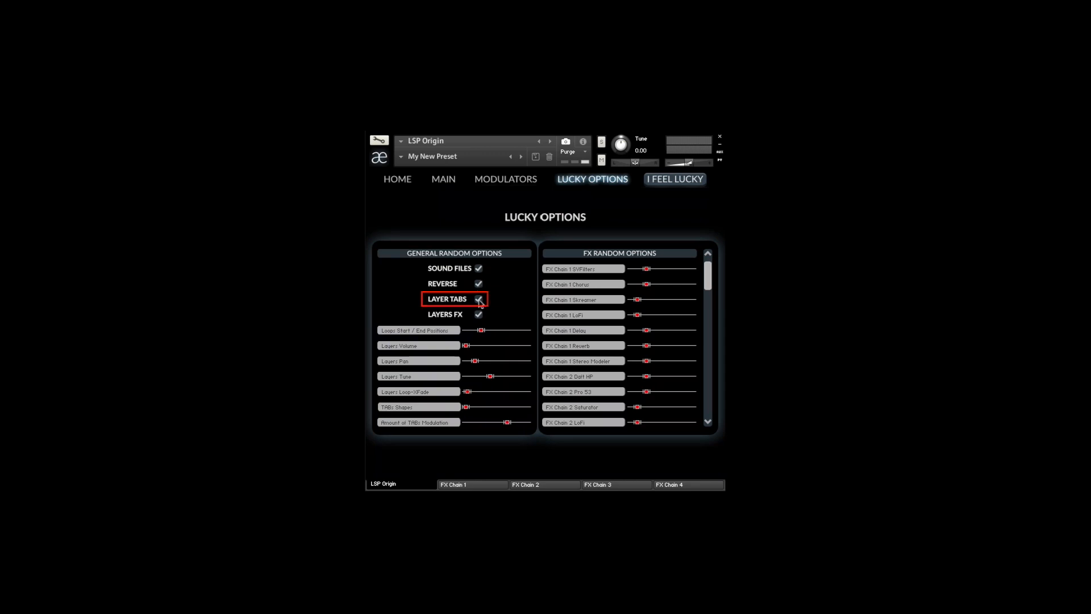
left_click(444, 179)
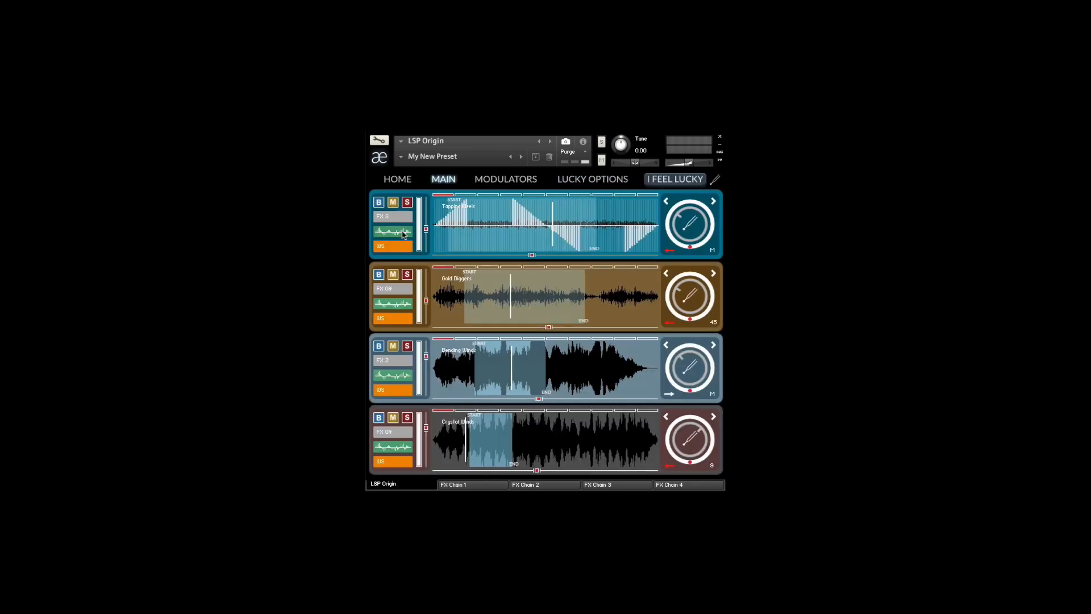
left_click(402, 304)
left_click(402, 375)
left_click(401, 447)
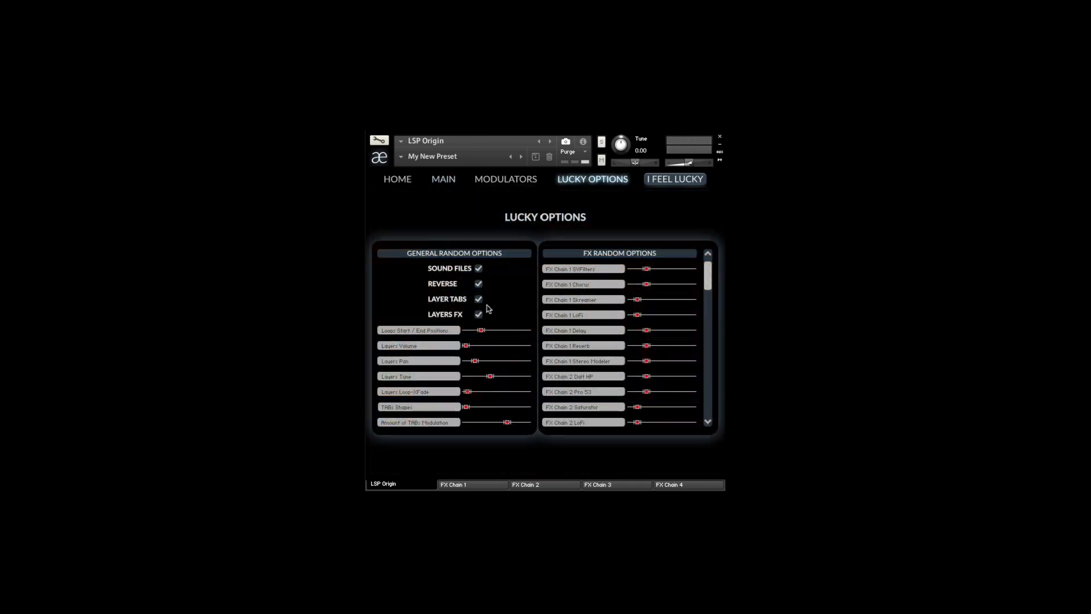
Exclude Layer Tabs from randomization and look through the whole FX Random Options list
left_click(479, 299)
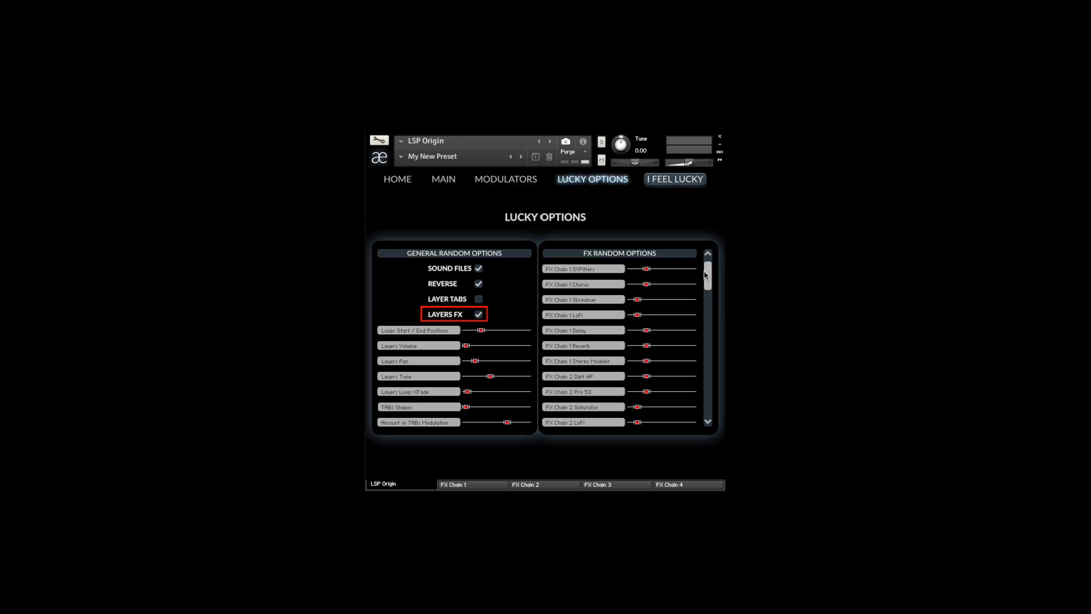
left_click_drag(705, 275, 718, 445)
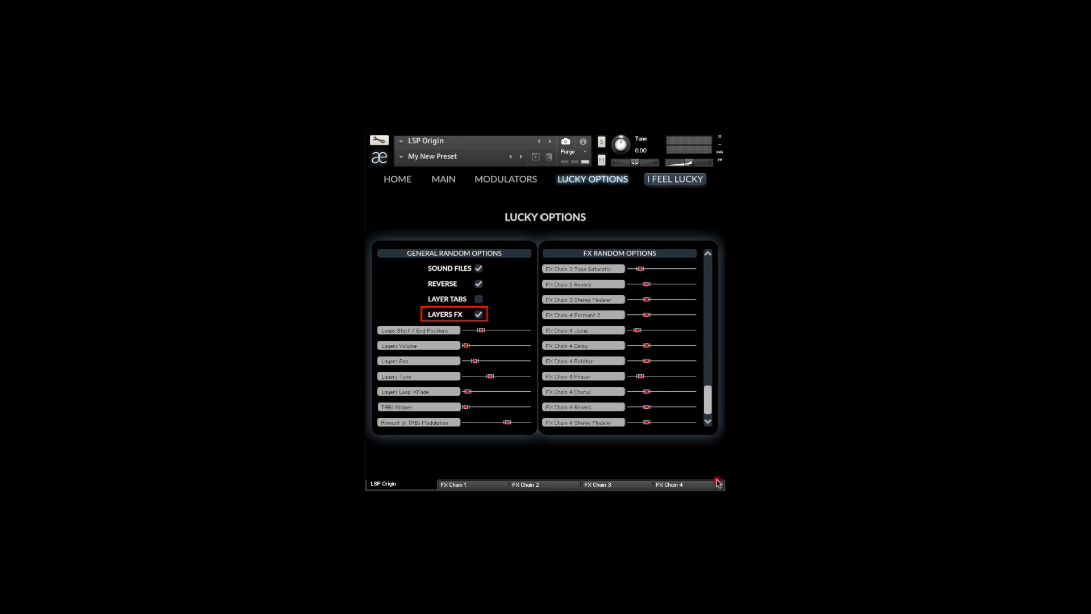
left_click_drag(718, 482, 700, 257)
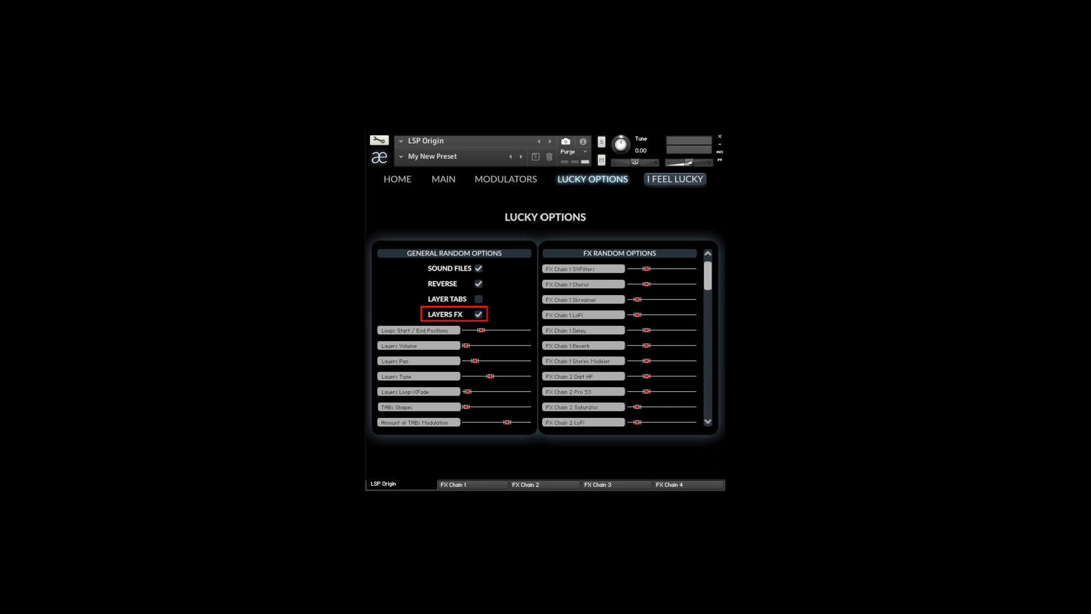
Toggle Layers FX off and back on, and randomize the layers twice with Loops Start / End Positions at its minimum
left_click(479, 314)
left_click(479, 314)
left_click(442, 180)
left_click(674, 180)
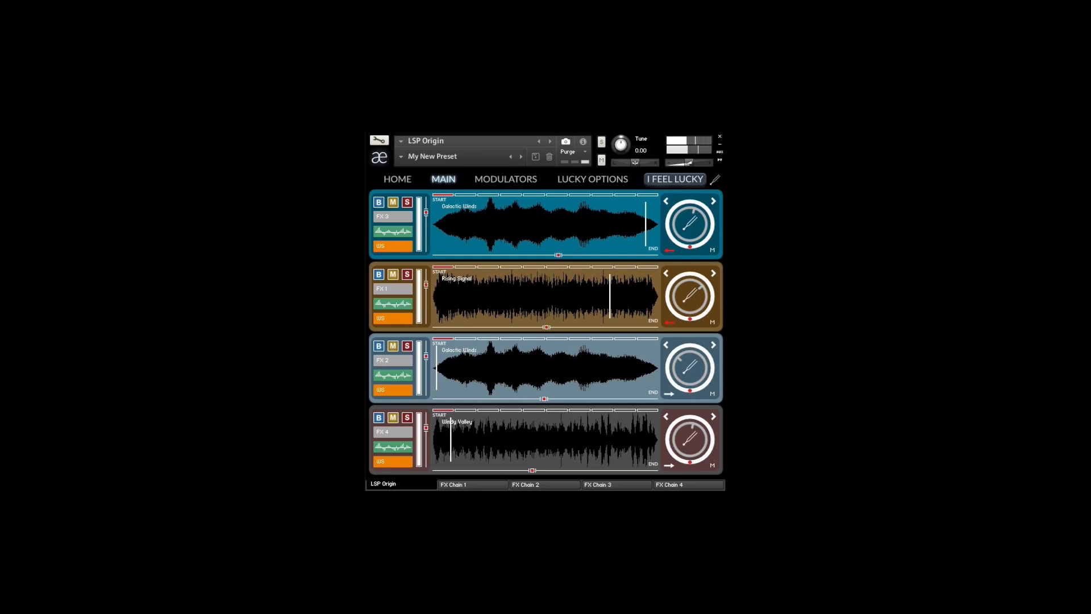
left_click(674, 180)
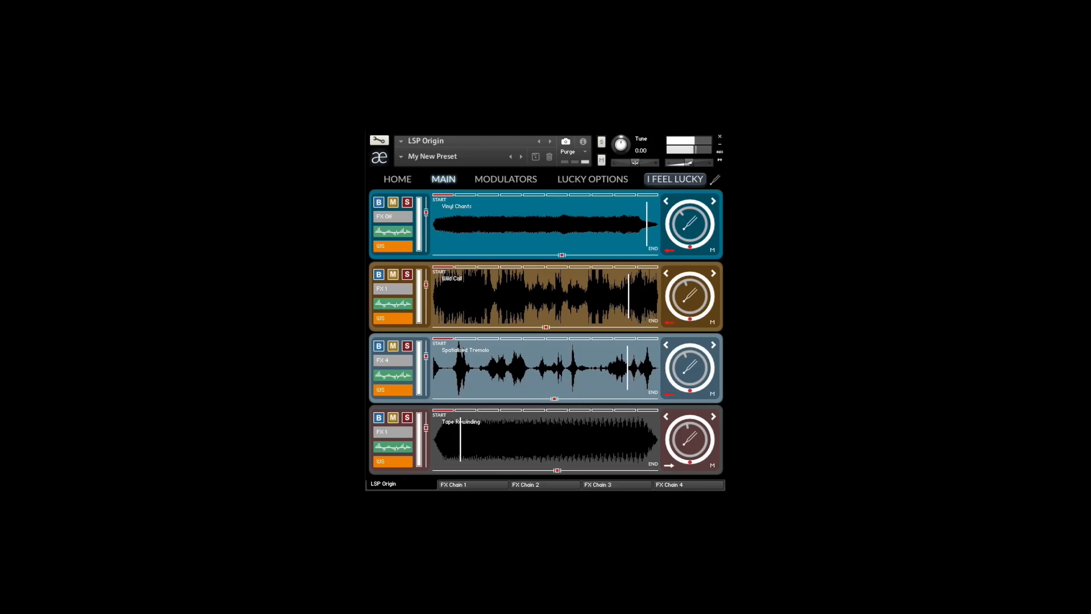
Set the random amount of Loops Start / End Positions to its maximum and return to the layers
left_click(592, 179)
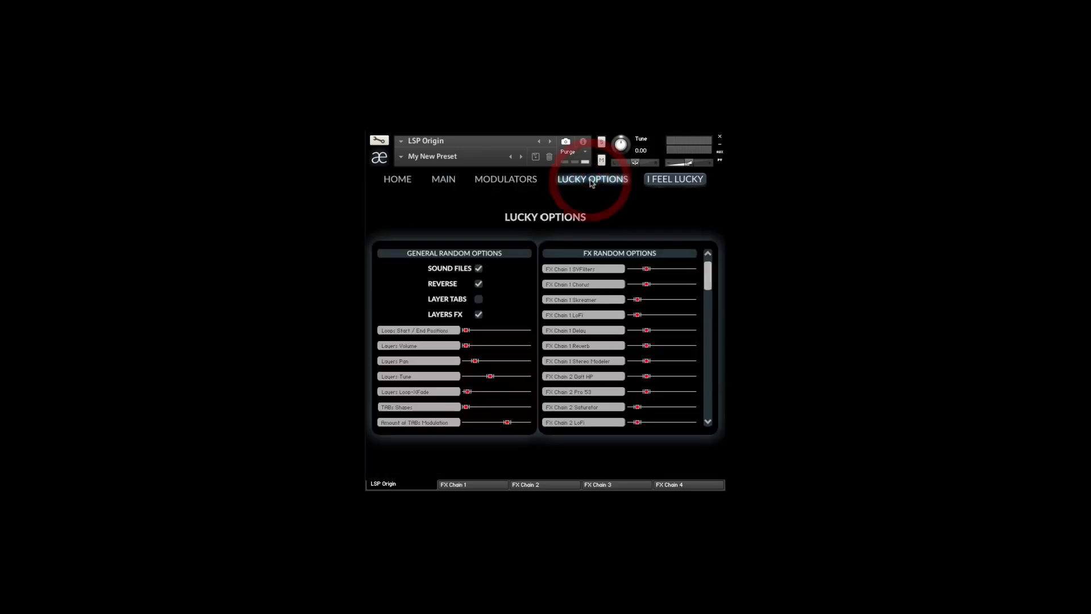
left_click_drag(466, 330, 565, 329)
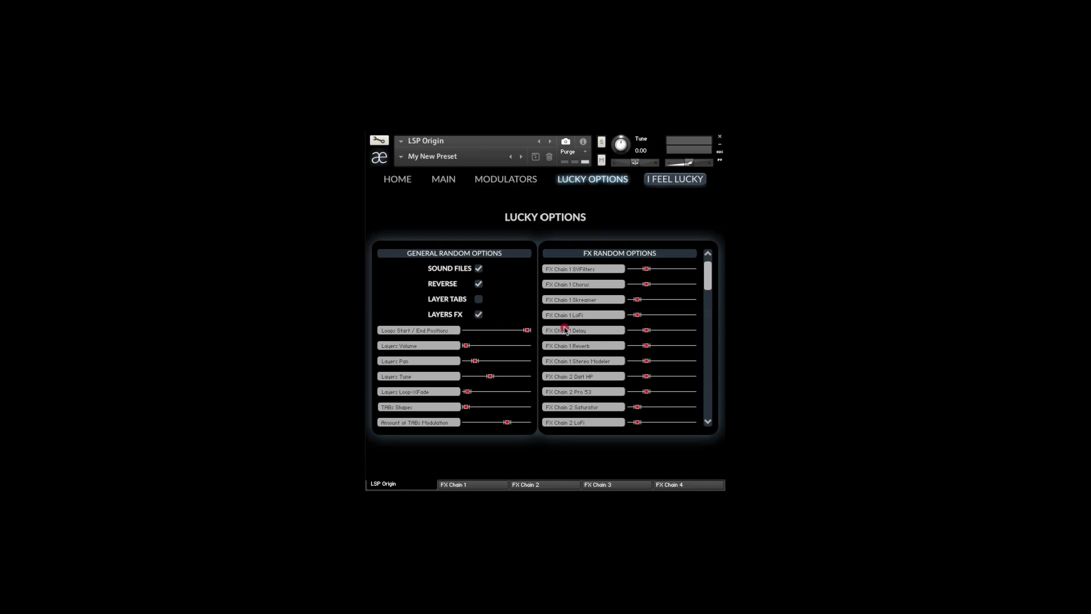
left_click(443, 179)
left_click(443, 181)
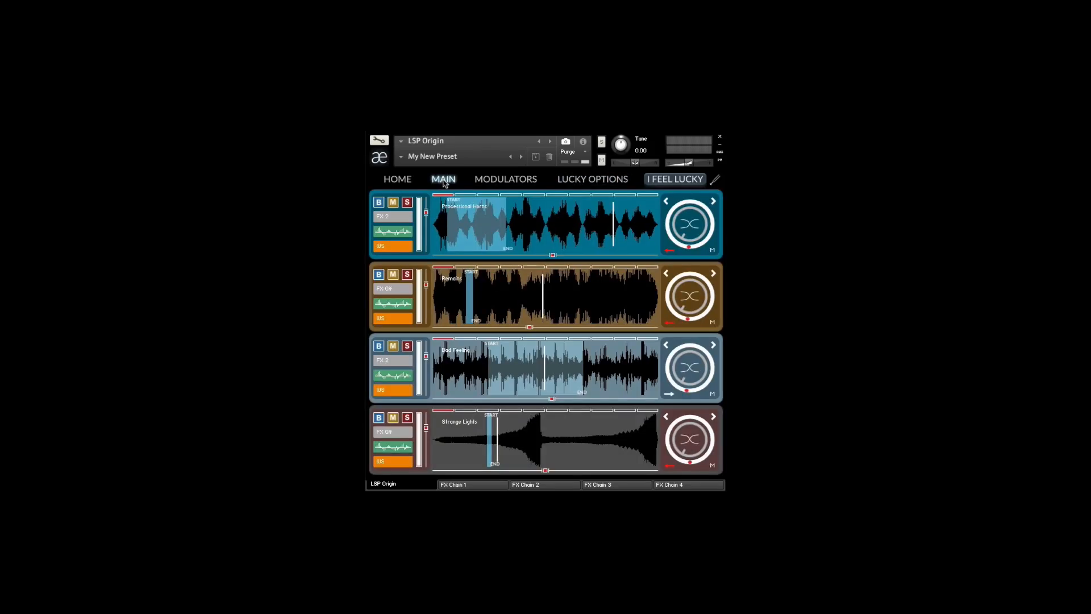
Randomize the layers with Layer Tabs included and view the first layer's second and third tables, ending on its first table
left_click(675, 179)
left_click(393, 235)
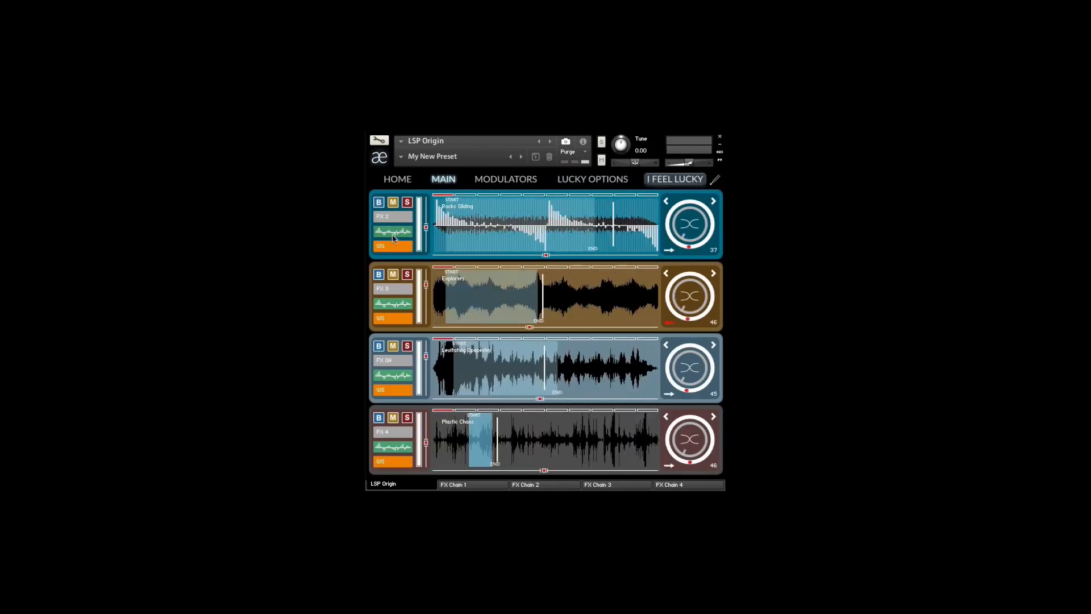
left_click(470, 195)
left_click(492, 196)
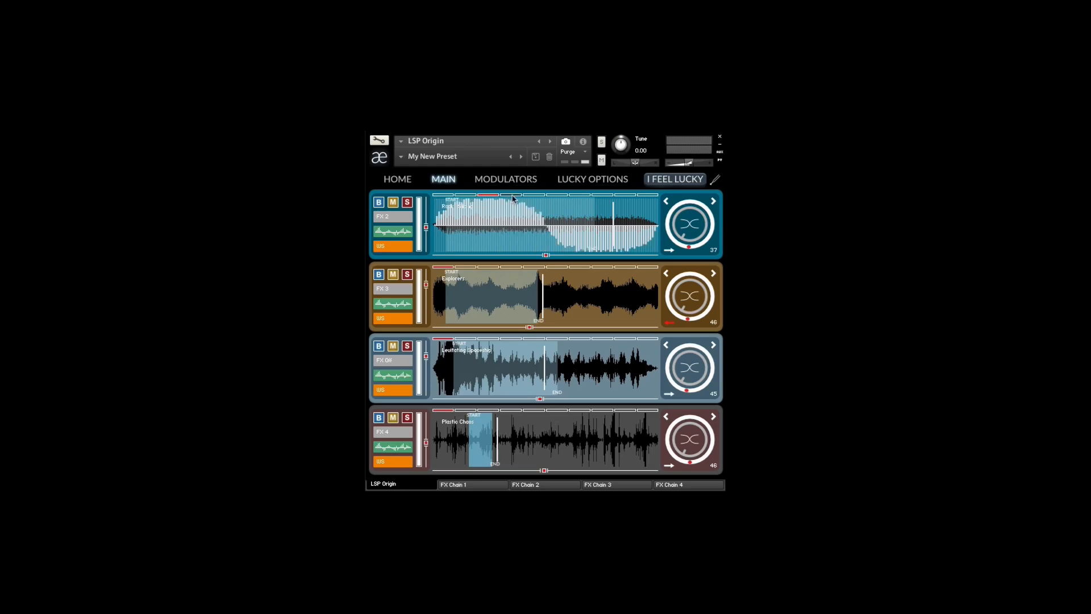
left_click(445, 195)
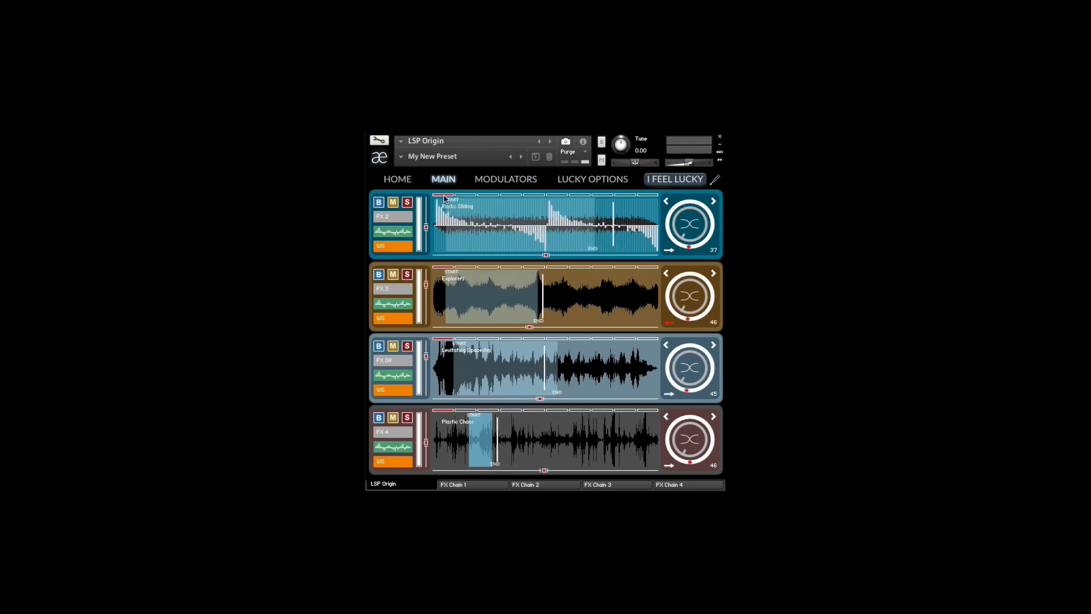
Raise TABs Shapes close to its maximum, randomize the layers, and show the first layer's fourth table
left_click(591, 182)
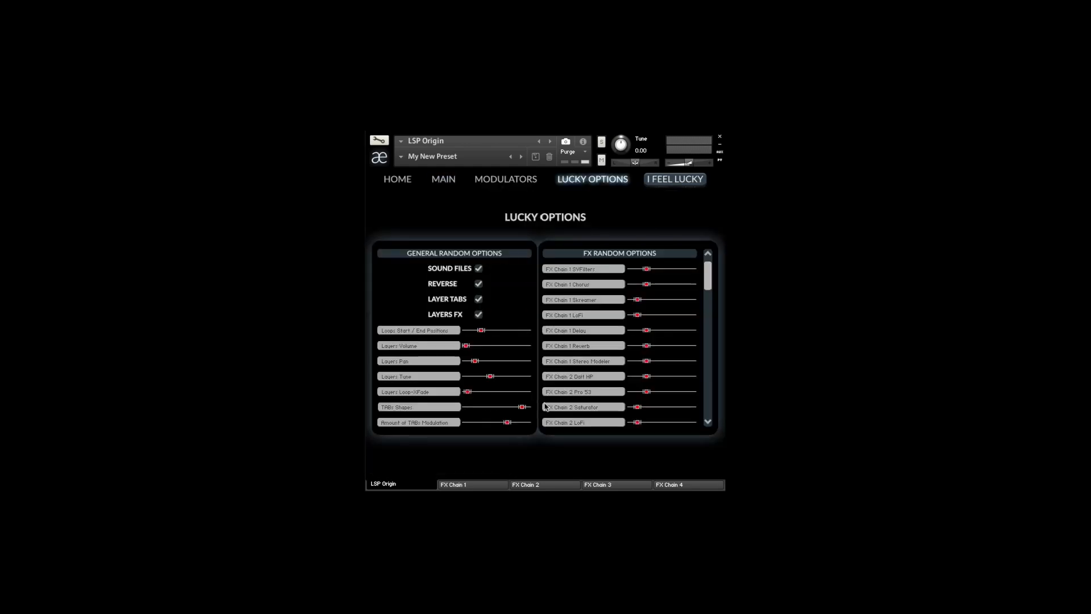
left_click(444, 181)
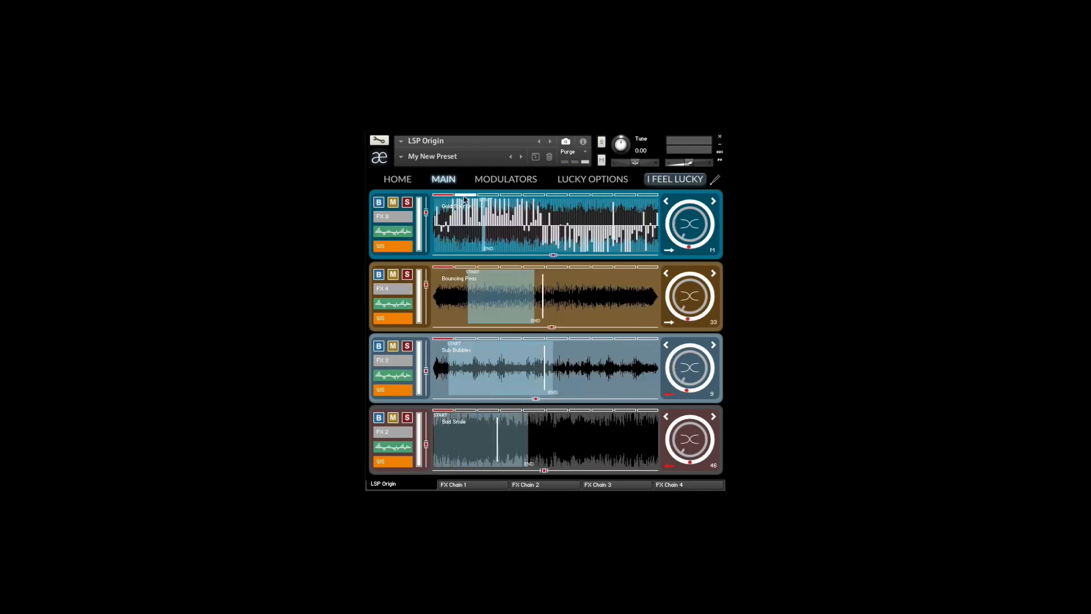
left_click(508, 195)
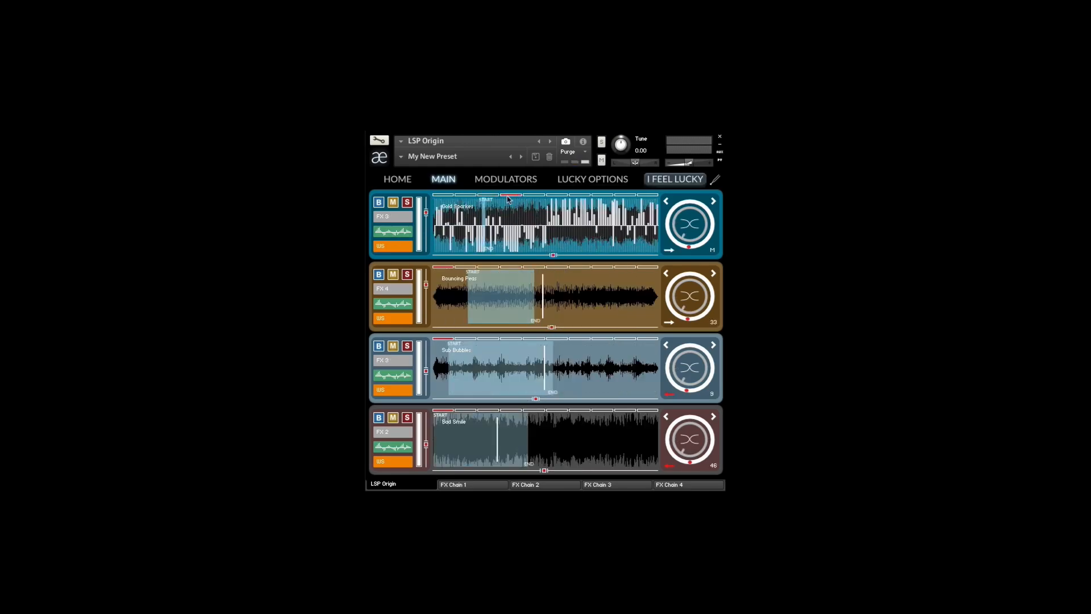
Set TABs Shapes and Amount of TABs Modulation to their minimum, and randomize the layers
left_click(592, 182)
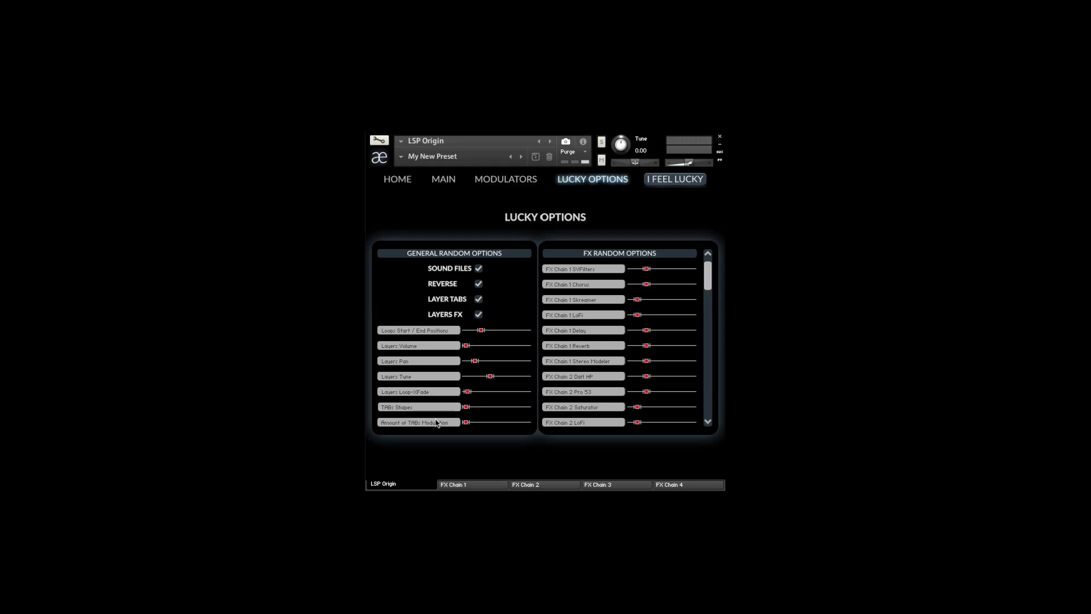
left_click(446, 183)
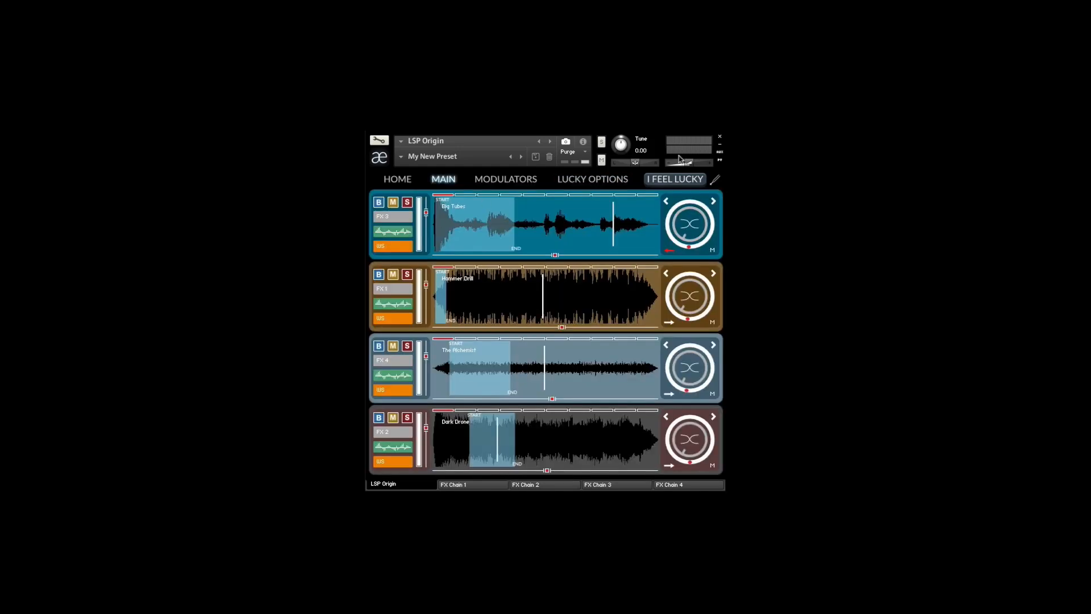
left_click(672, 181)
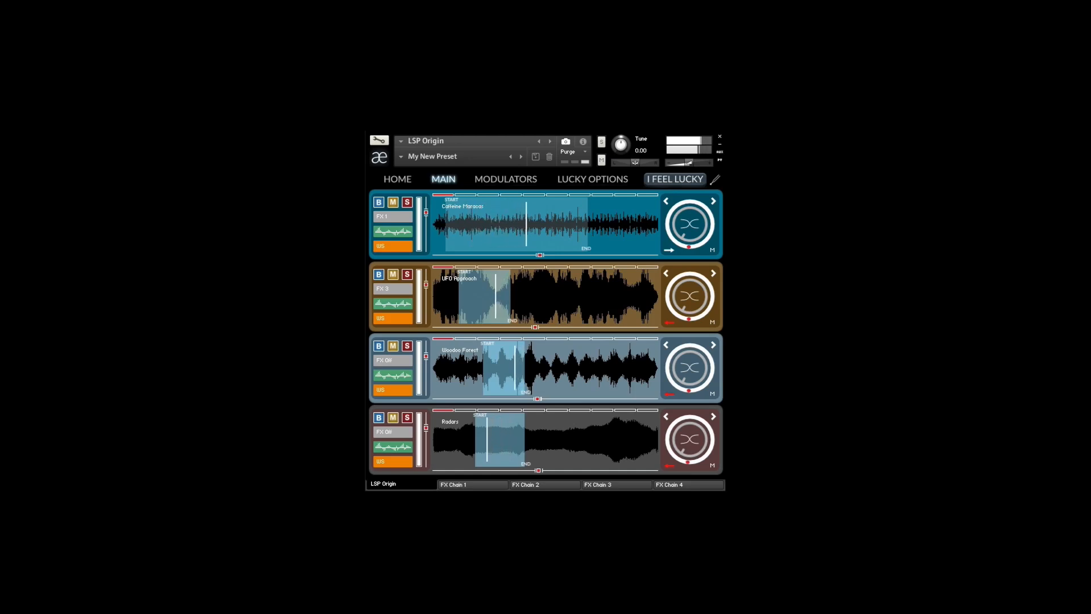
Set Amount of TABs Modulation to its maximum in the Lucky Options, return to the layers and randomize them
left_click(568, 180)
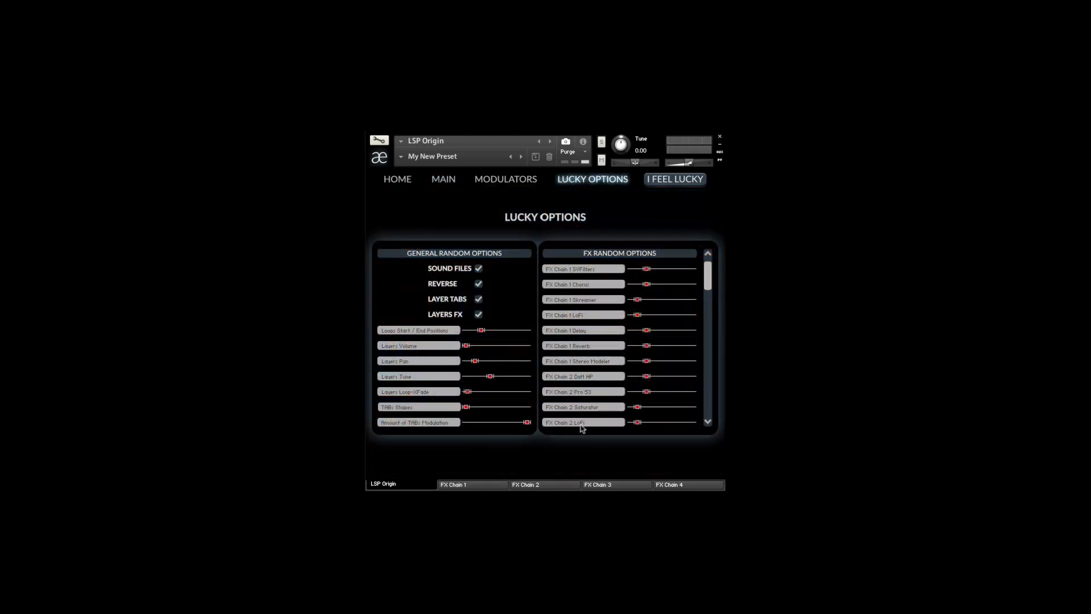
left_click(444, 181)
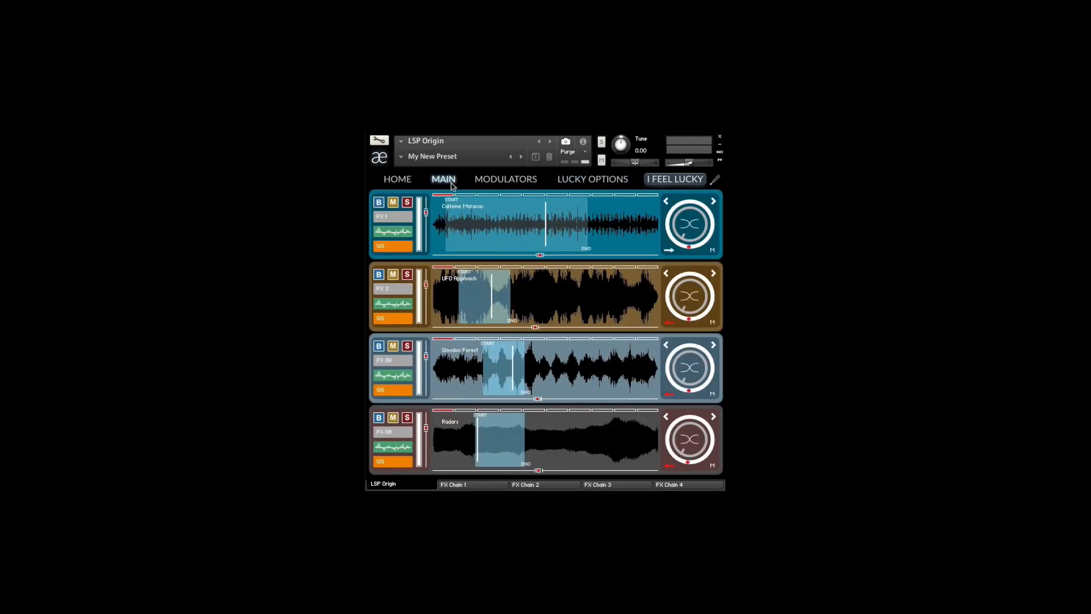
left_click(676, 179)
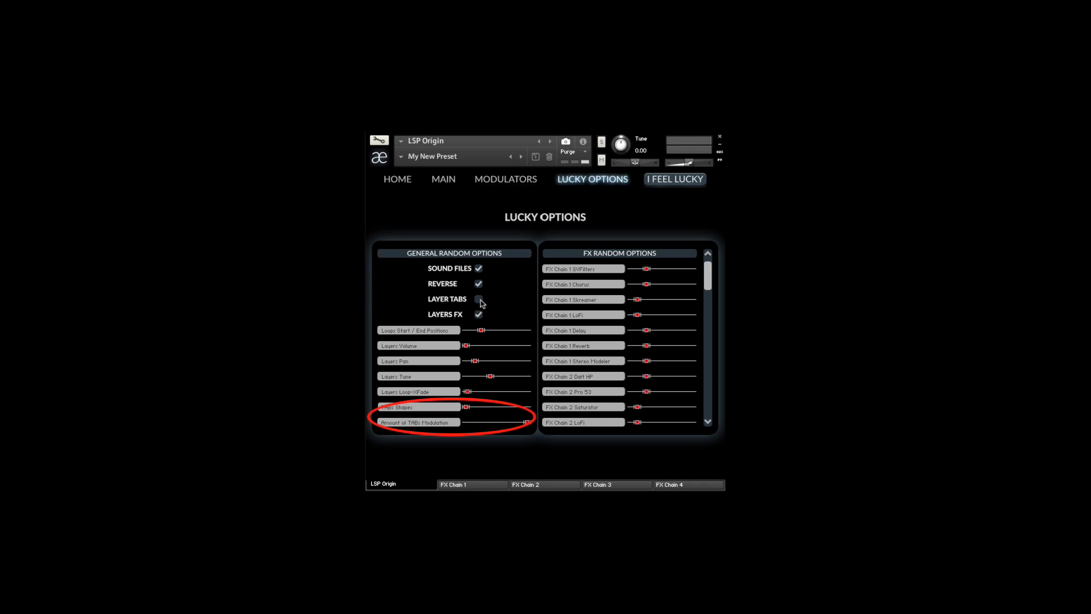
Go to the home page, browse the Atmospheric snapshots down to those starting with S, and close the list
left_click(398, 180)
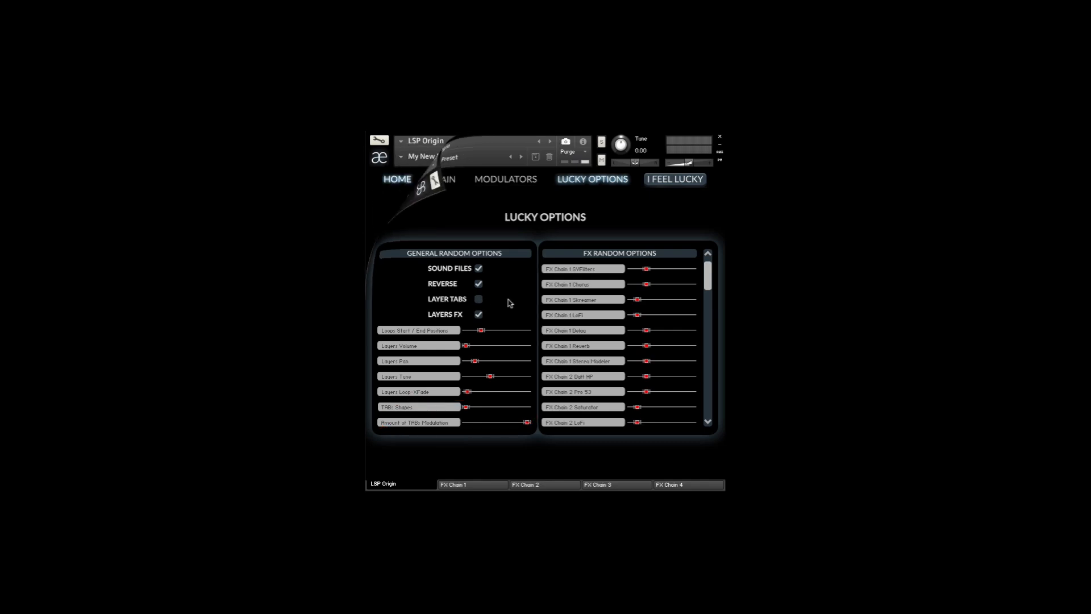
left_click(403, 159)
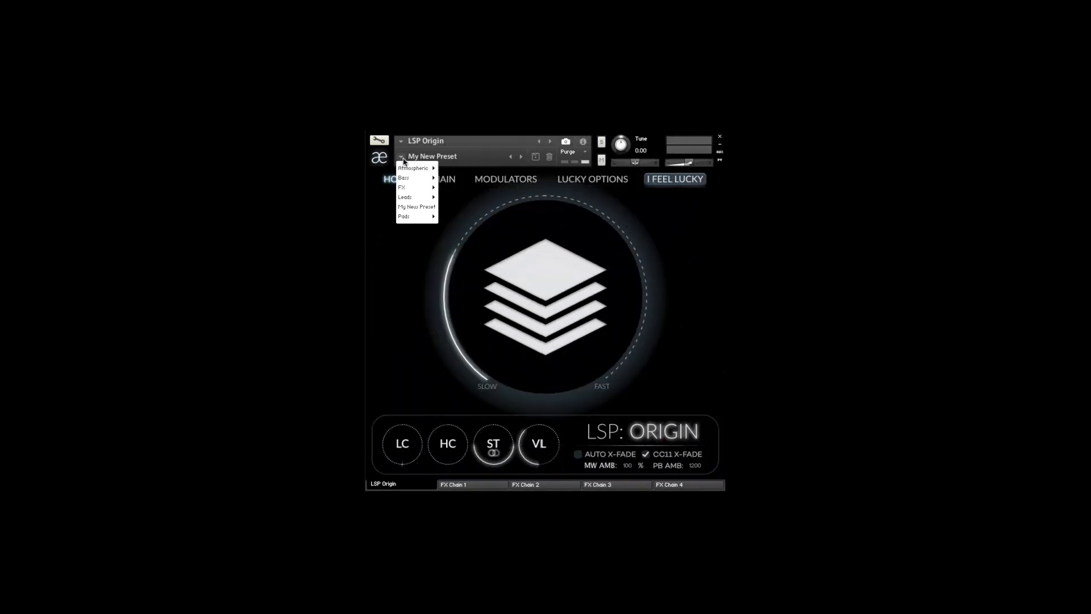
mouse_move(417, 169)
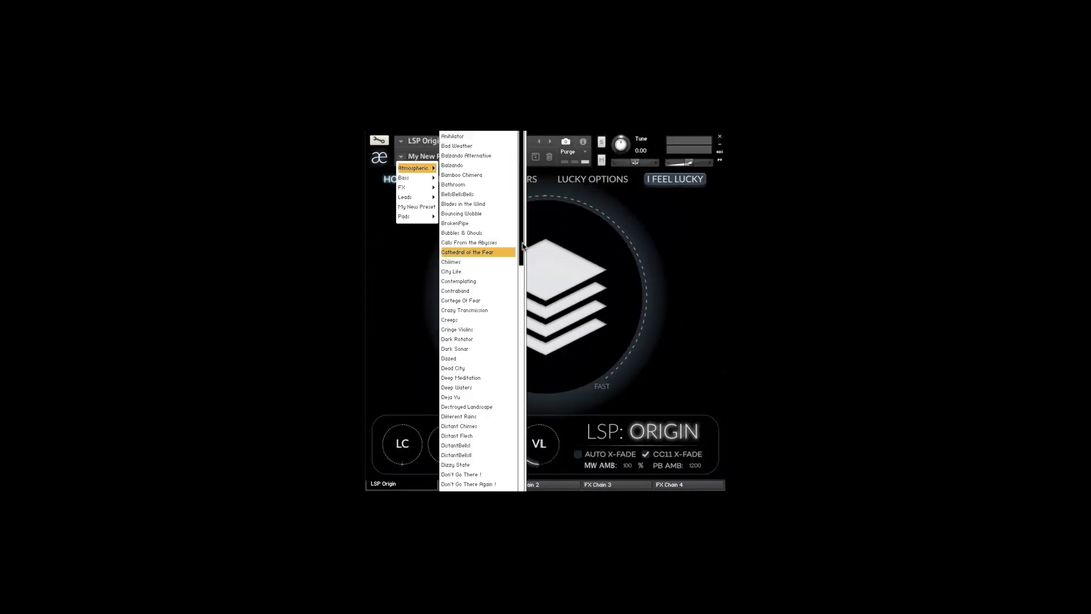
left_click_drag(521, 254, 526, 406)
scroll(525, 409, "down", 20)
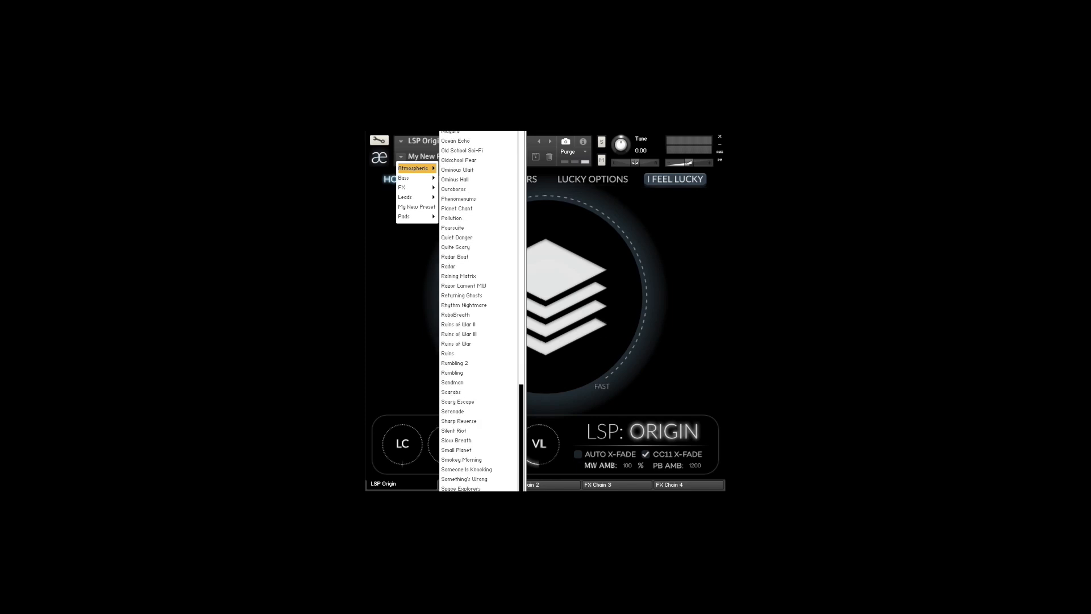
left_click(534, 412)
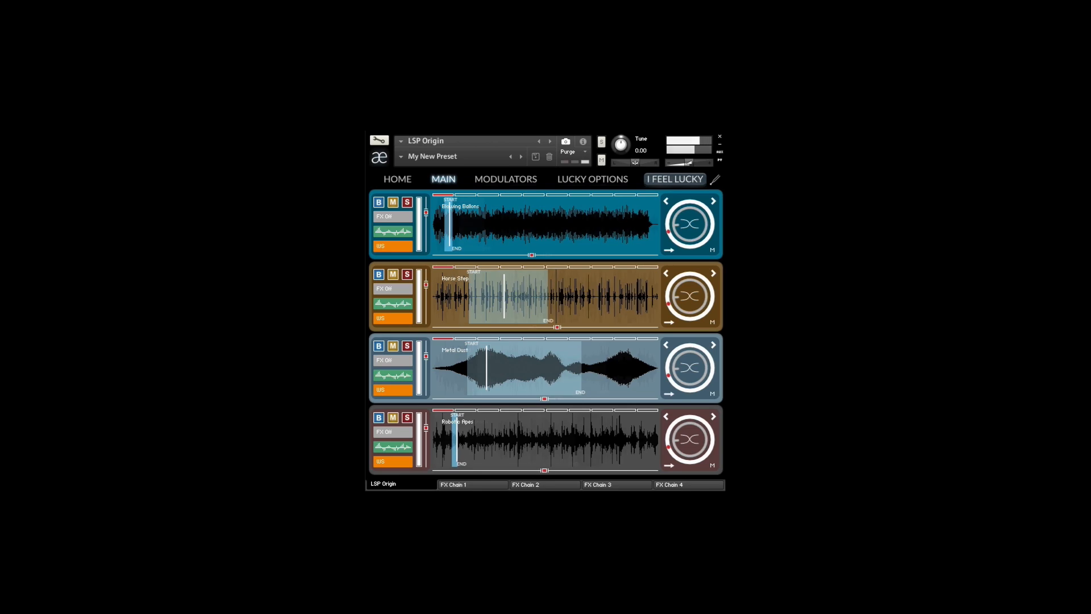
Randomize the layers, return to them from the Lucky Options, and randomize them again with Layer Tabs and Layers FX included
left_click(675, 179)
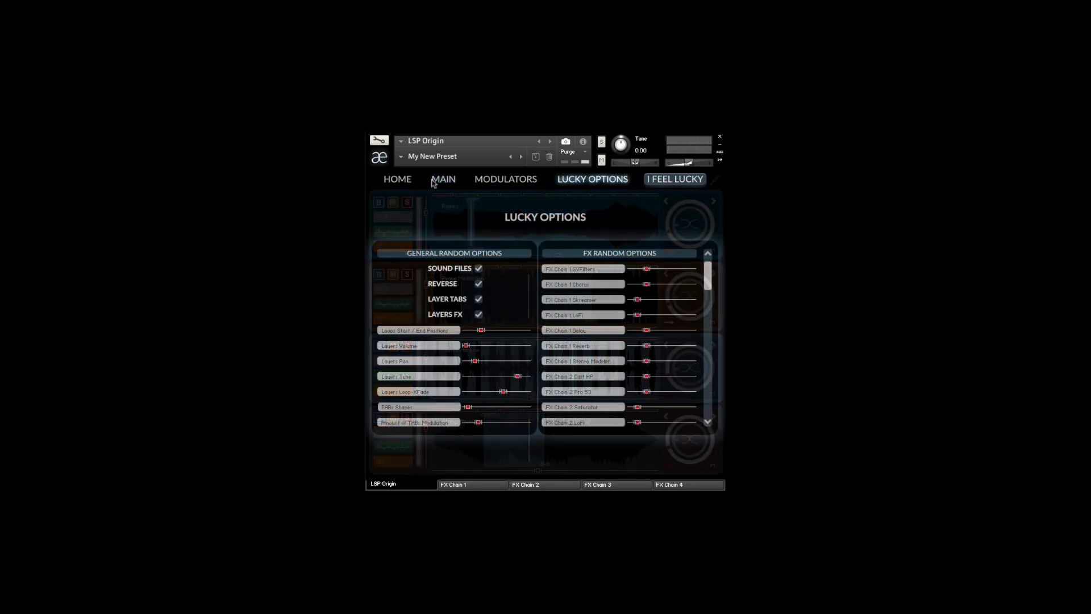
left_click(443, 180)
left_click(675, 179)
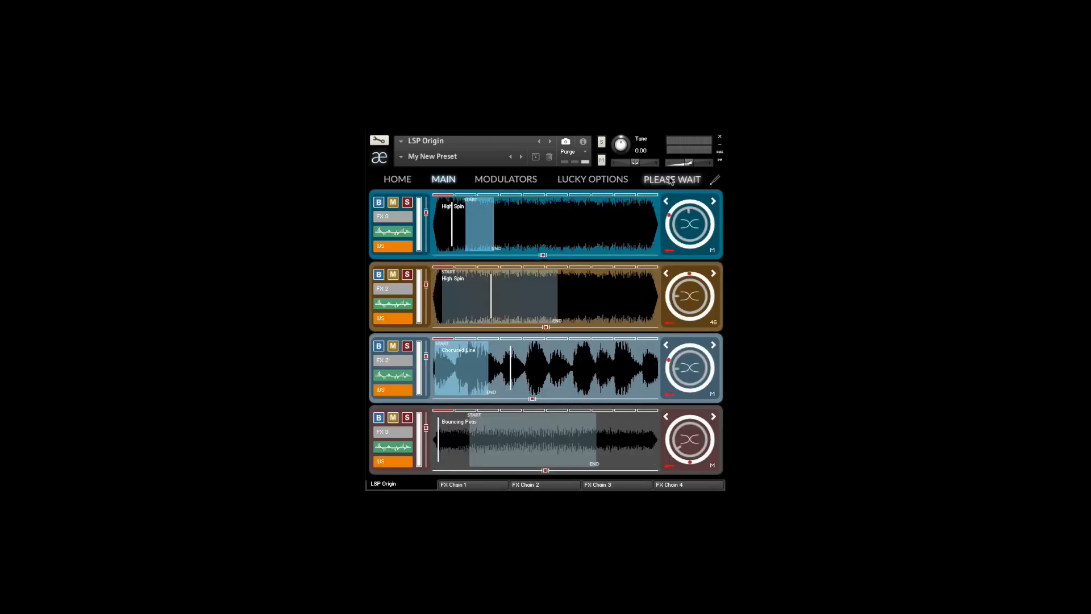